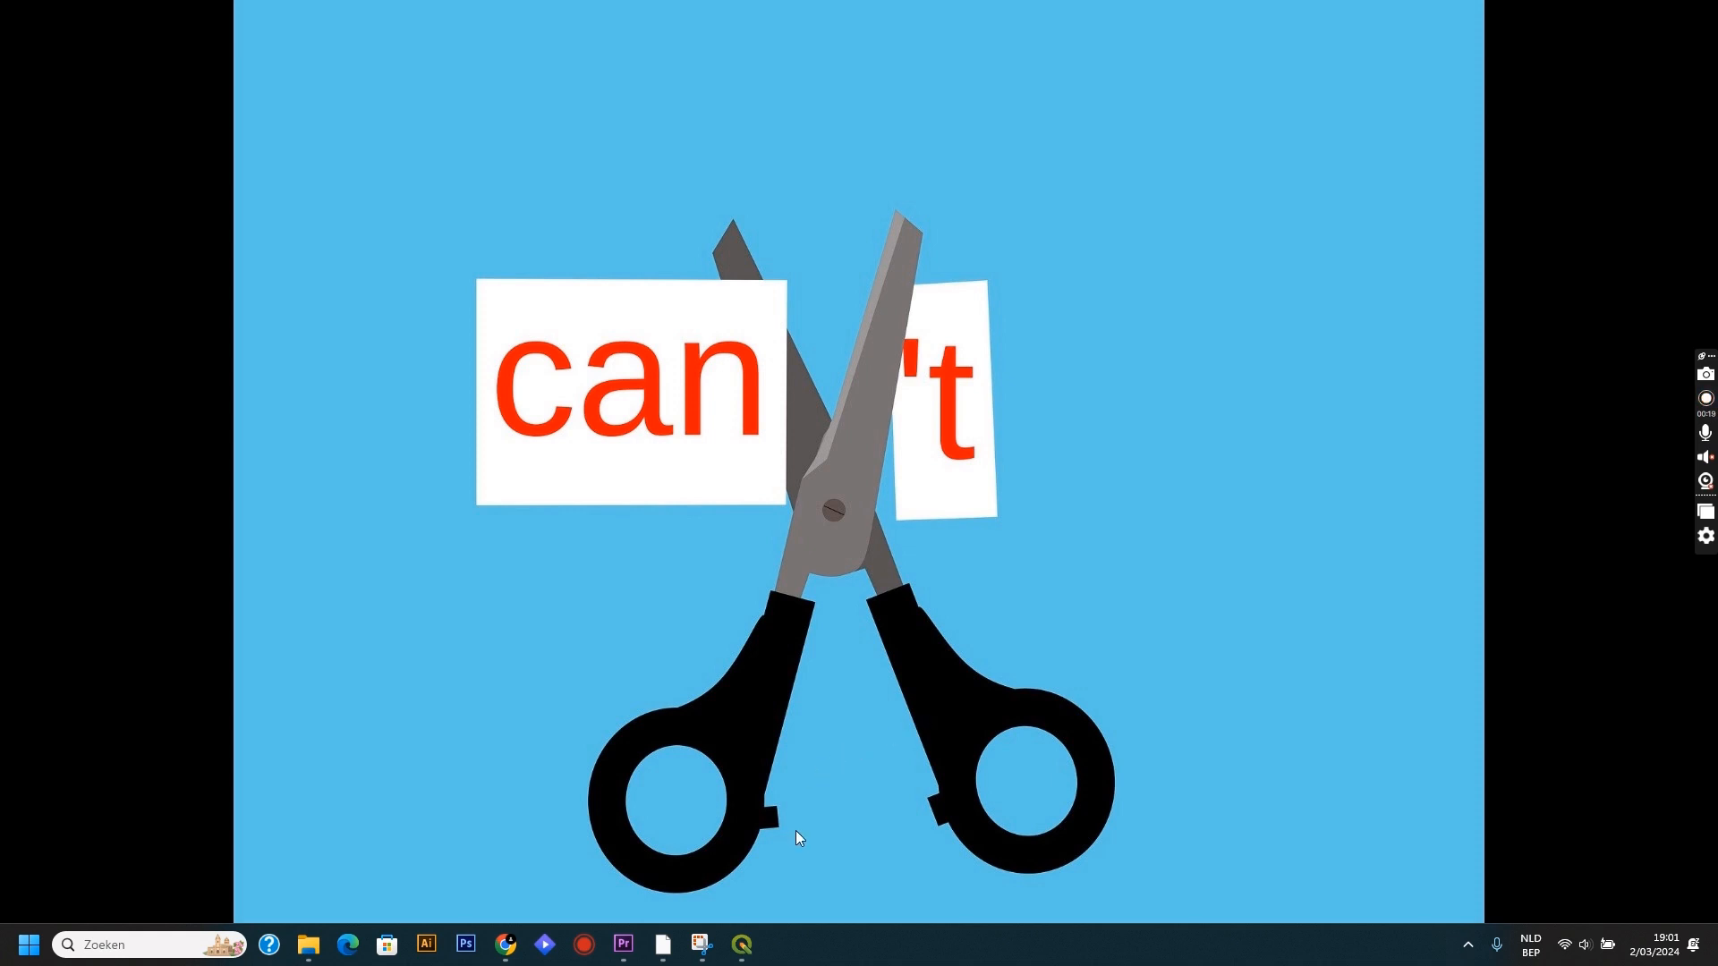
Switch to QGIS and add the OpenStreetMap XYZ tile layer to the project as a basemap.
click(747, 948)
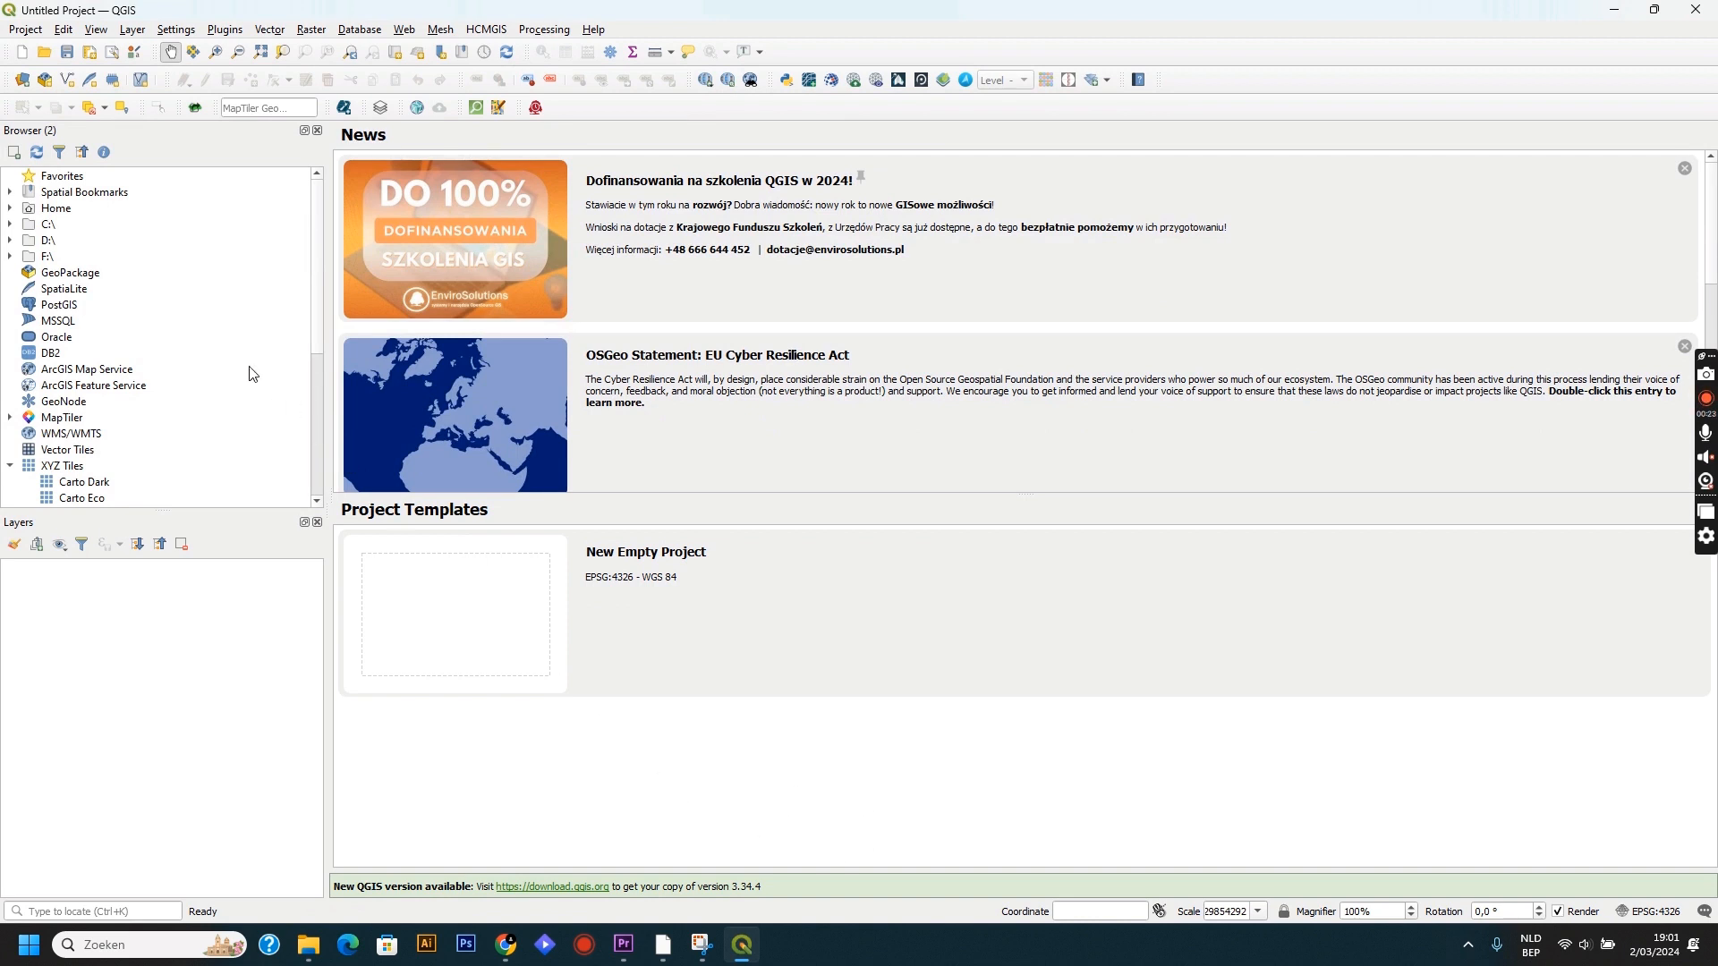
scroll(250, 370, down, 4)
scroll(249, 371, down, 1)
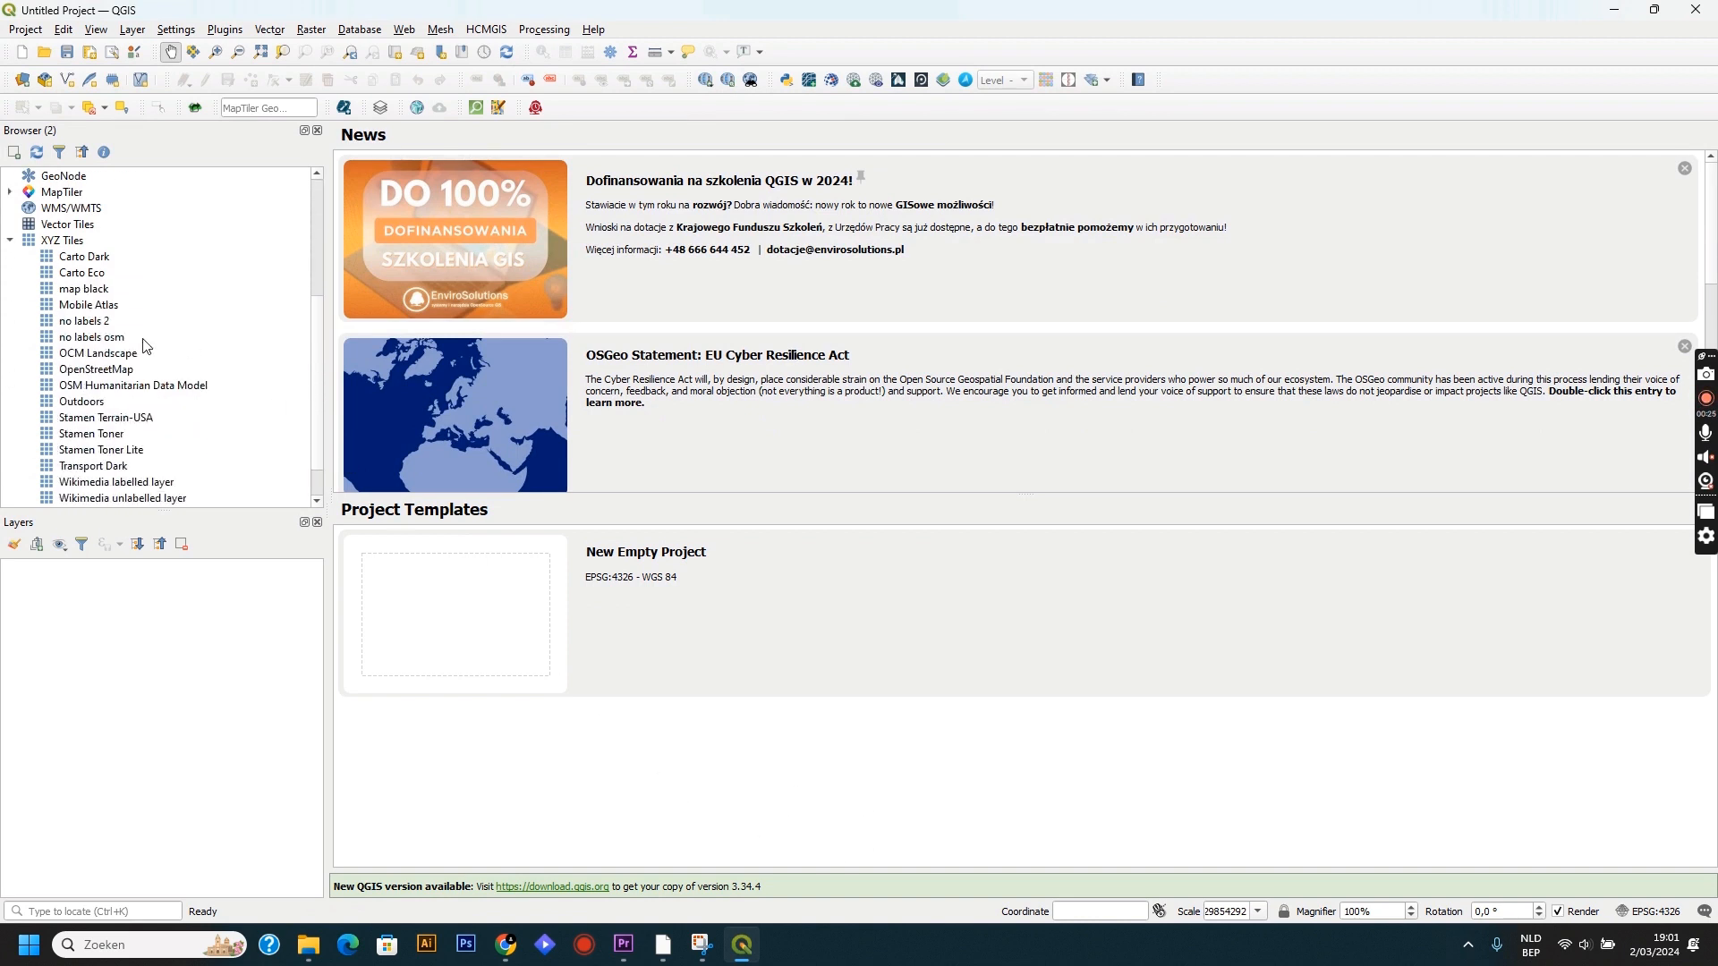
click(76, 374)
double_click(76, 374)
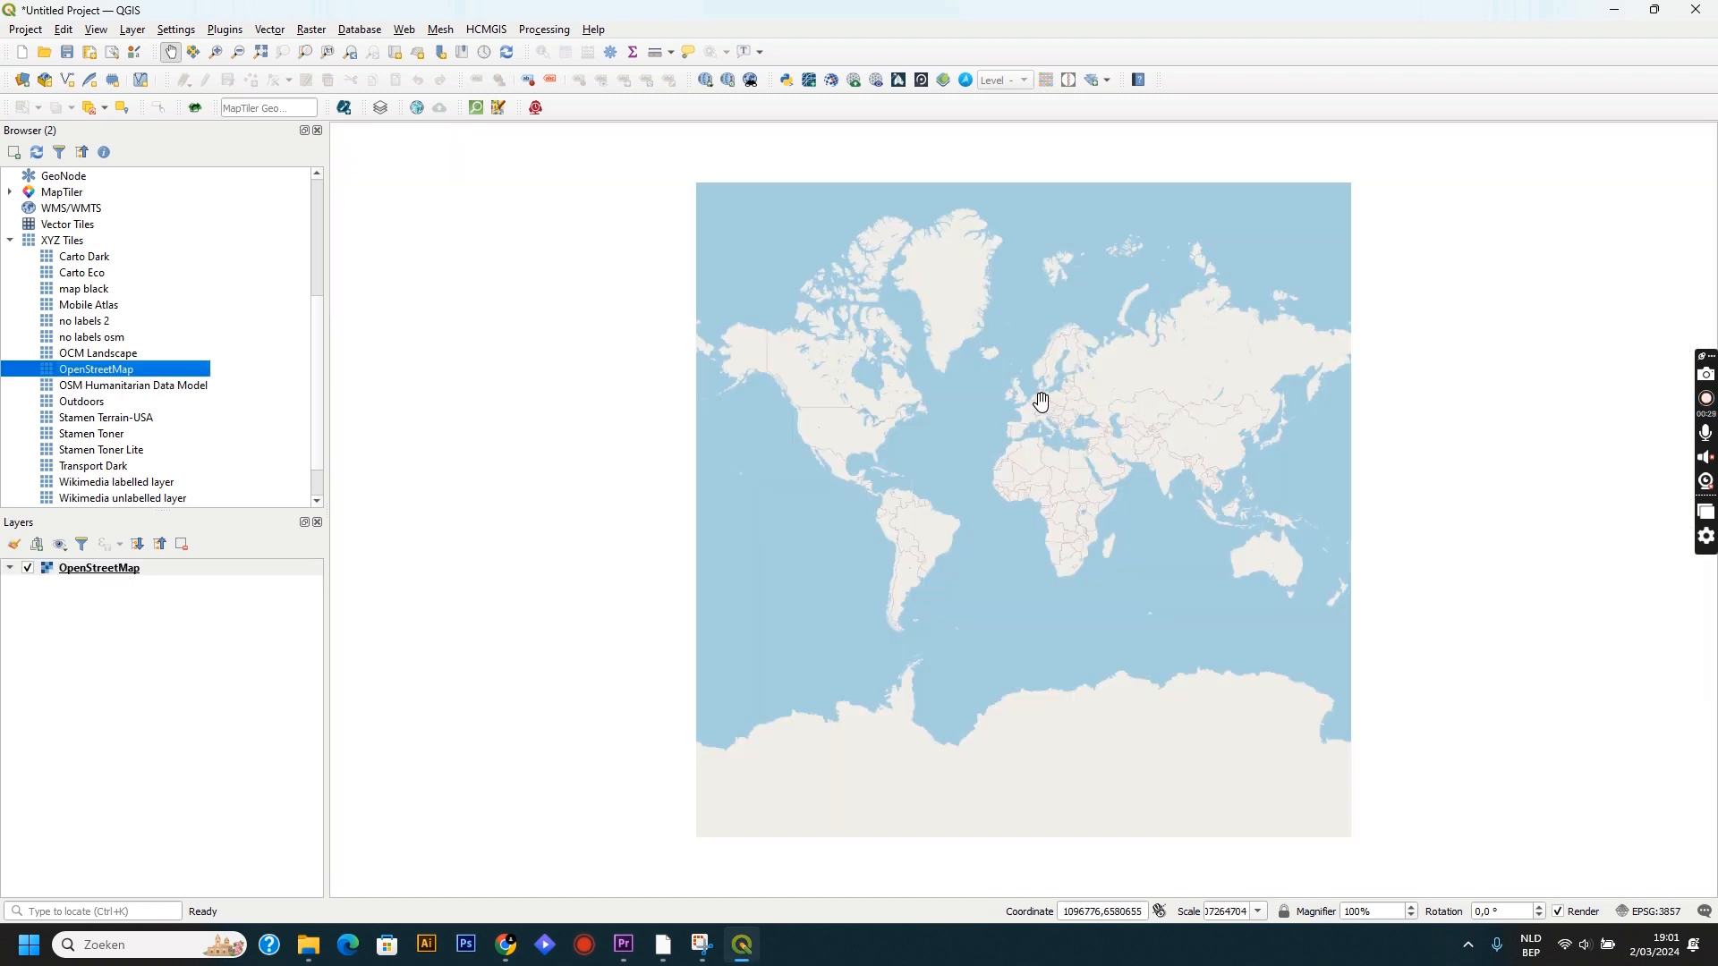
Frame the map canvas on the centre of Leuven so the whole ring road fits in the extent.
scroll(1042, 401, up, 3)
scroll(1059, 391, up, 8)
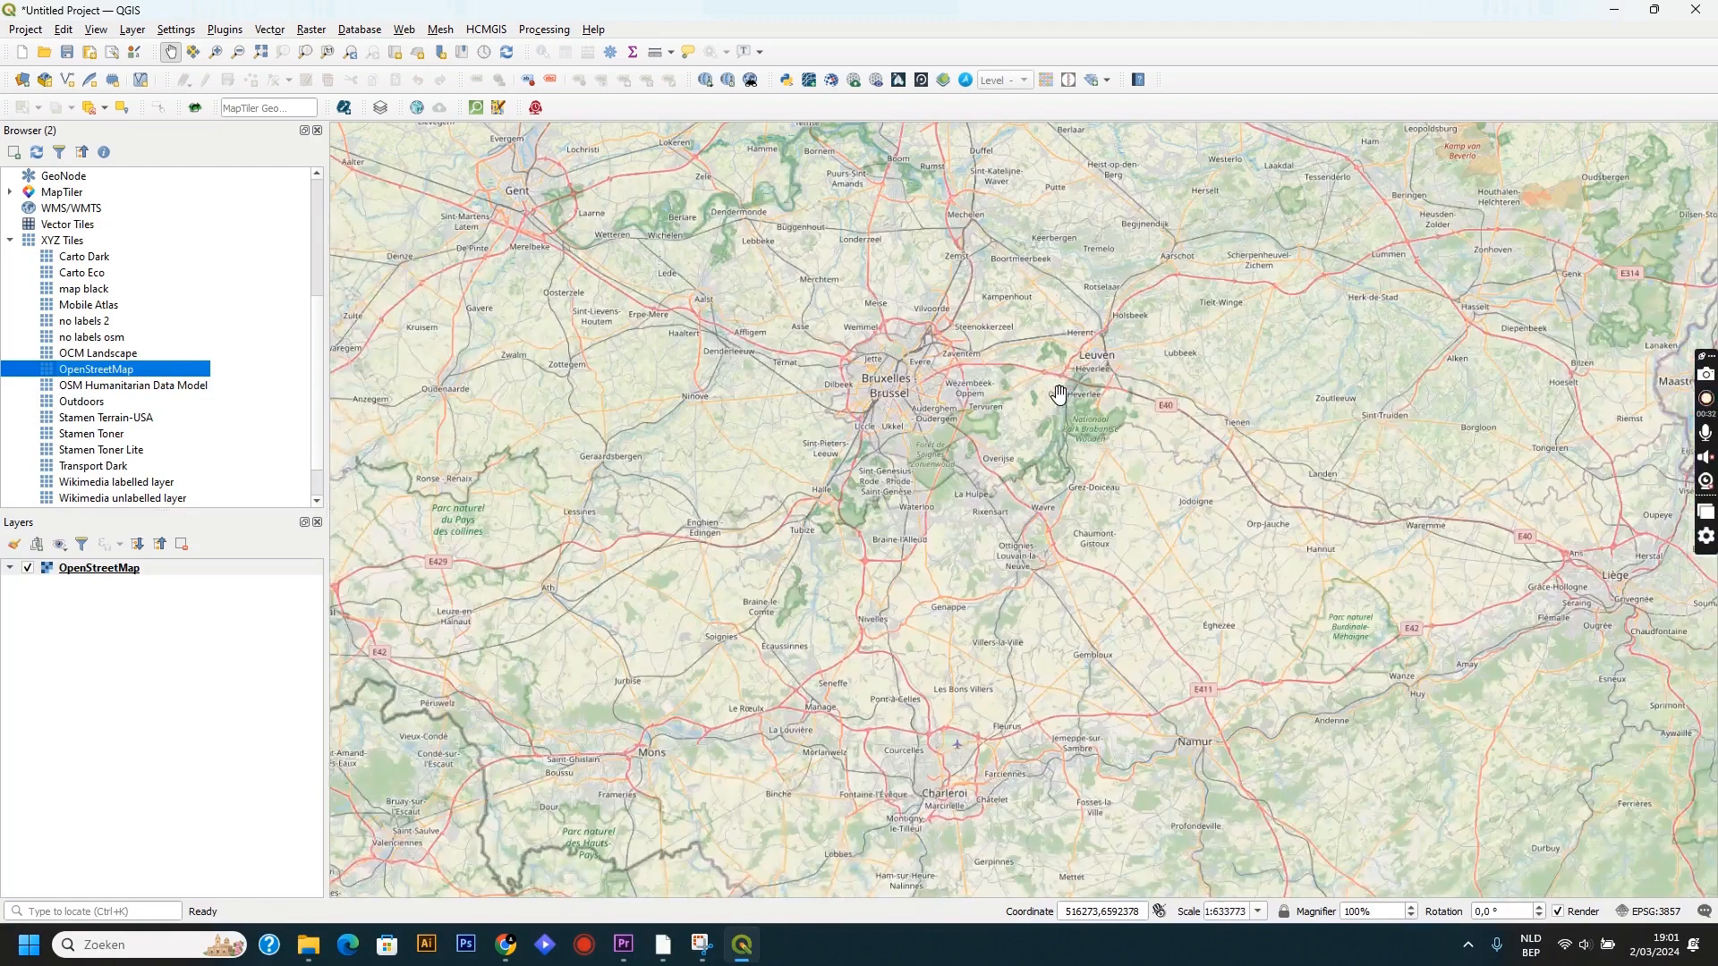
drag(1059, 394, 1035, 480)
scroll(1035, 479, up, 3)
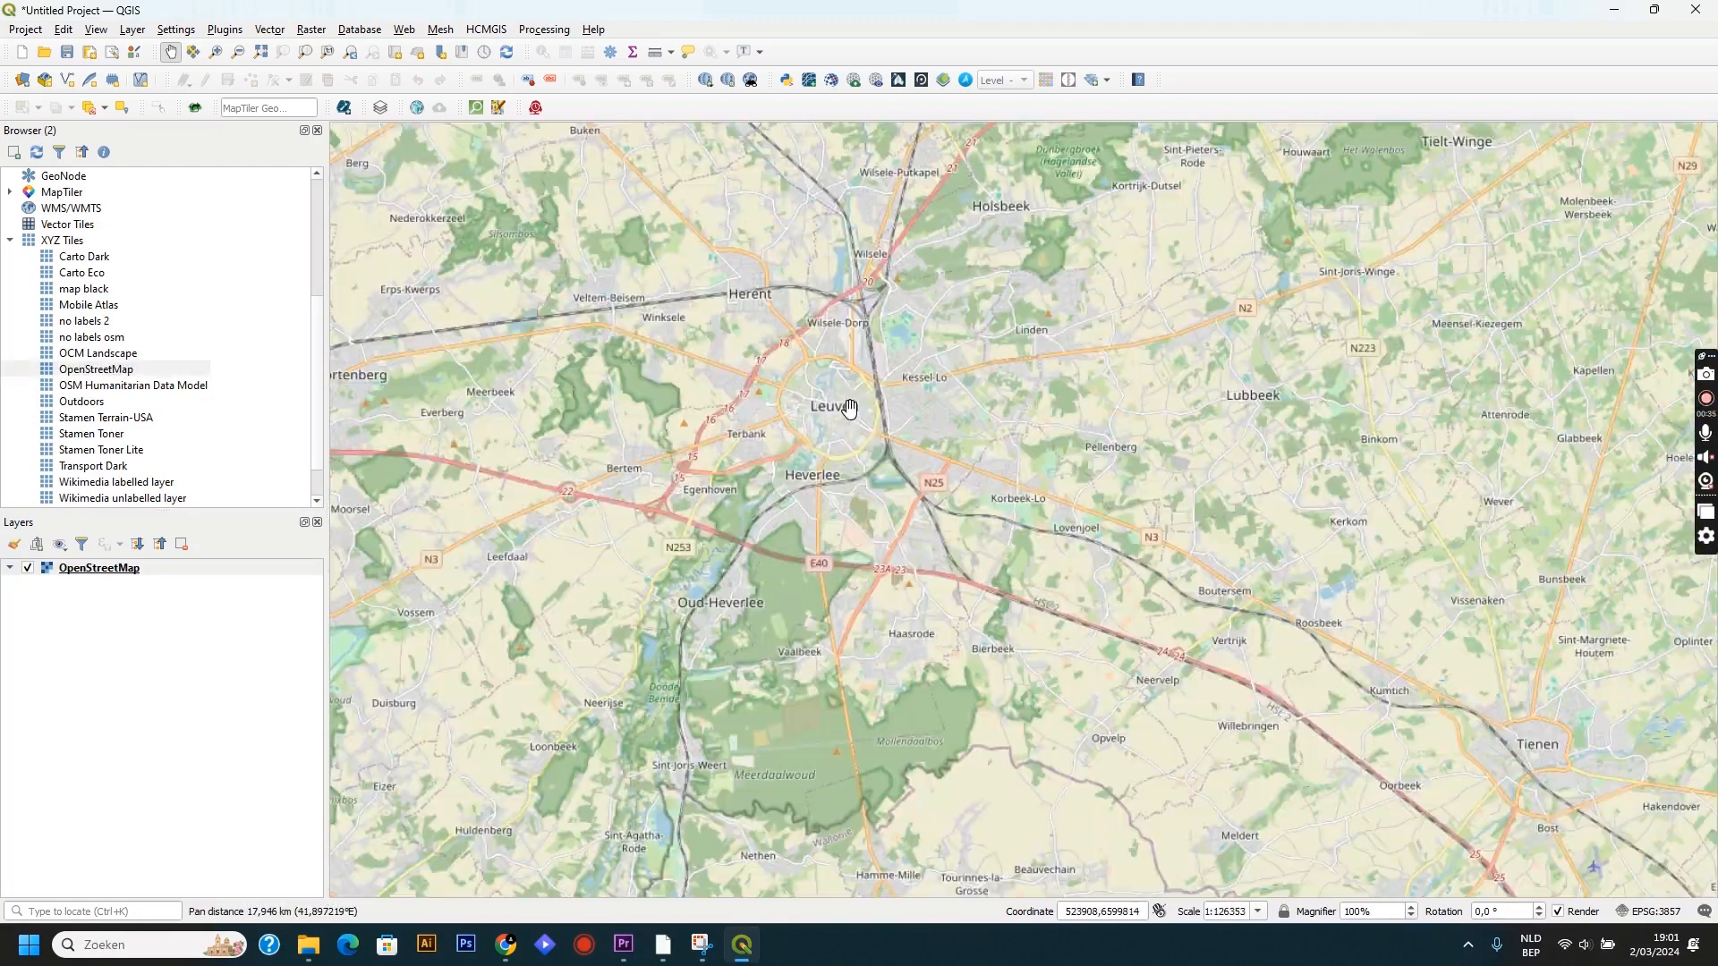
scroll(851, 410, up, 2)
drag(850, 409, 1100, 508)
scroll(1035, 474, up, 2)
scroll(1029, 481, up, 1)
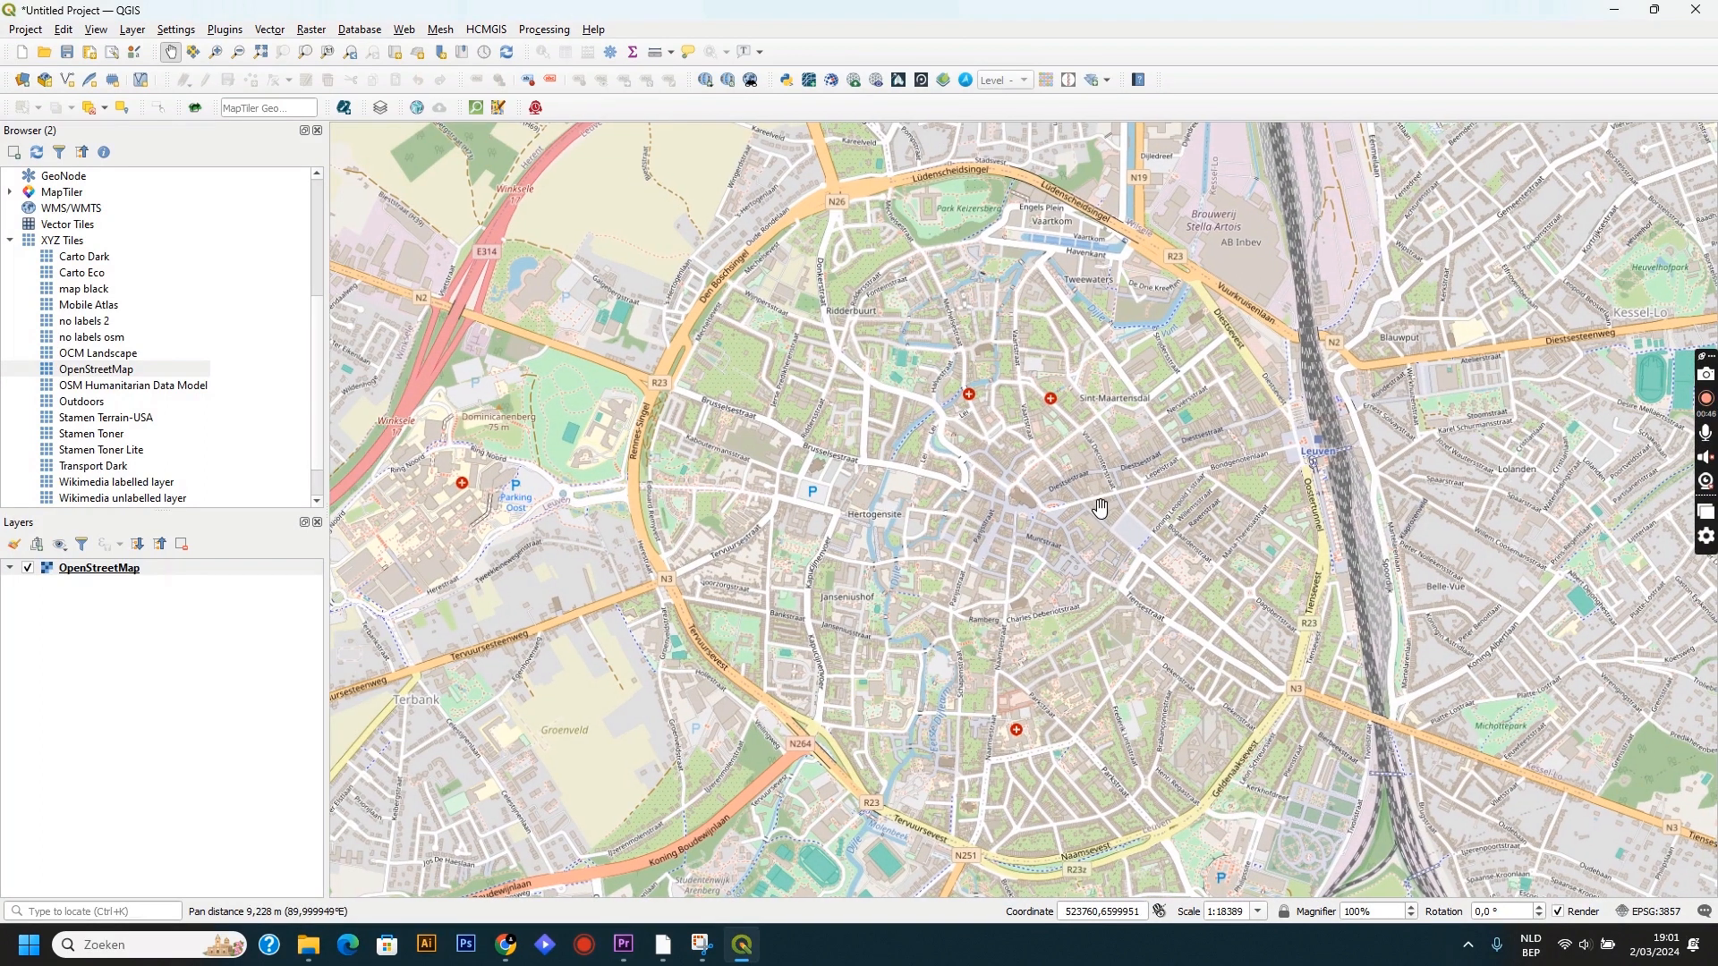
Run a QuickOSM quick query for the key highway within the Canvas Extent and close the query window.
click(477, 108)
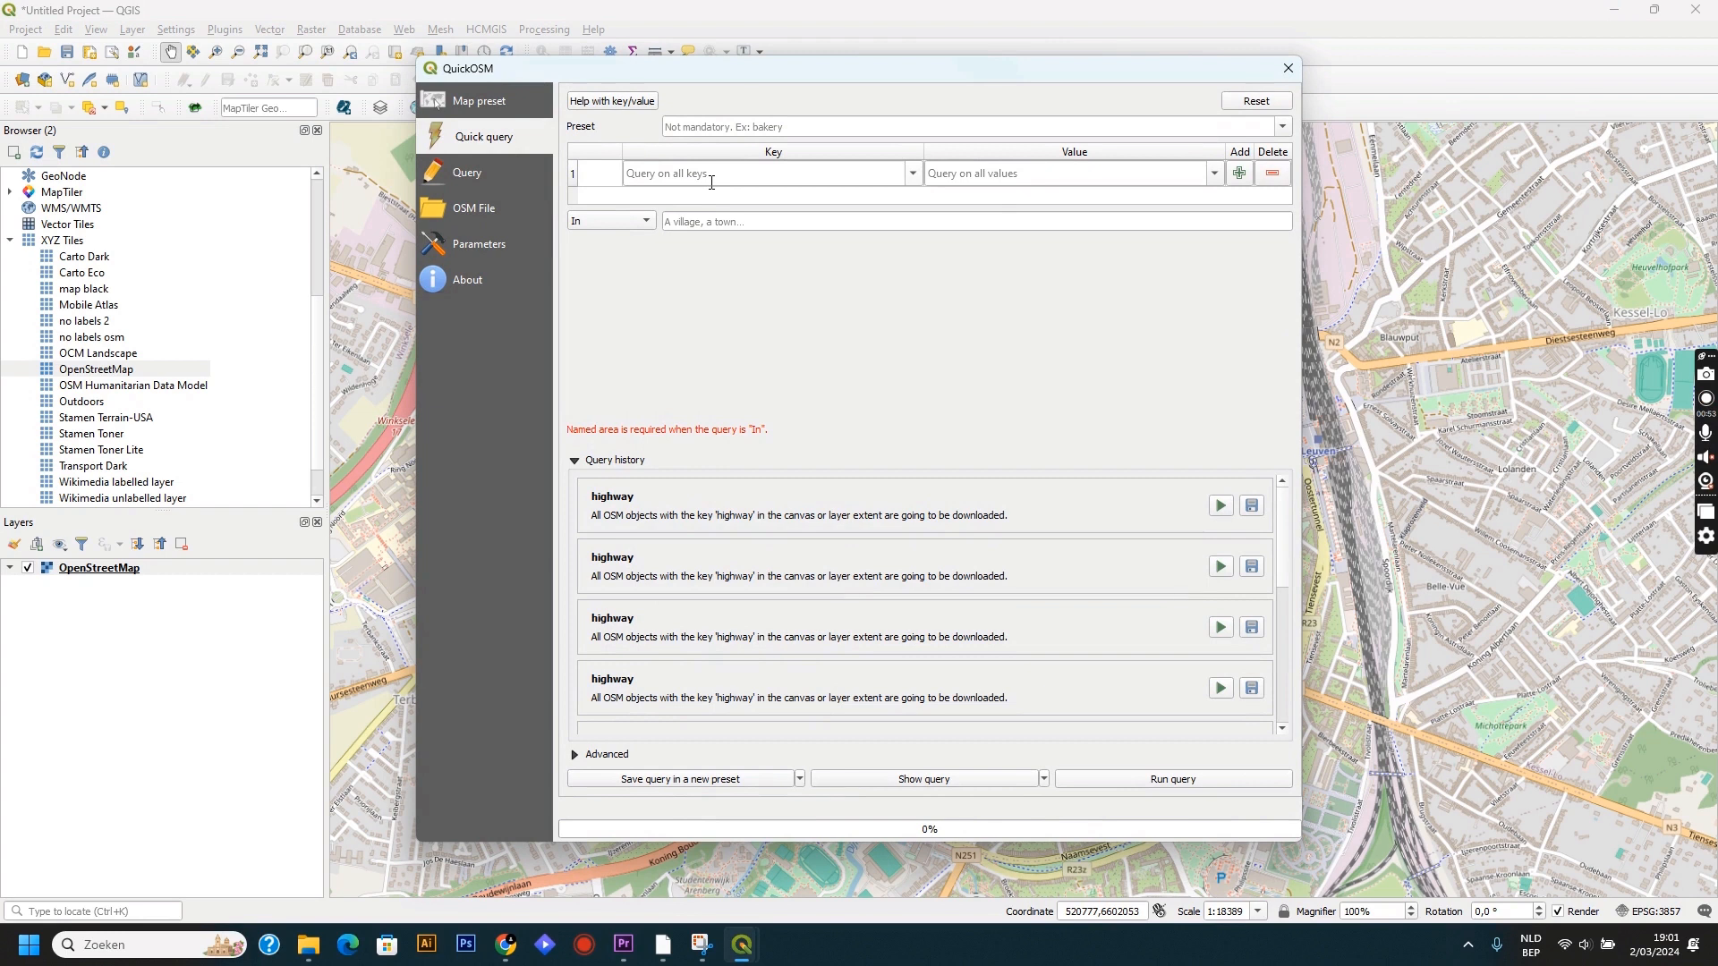
click(711, 176)
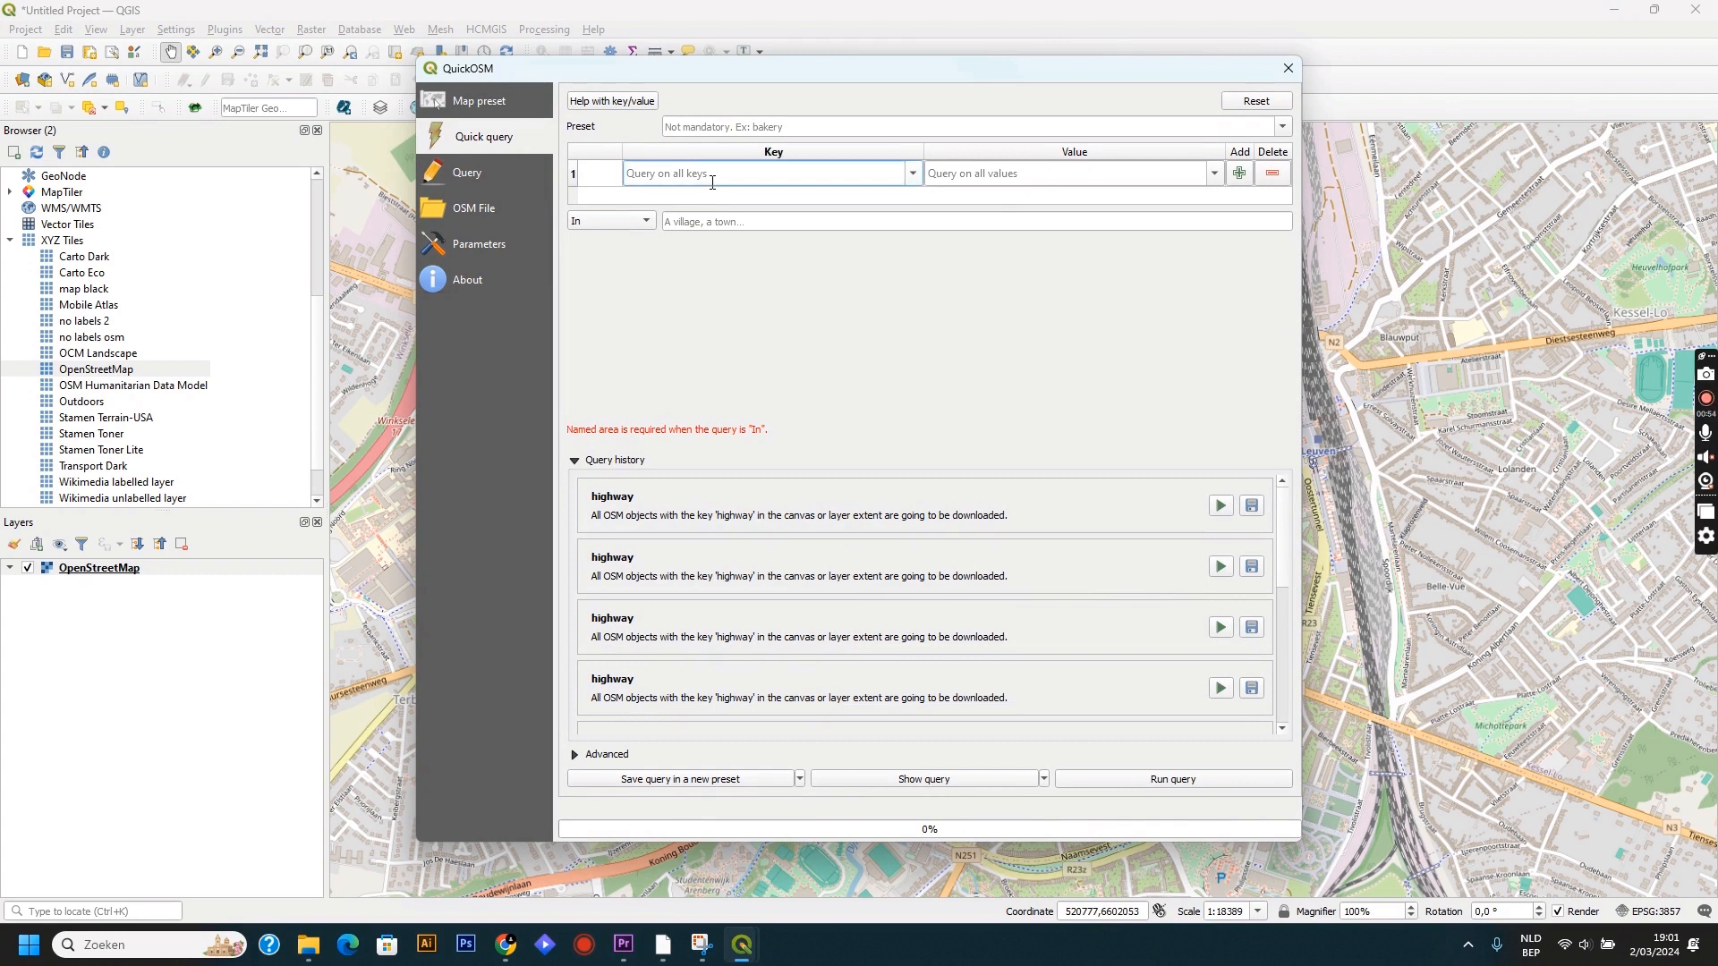
text(hig)
click(711, 192)
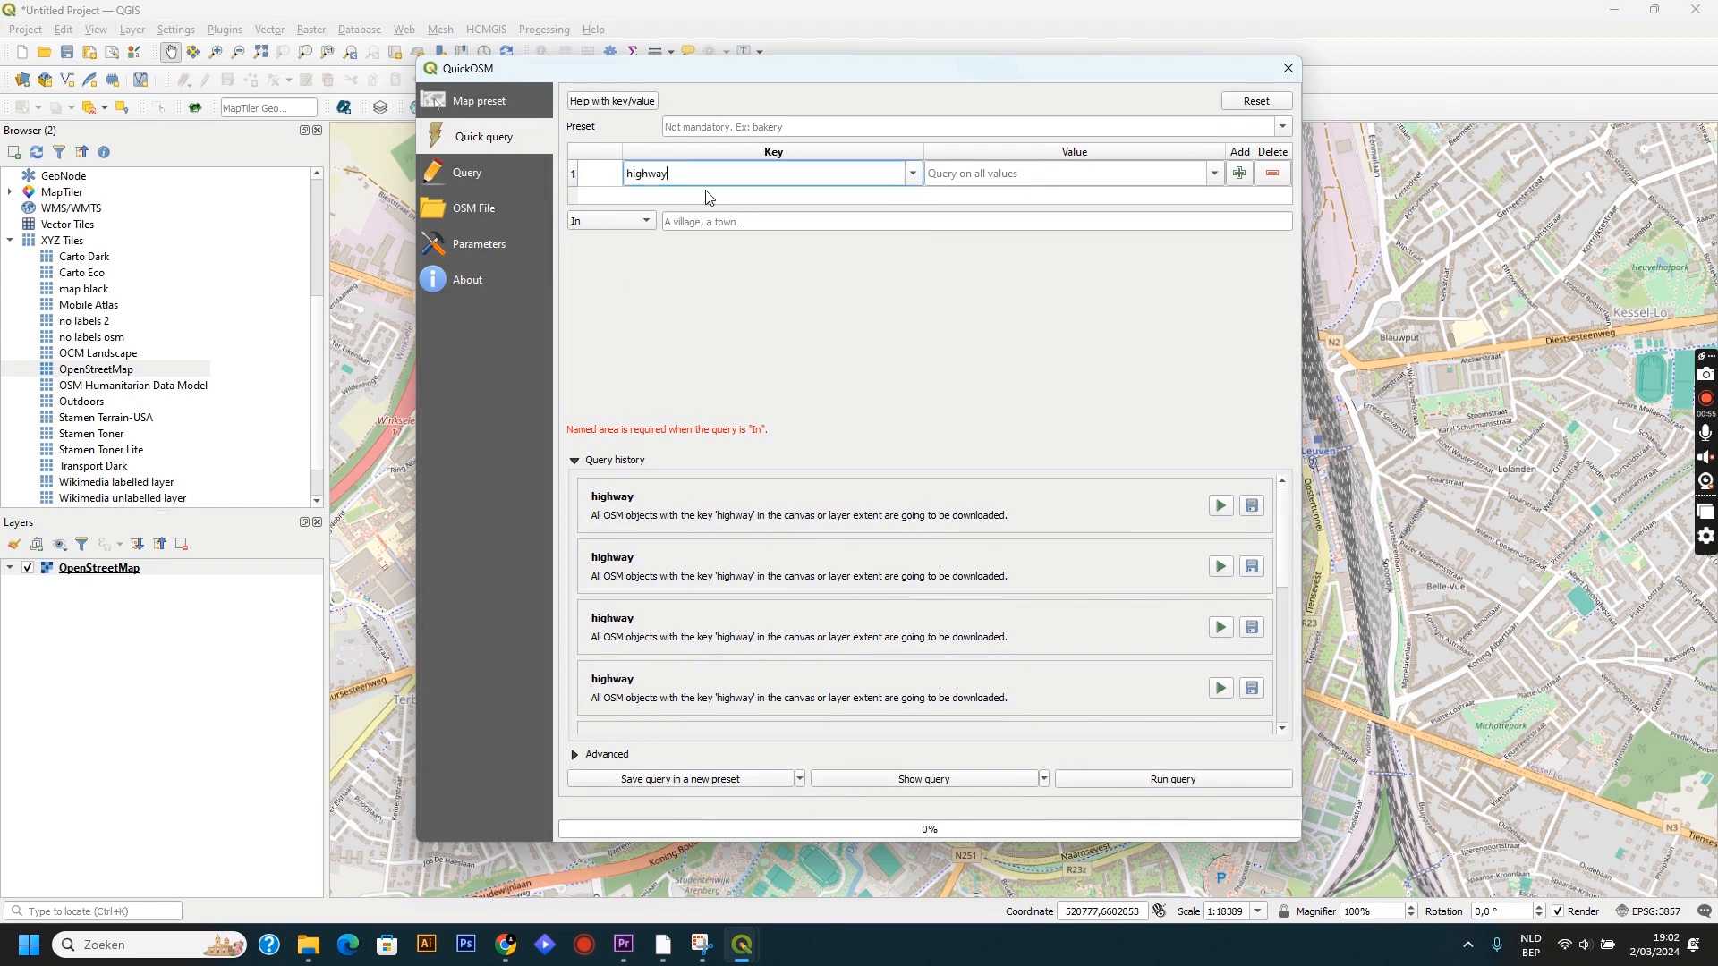
click(622, 227)
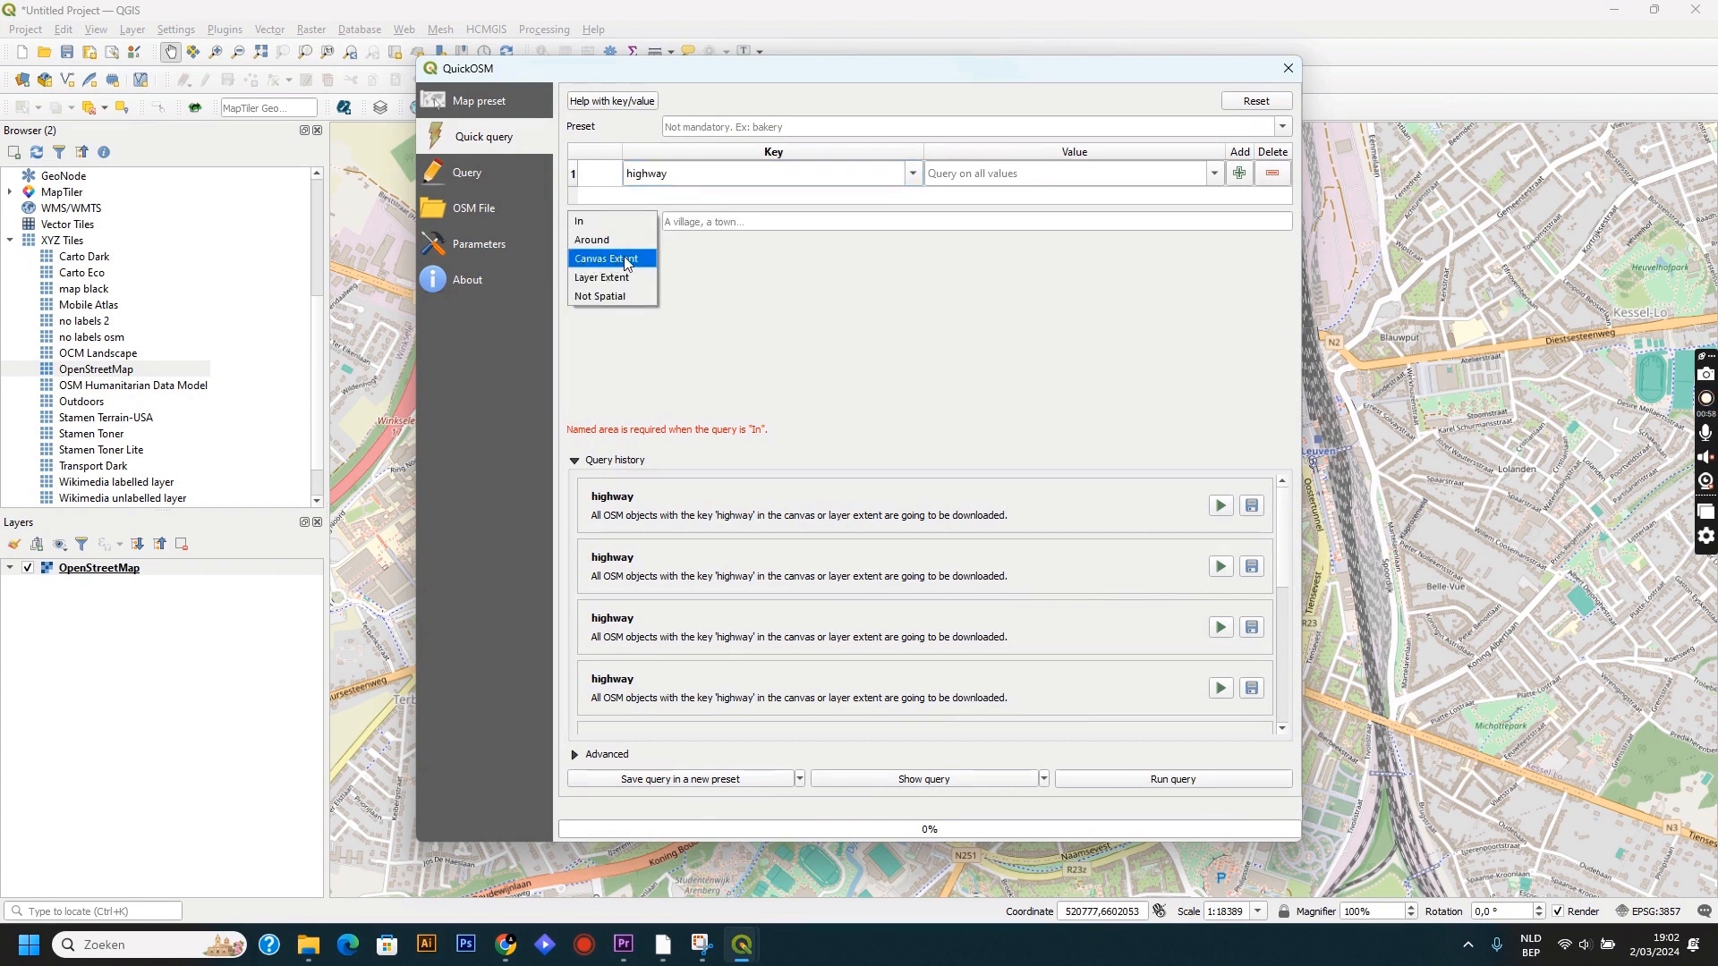
click(624, 261)
click(1167, 775)
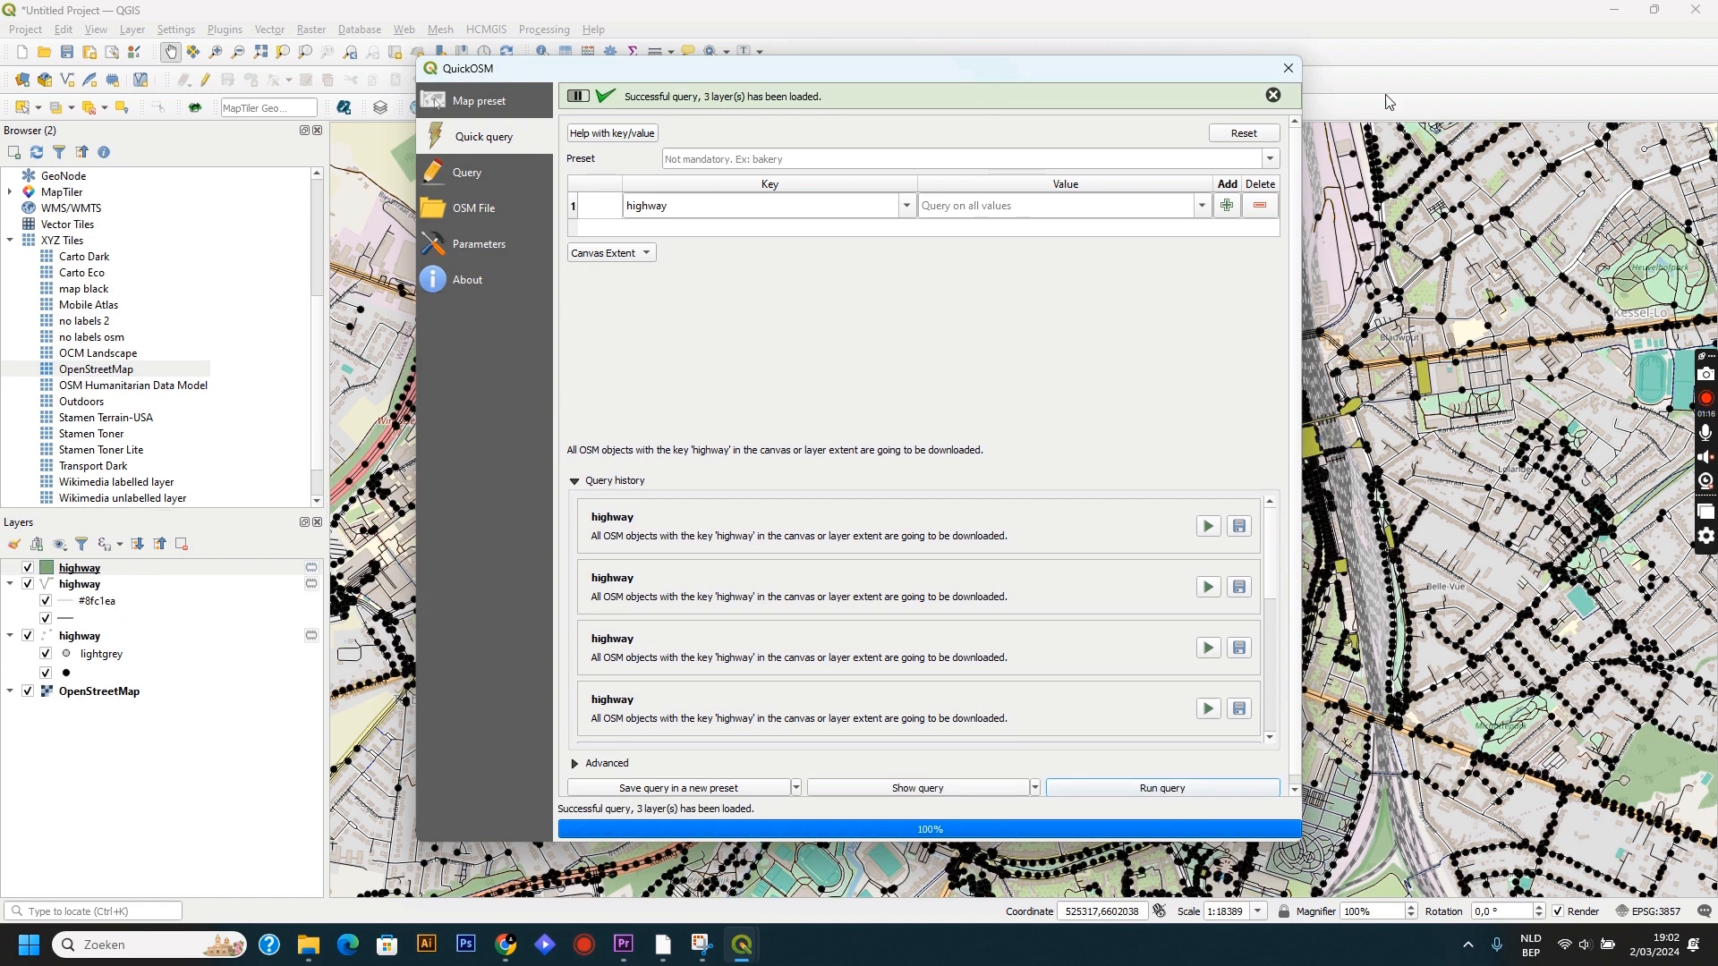
click(1288, 68)
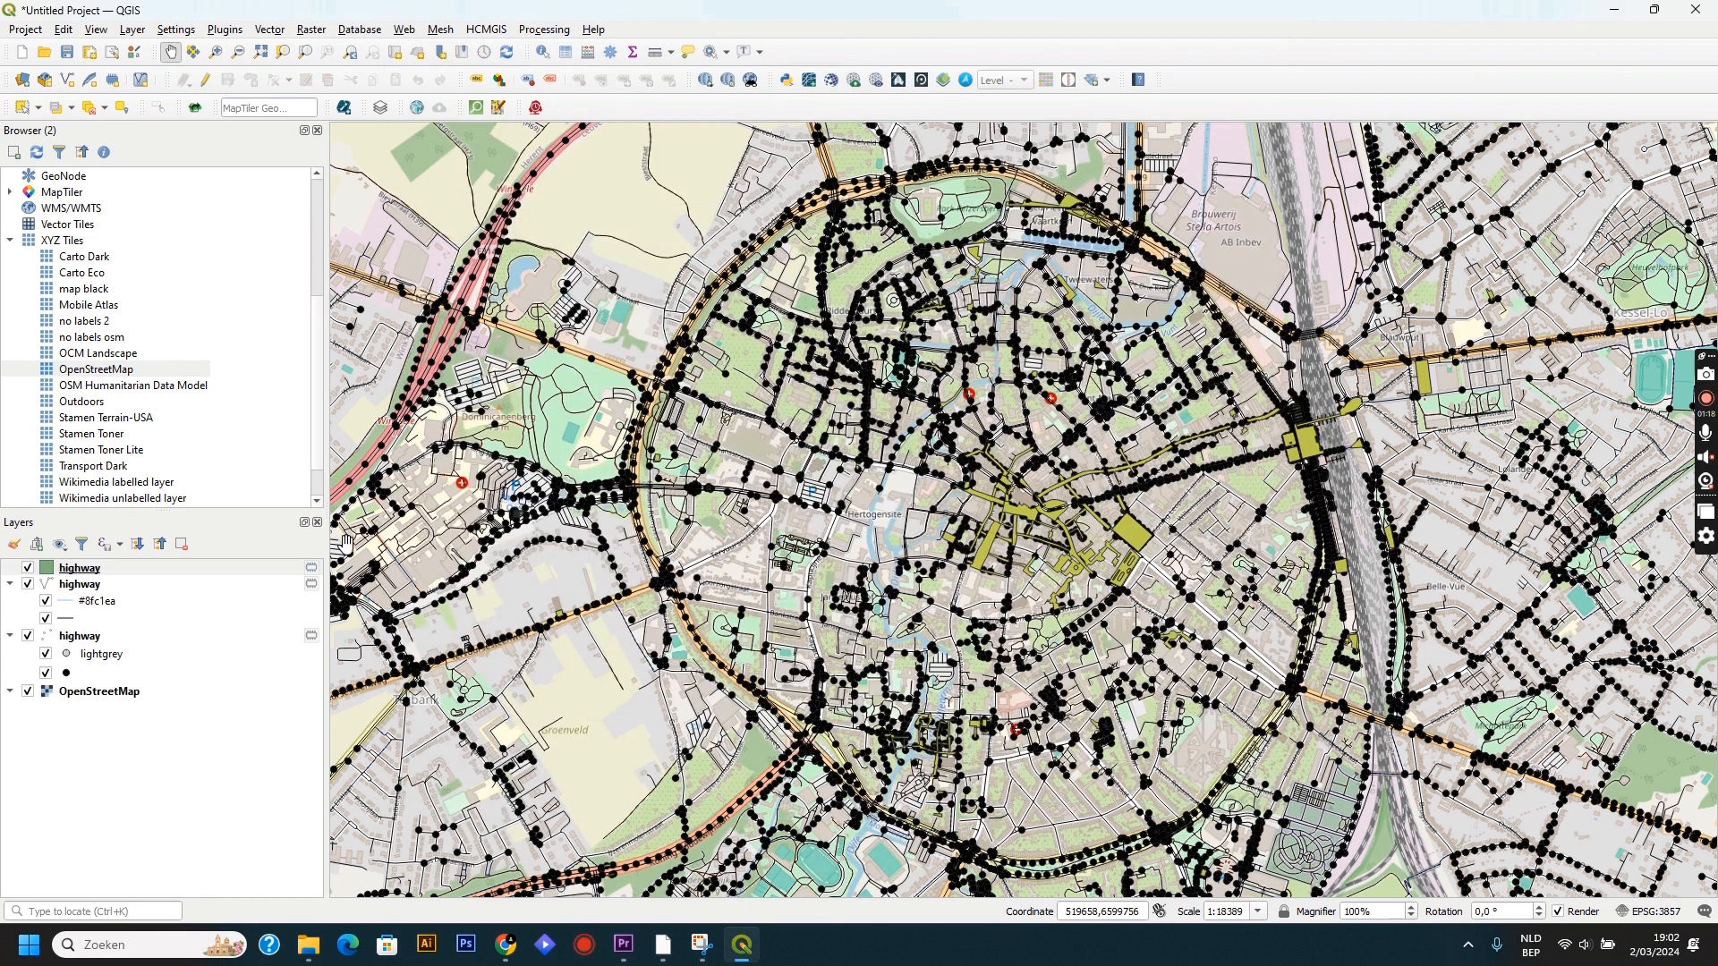
Remove the point and polygon highway layers, keeping the line layer, and hide the OpenStreetMap basemap.
click(90, 636)
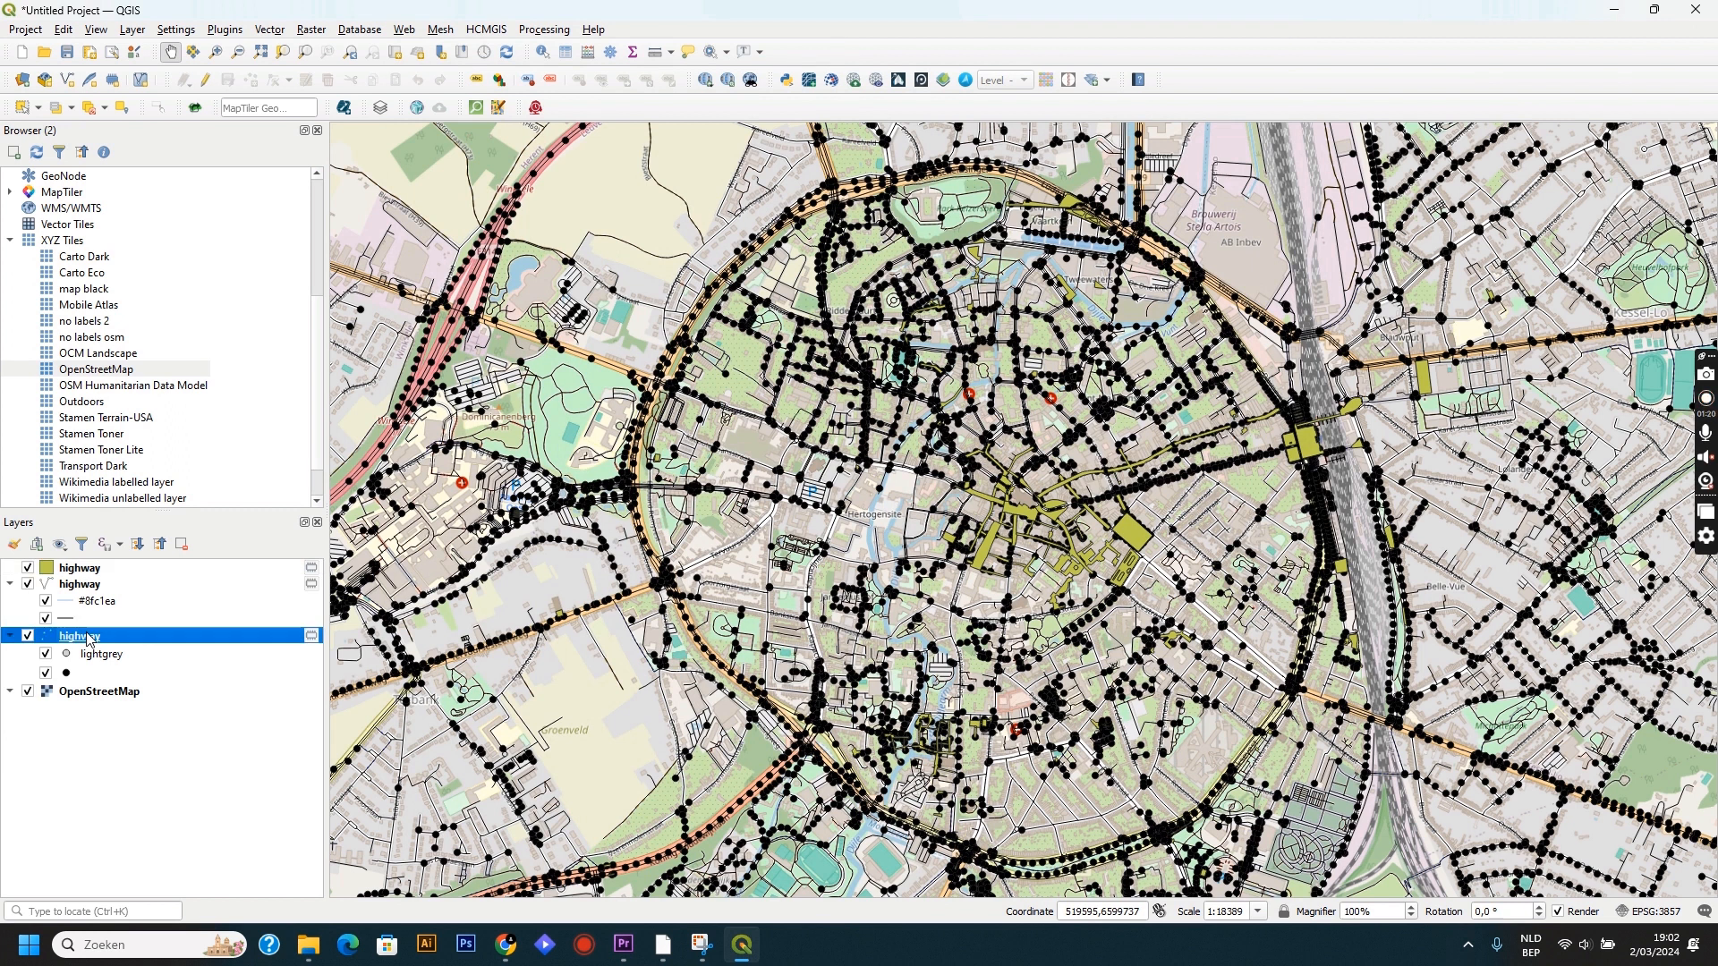
click(181, 544)
click(838, 488)
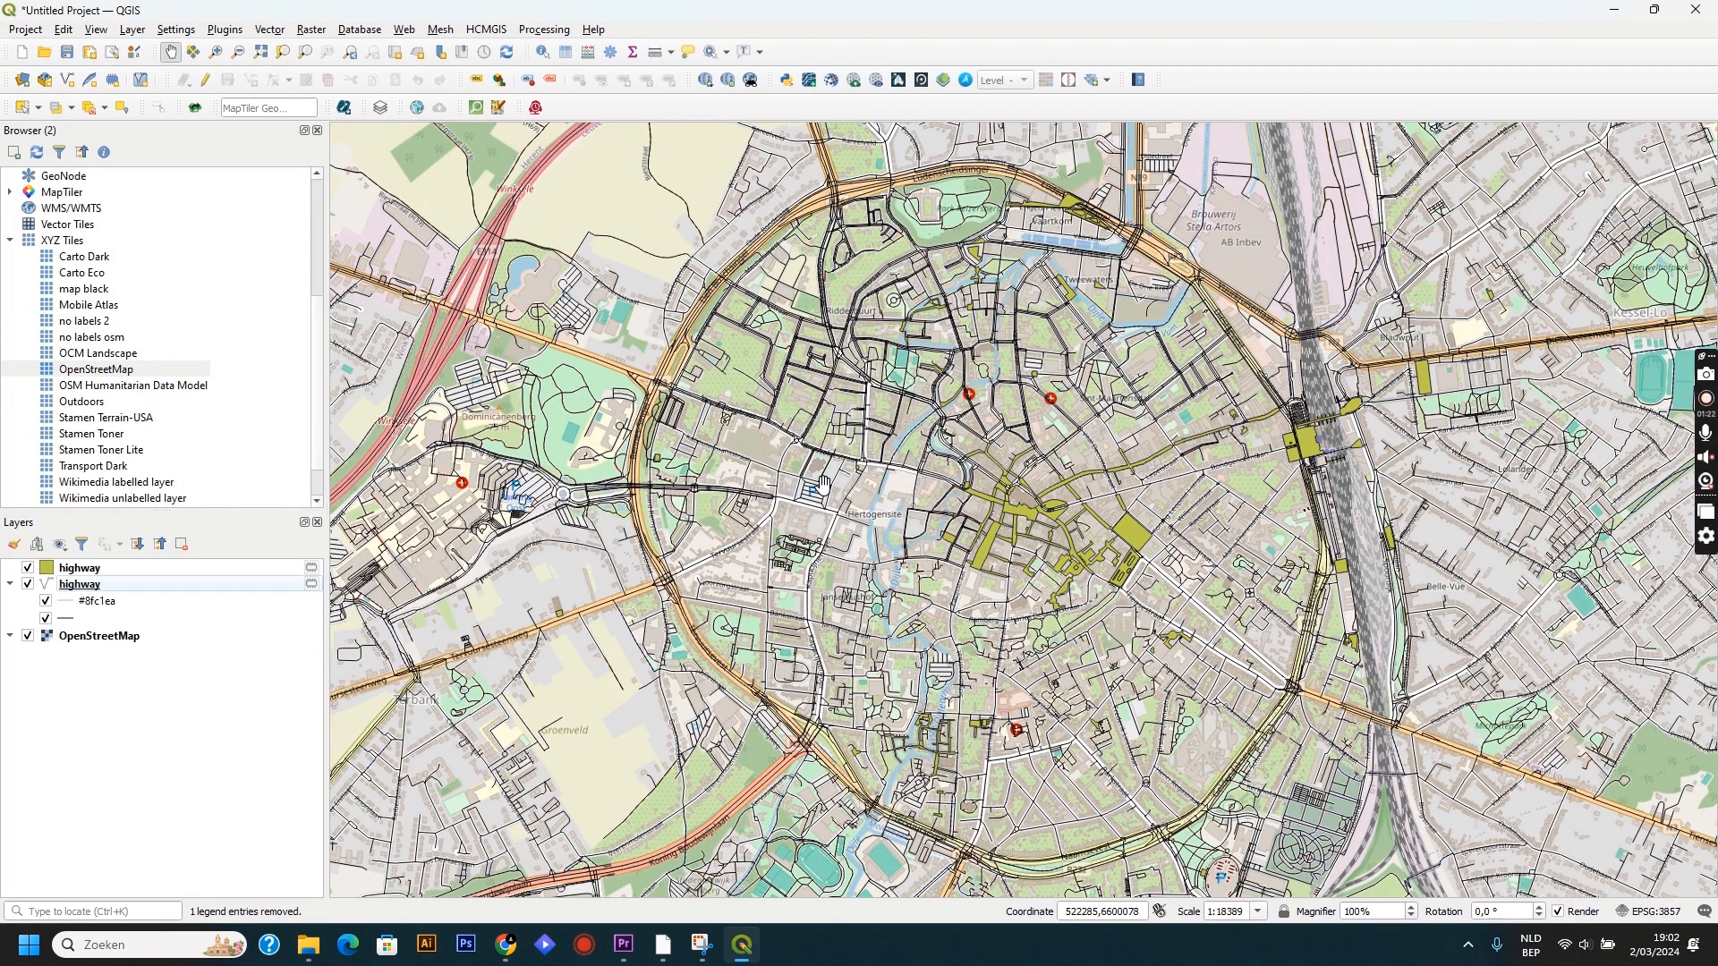
click(100, 571)
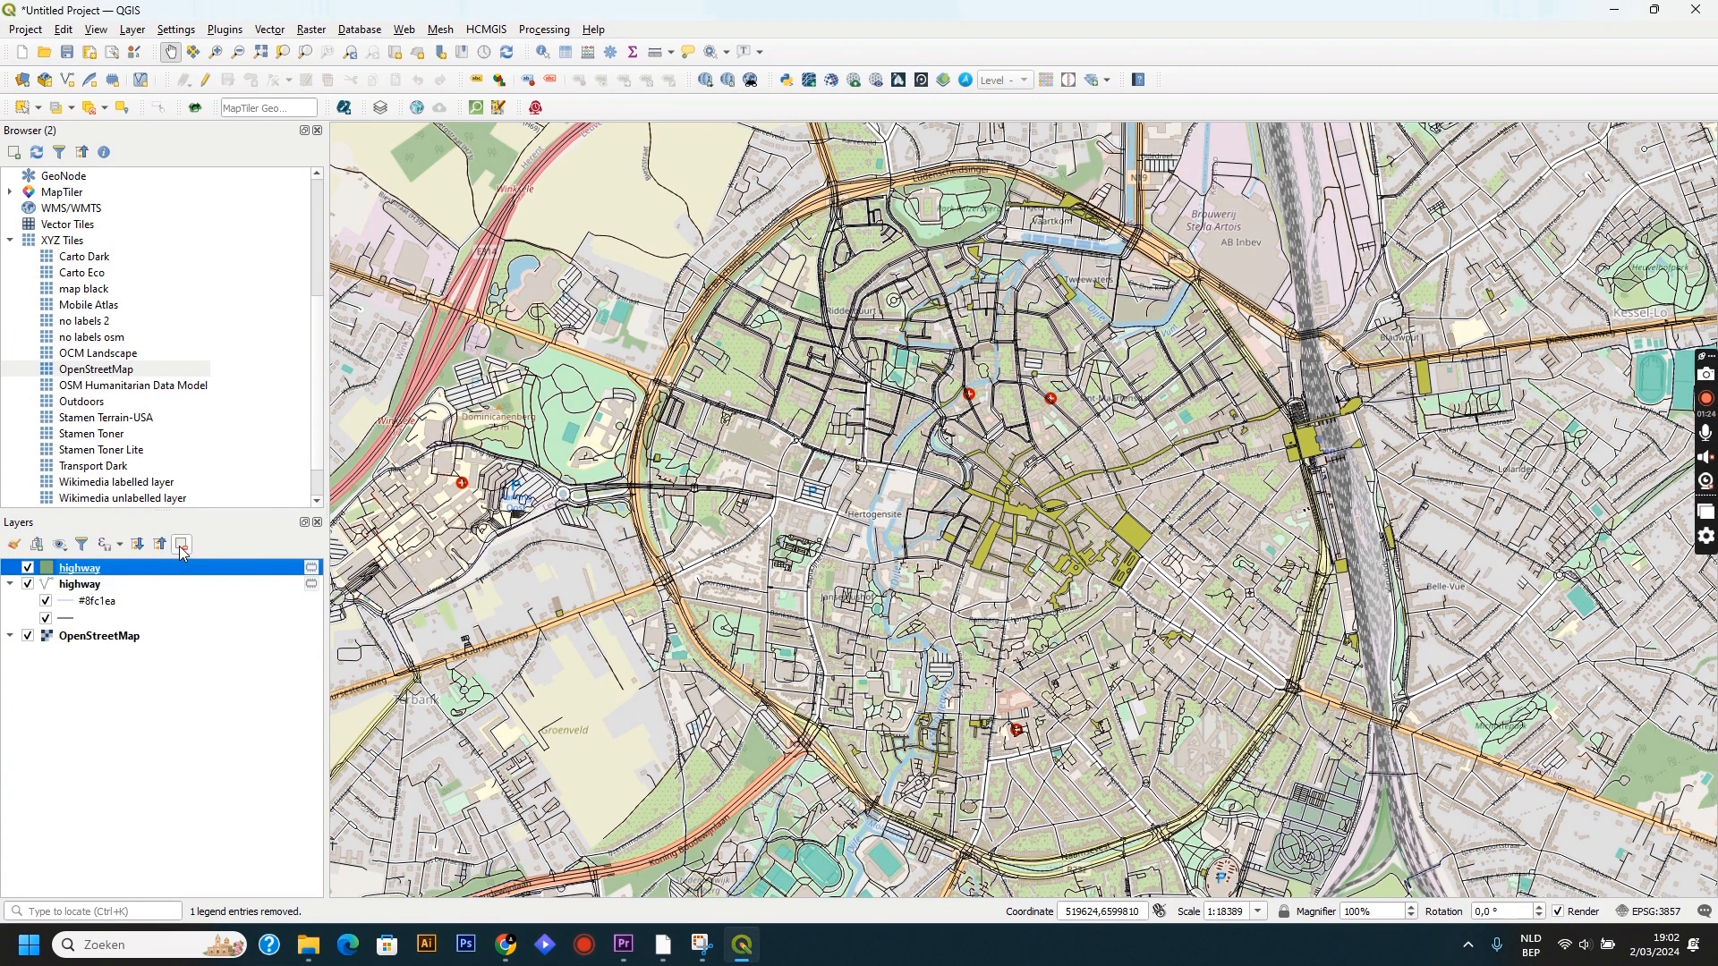
click(183, 548)
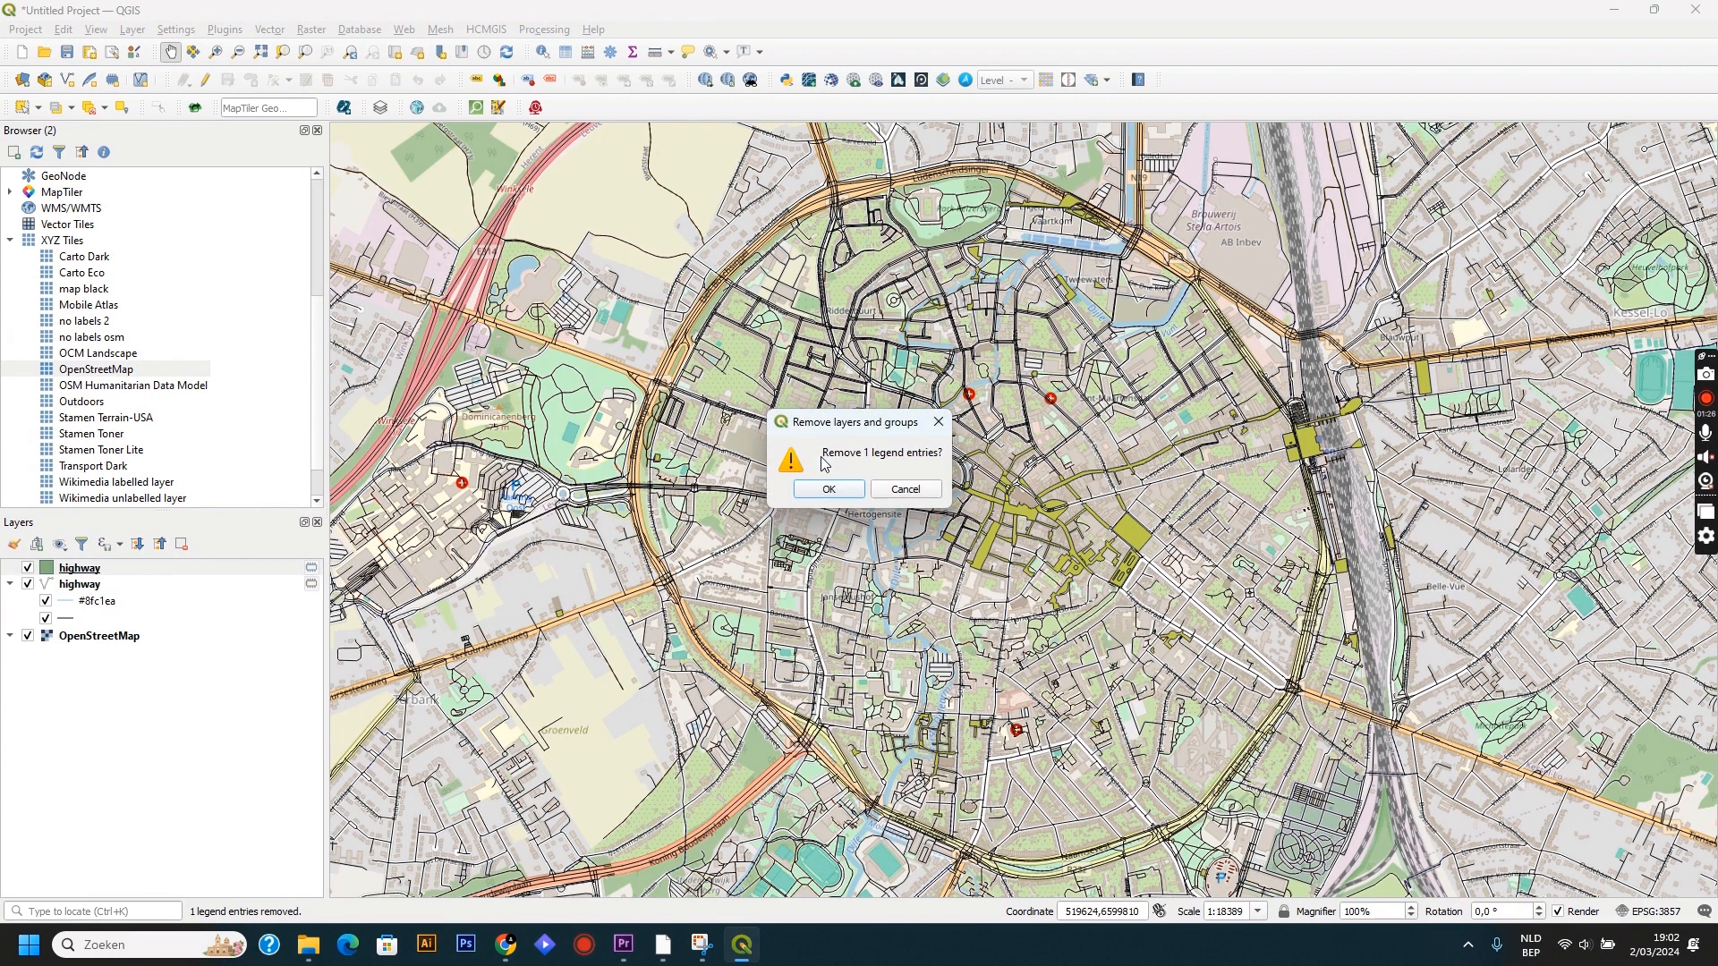
click(819, 489)
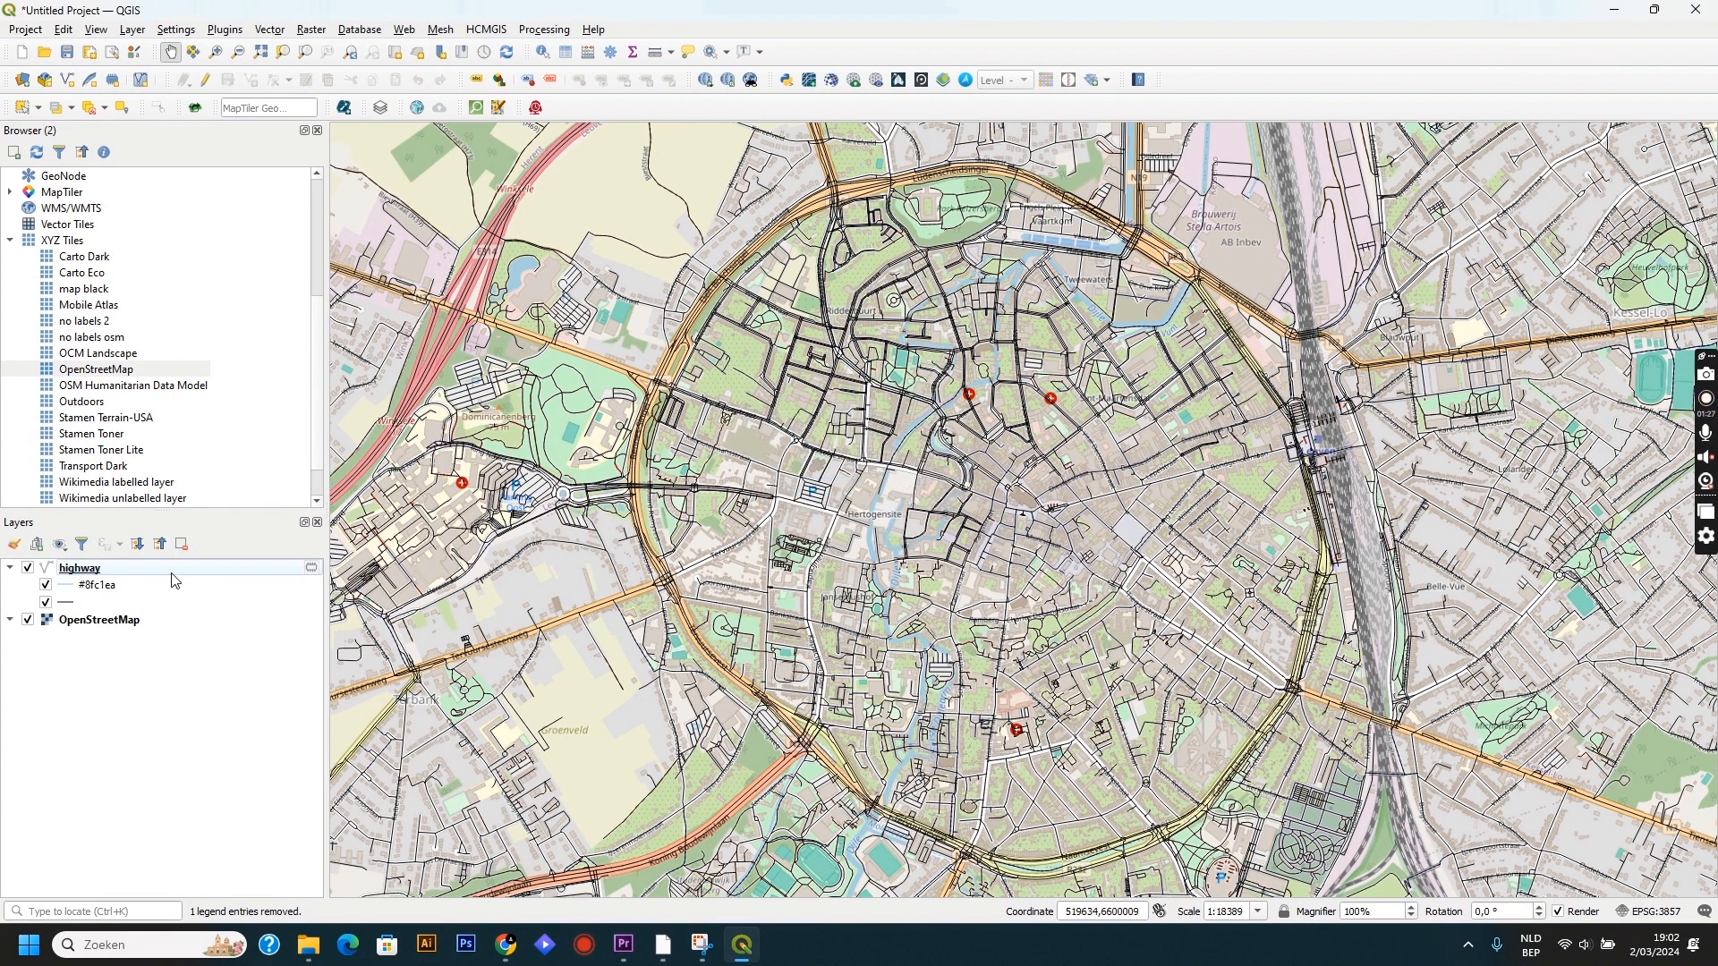
click(28, 620)
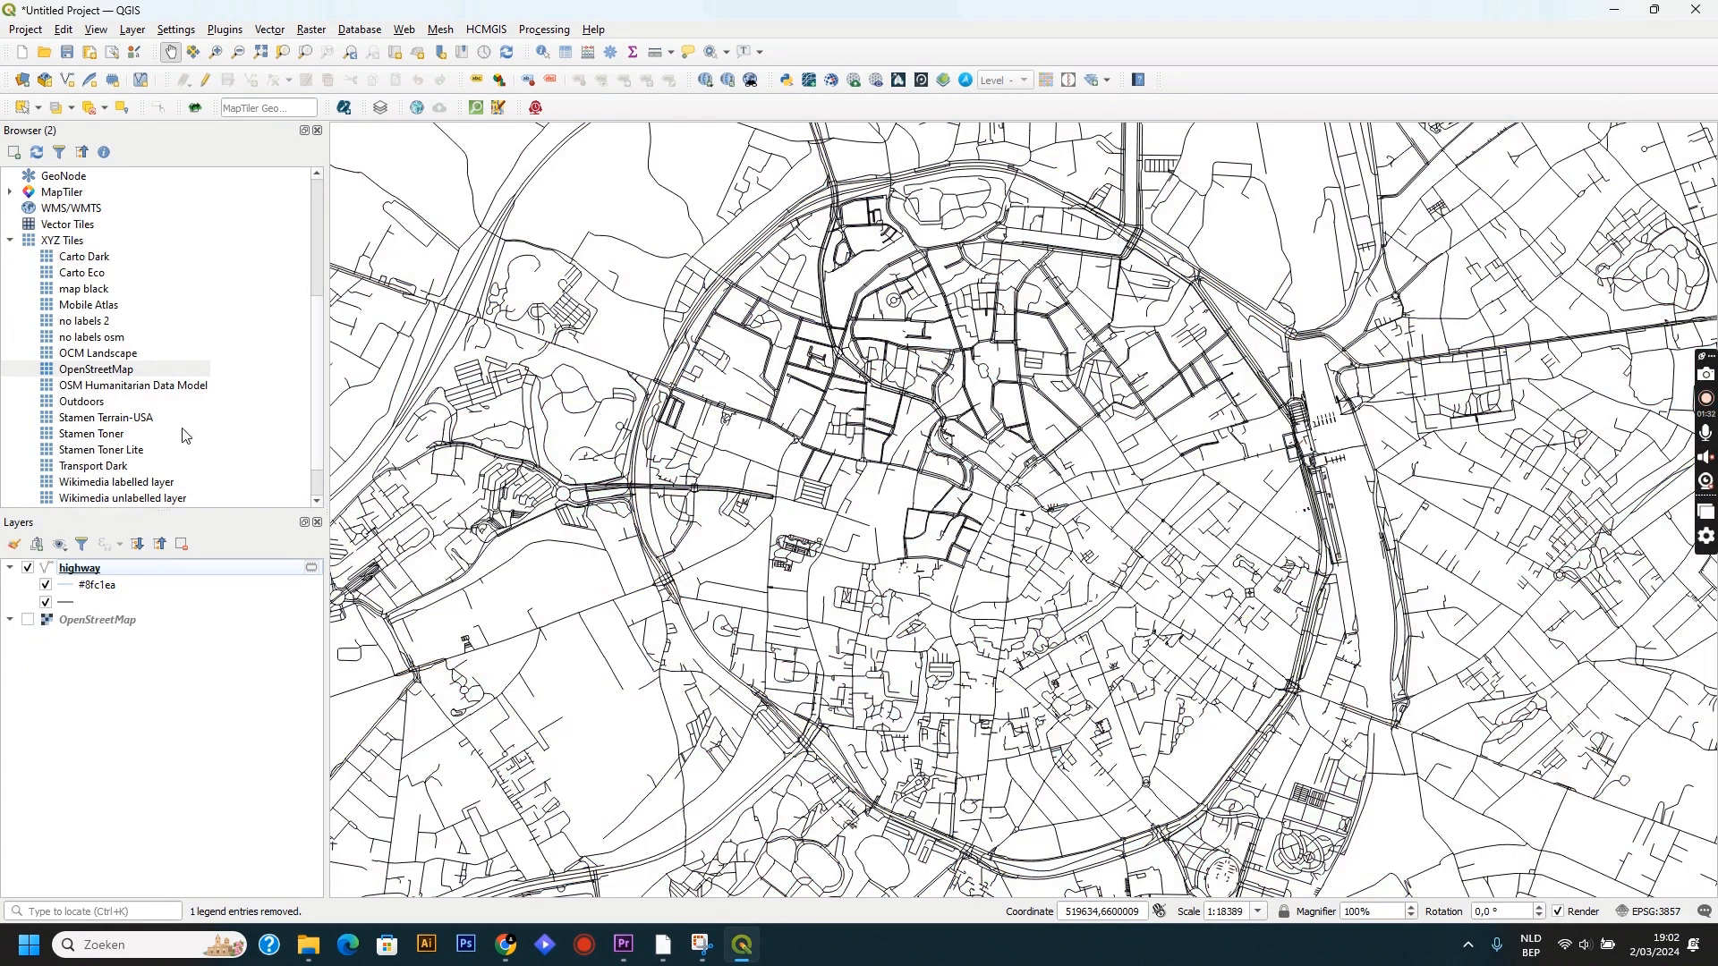
Export the map to PDF with an output width of 866 px, saved as "one layer city map" in the folder of that name.
click(26, 29)
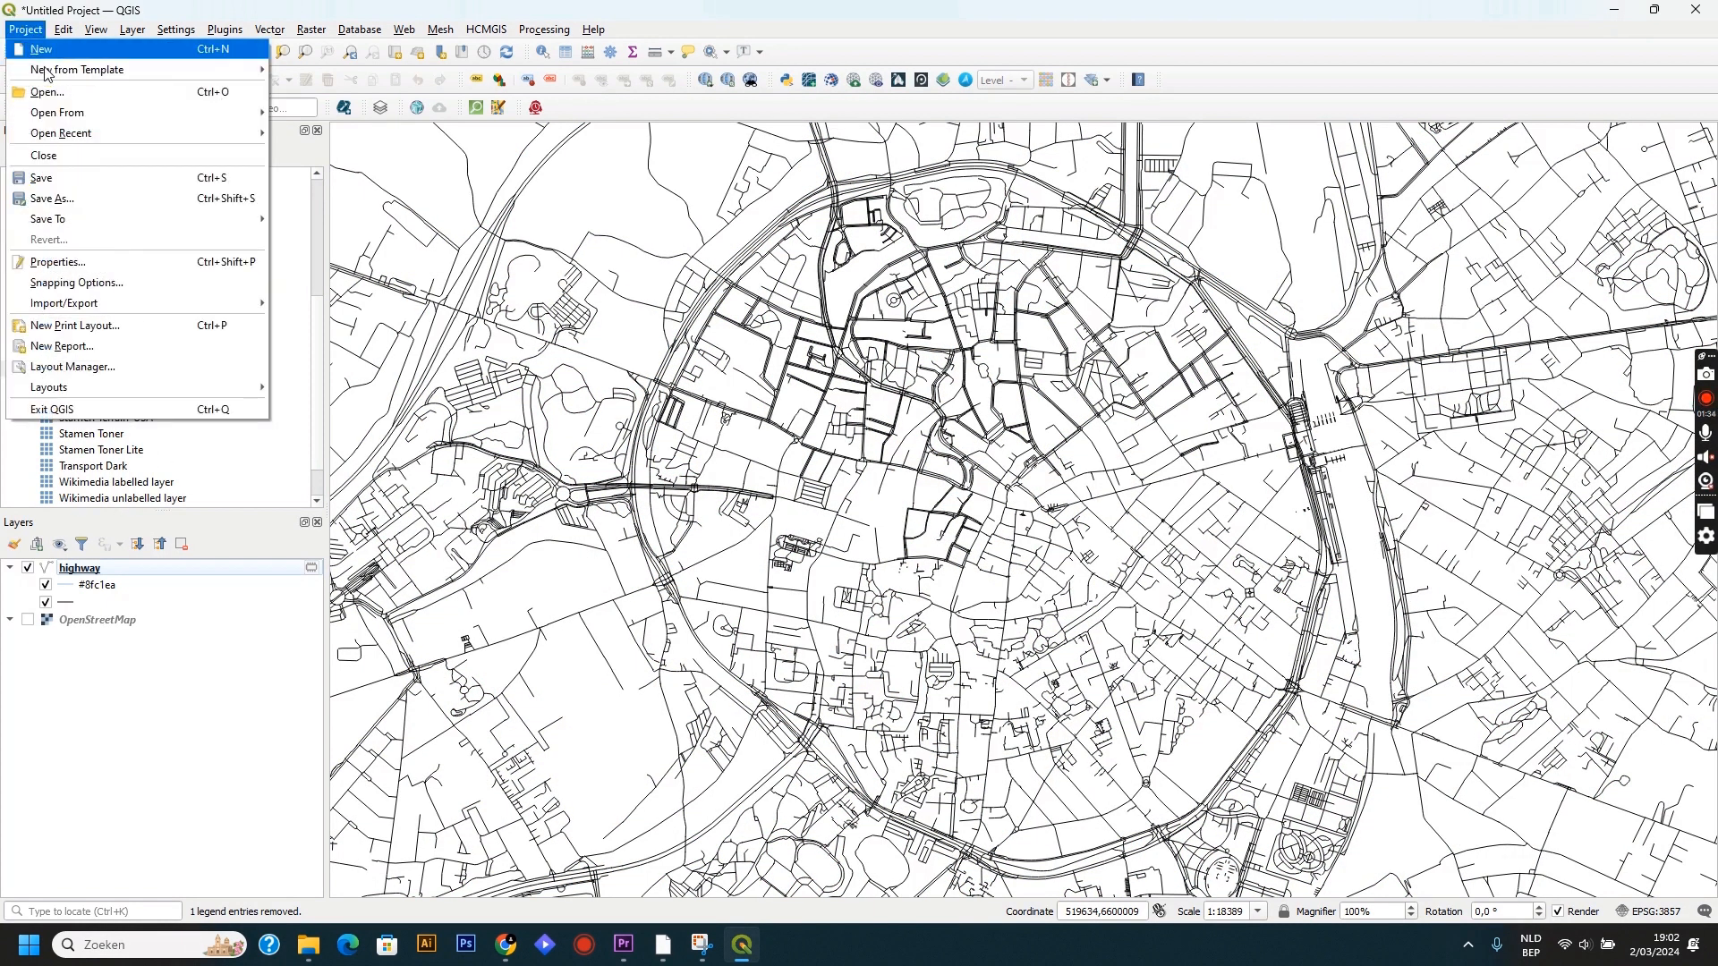
mouse_move(121, 303)
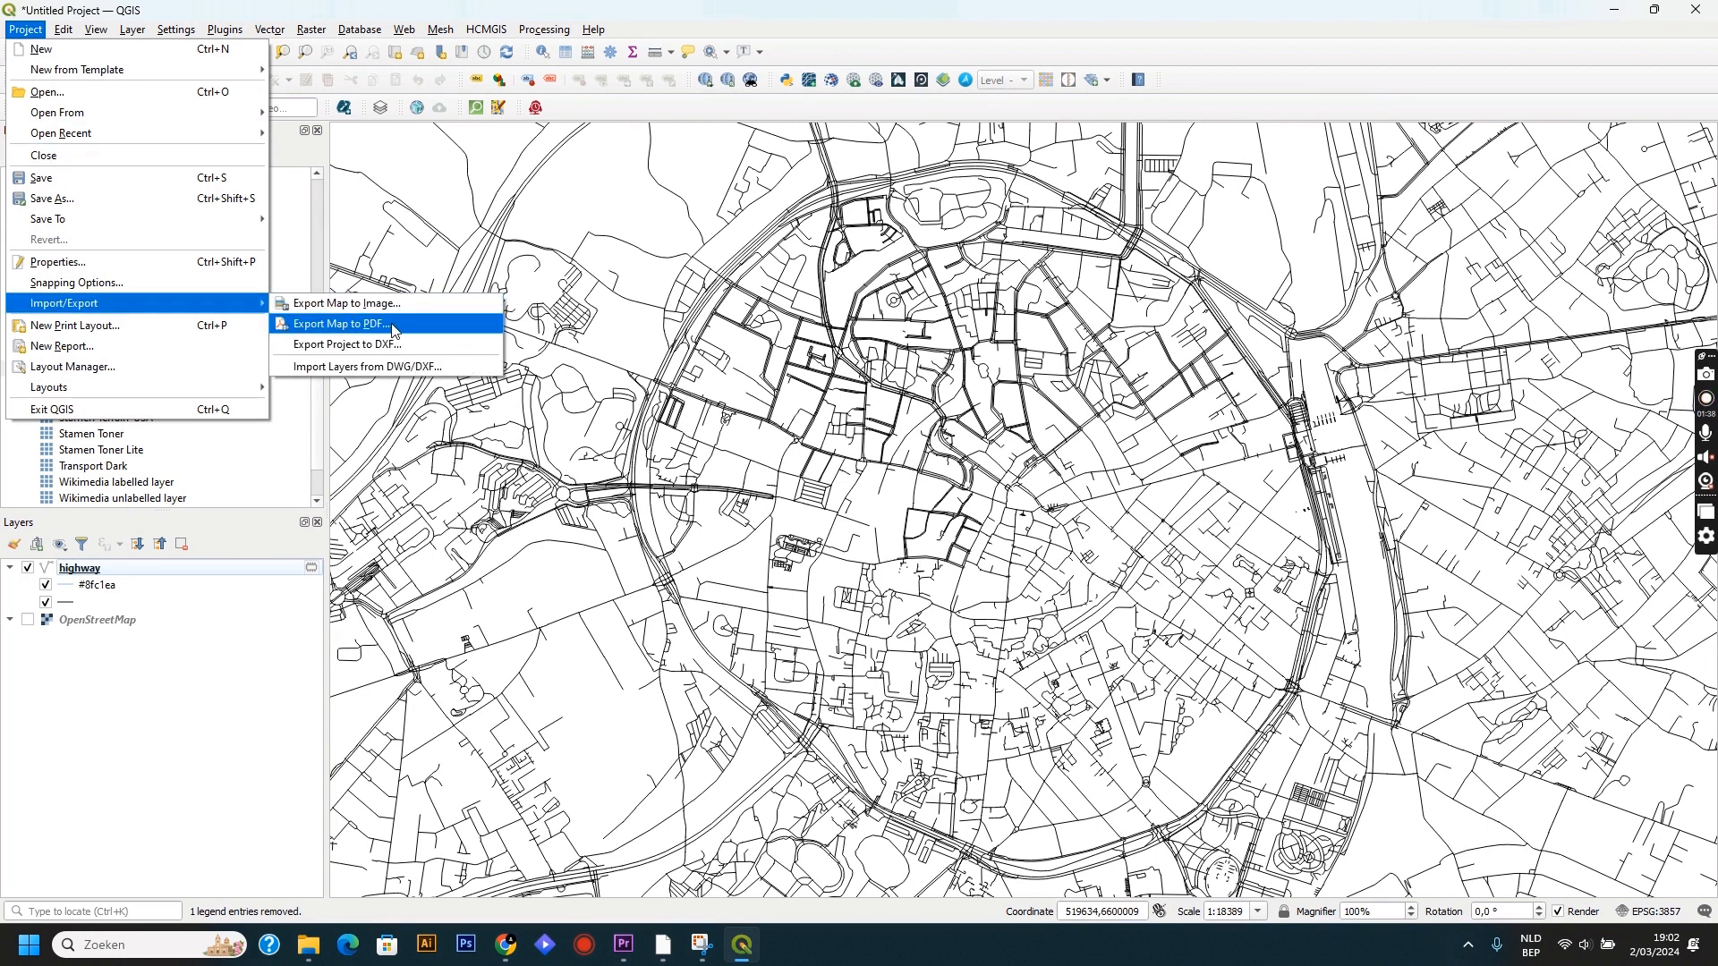
click(348, 326)
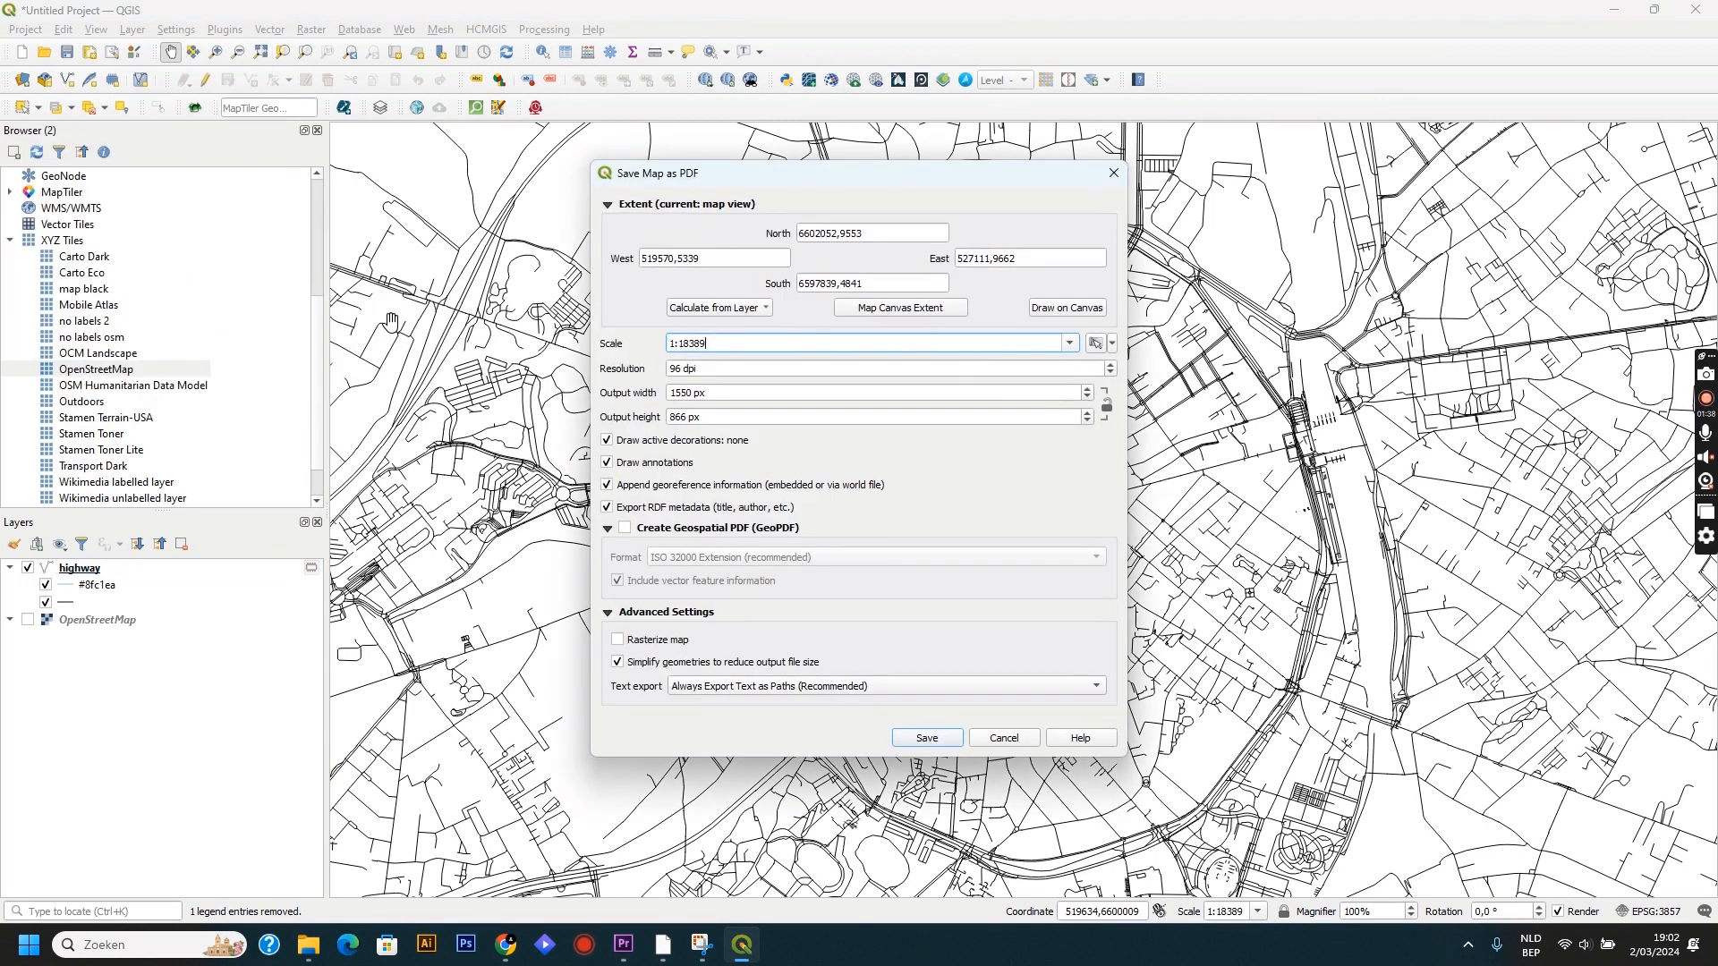
double_click(685, 393)
text(866)
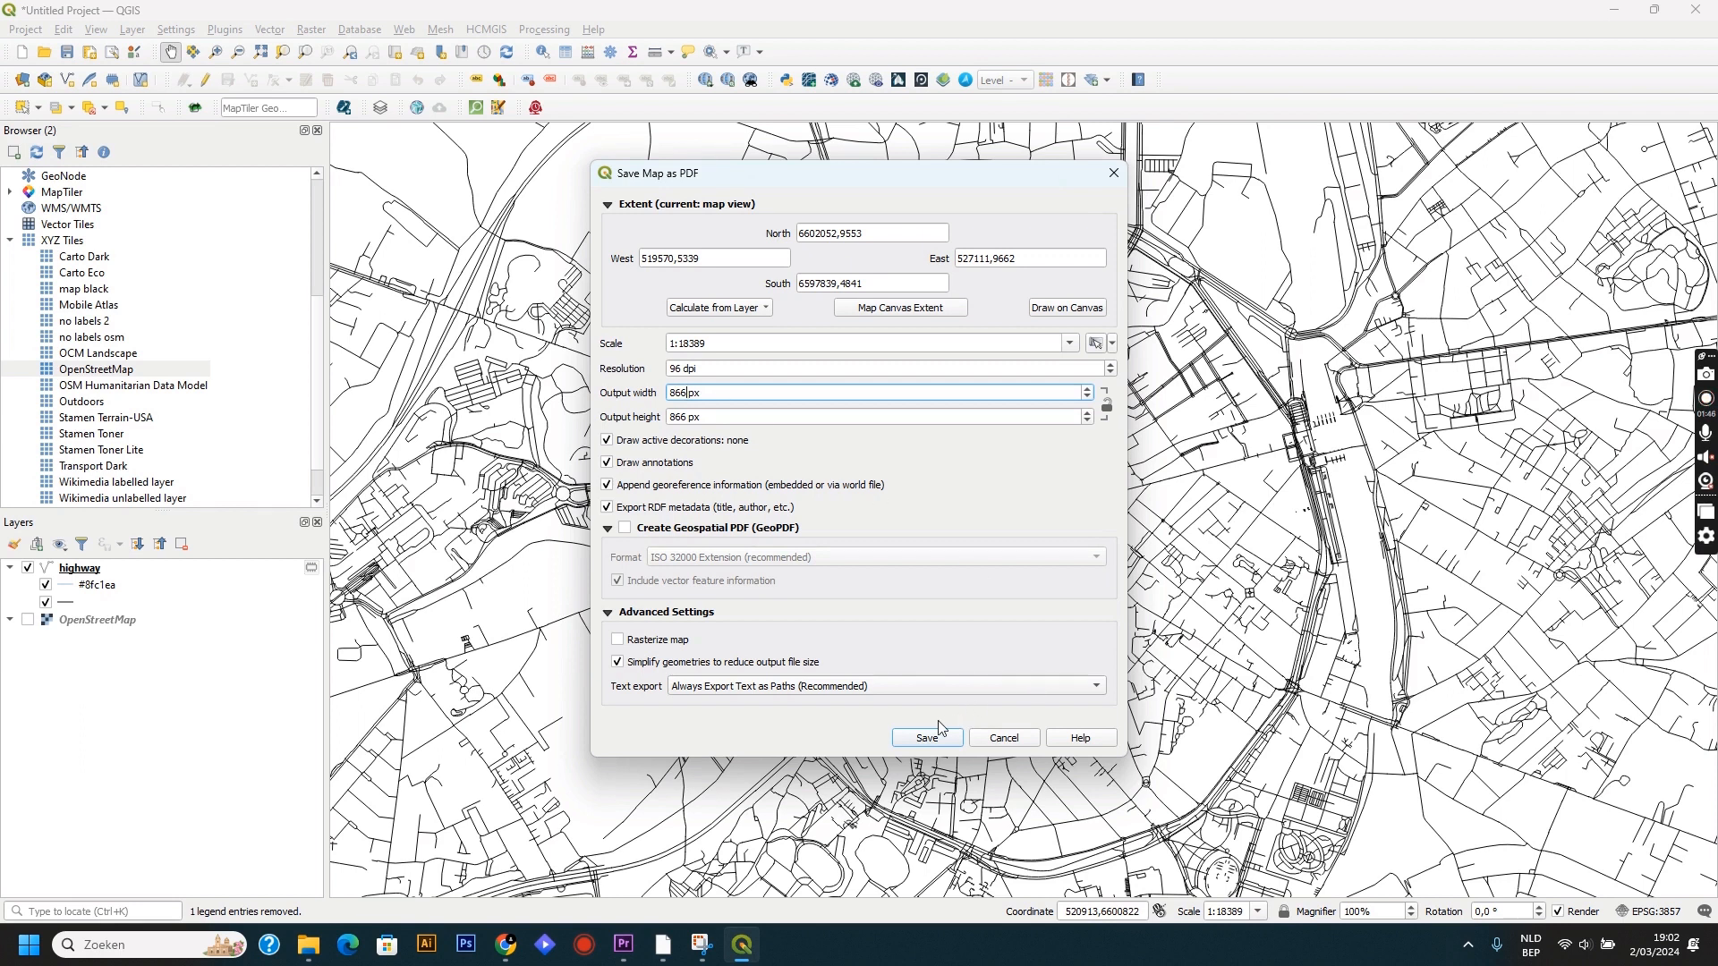
click(915, 741)
click(1157, 731)
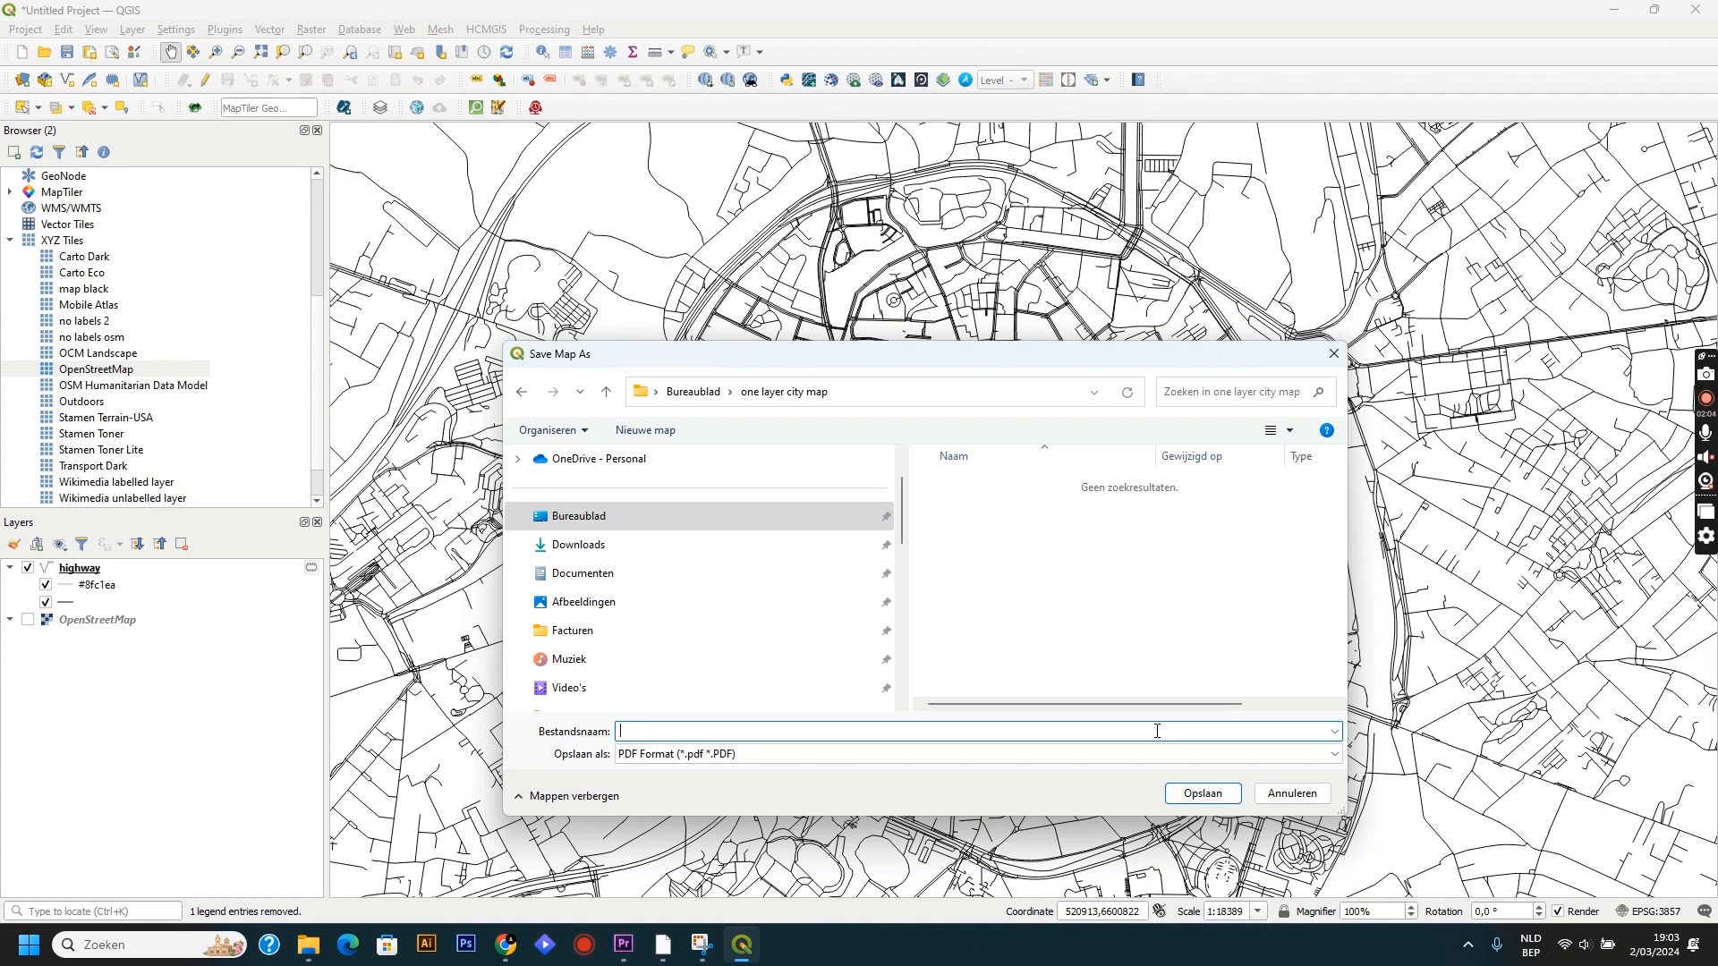
text(one layer city)
key(Return)
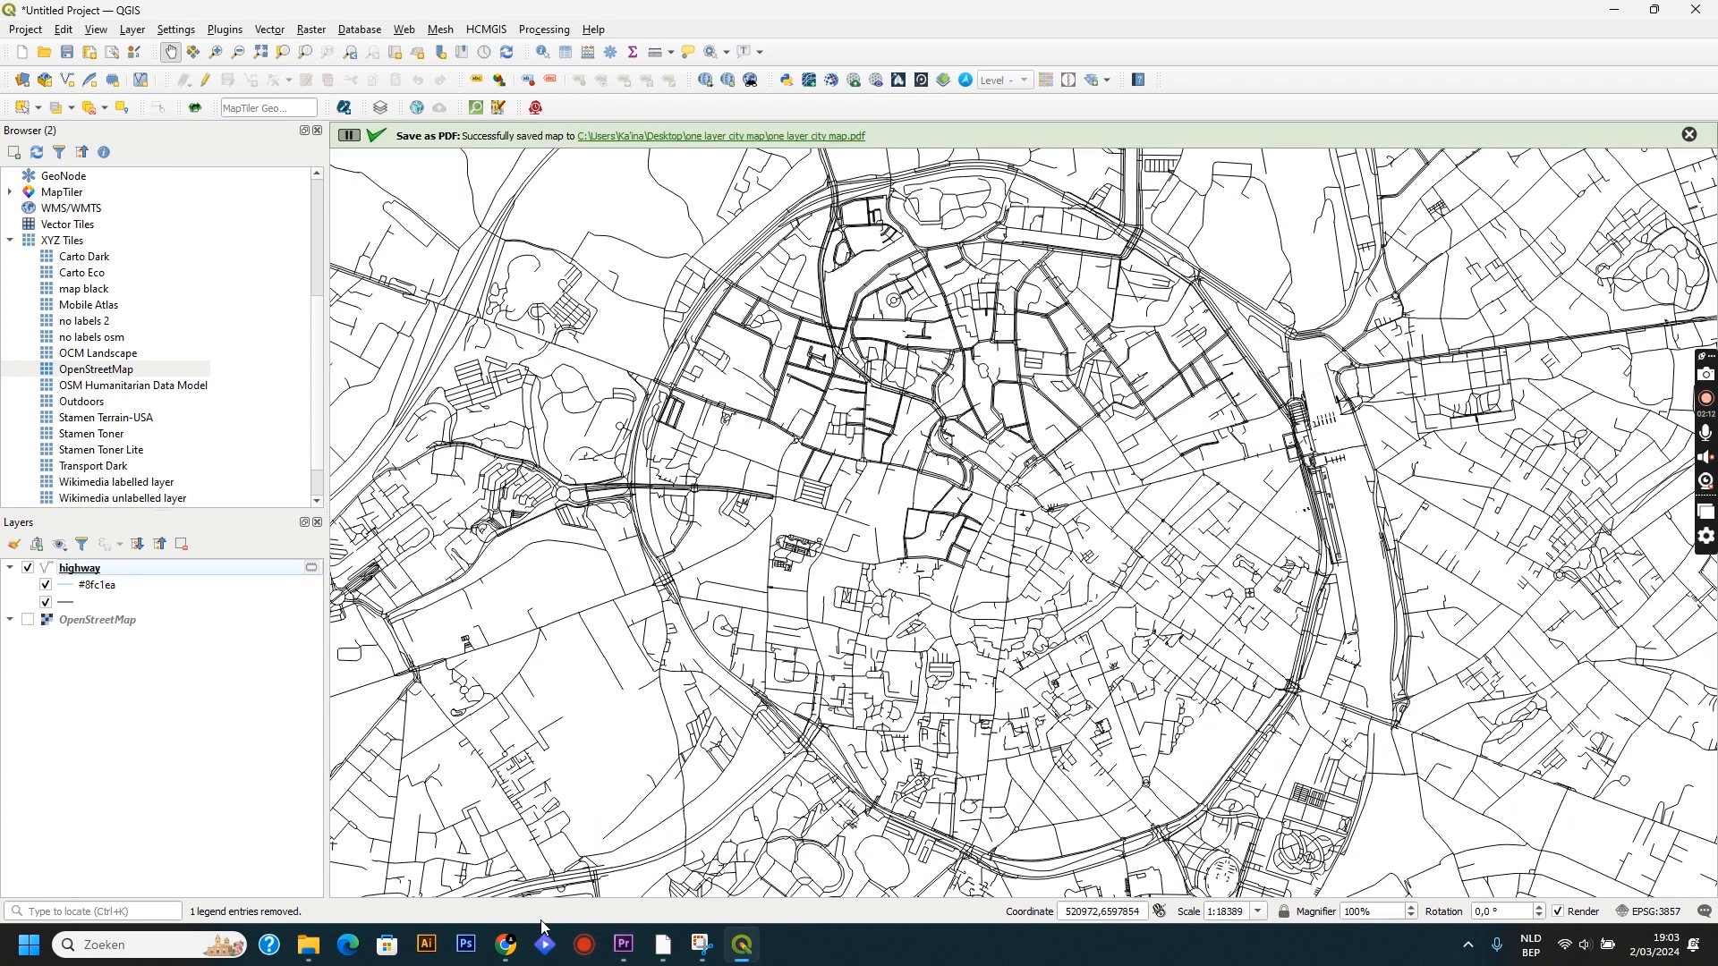
Switch to Illustrator and open one layer city map.pdf from the file explorer.
click(429, 946)
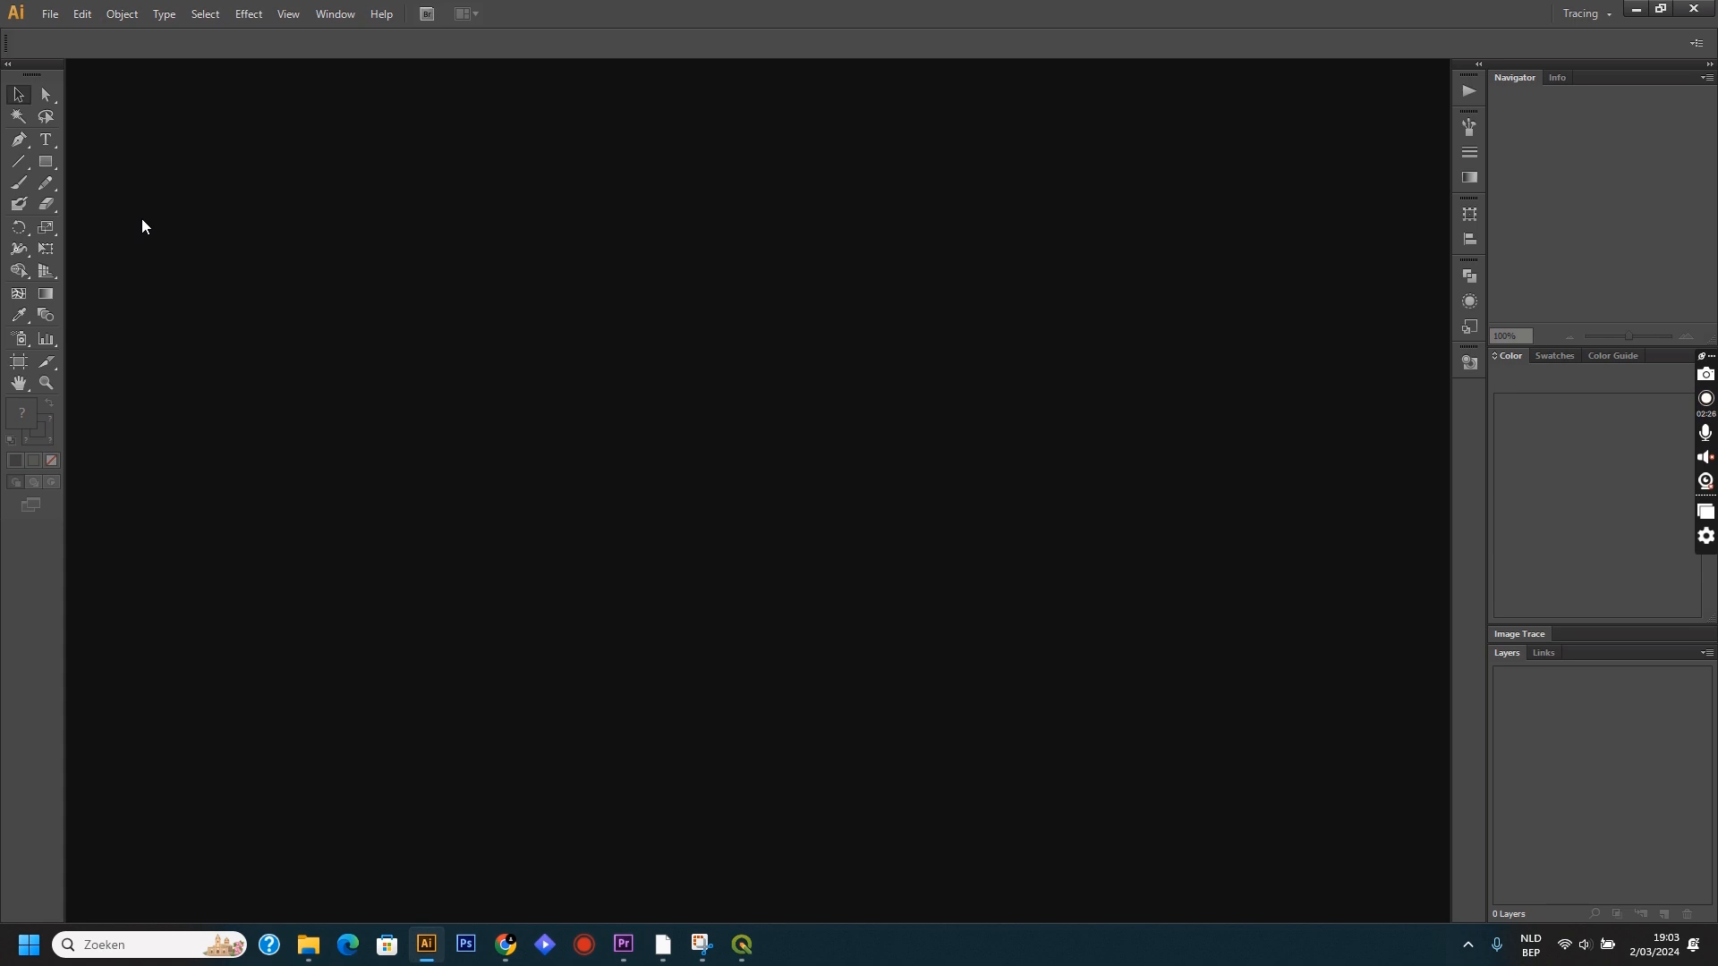
mouse_move(305, 943)
click(305, 943)
click(349, 239)
drag(349, 239, 435, 537)
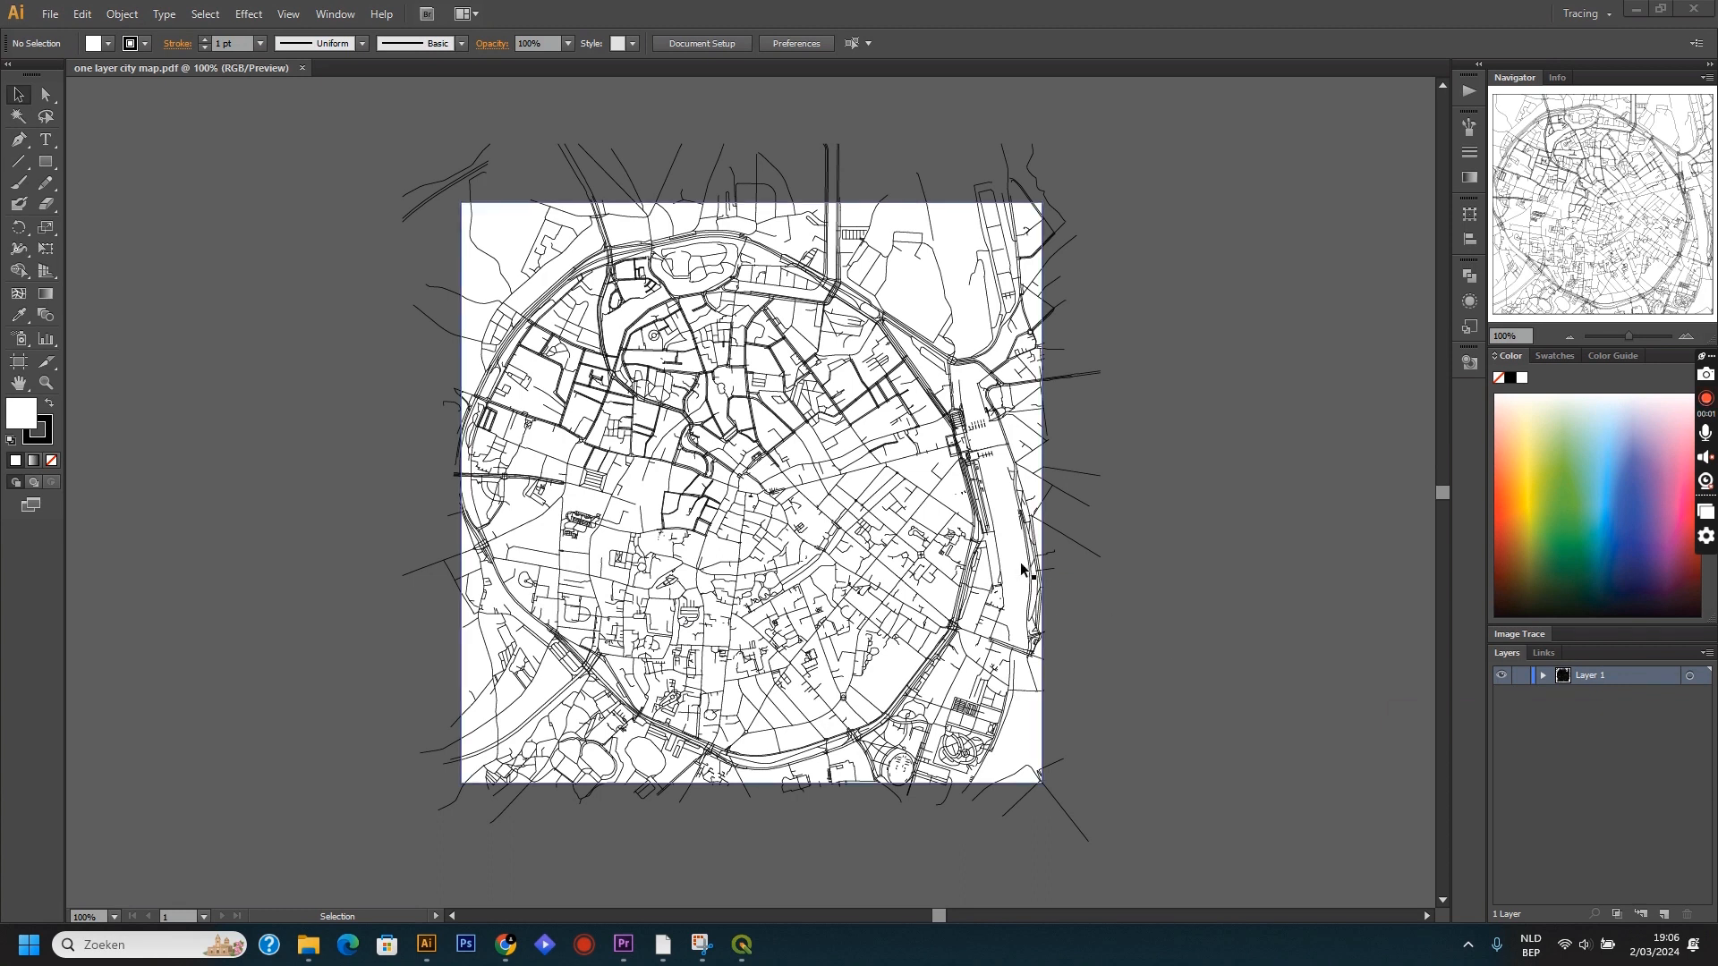
Add a new layer above the artwork, rename the original layer "map" and the new one "circle".
click(1664, 915)
click(1589, 699)
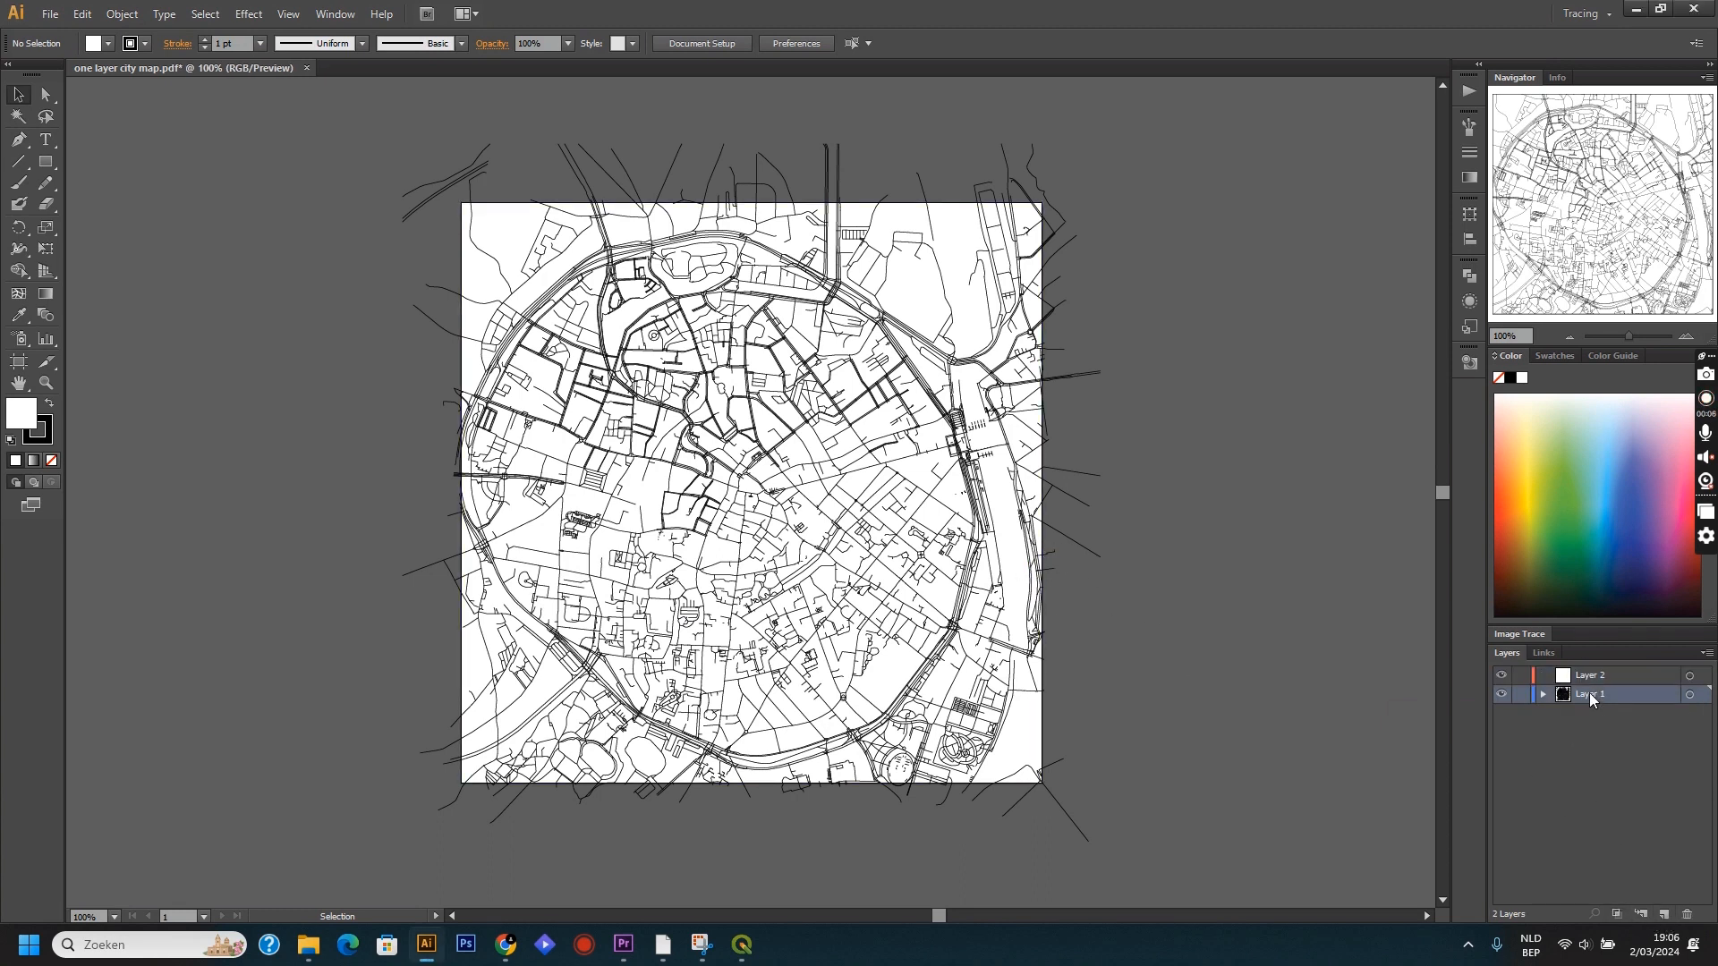
double_click(1590, 695)
text(map)
click(1613, 762)
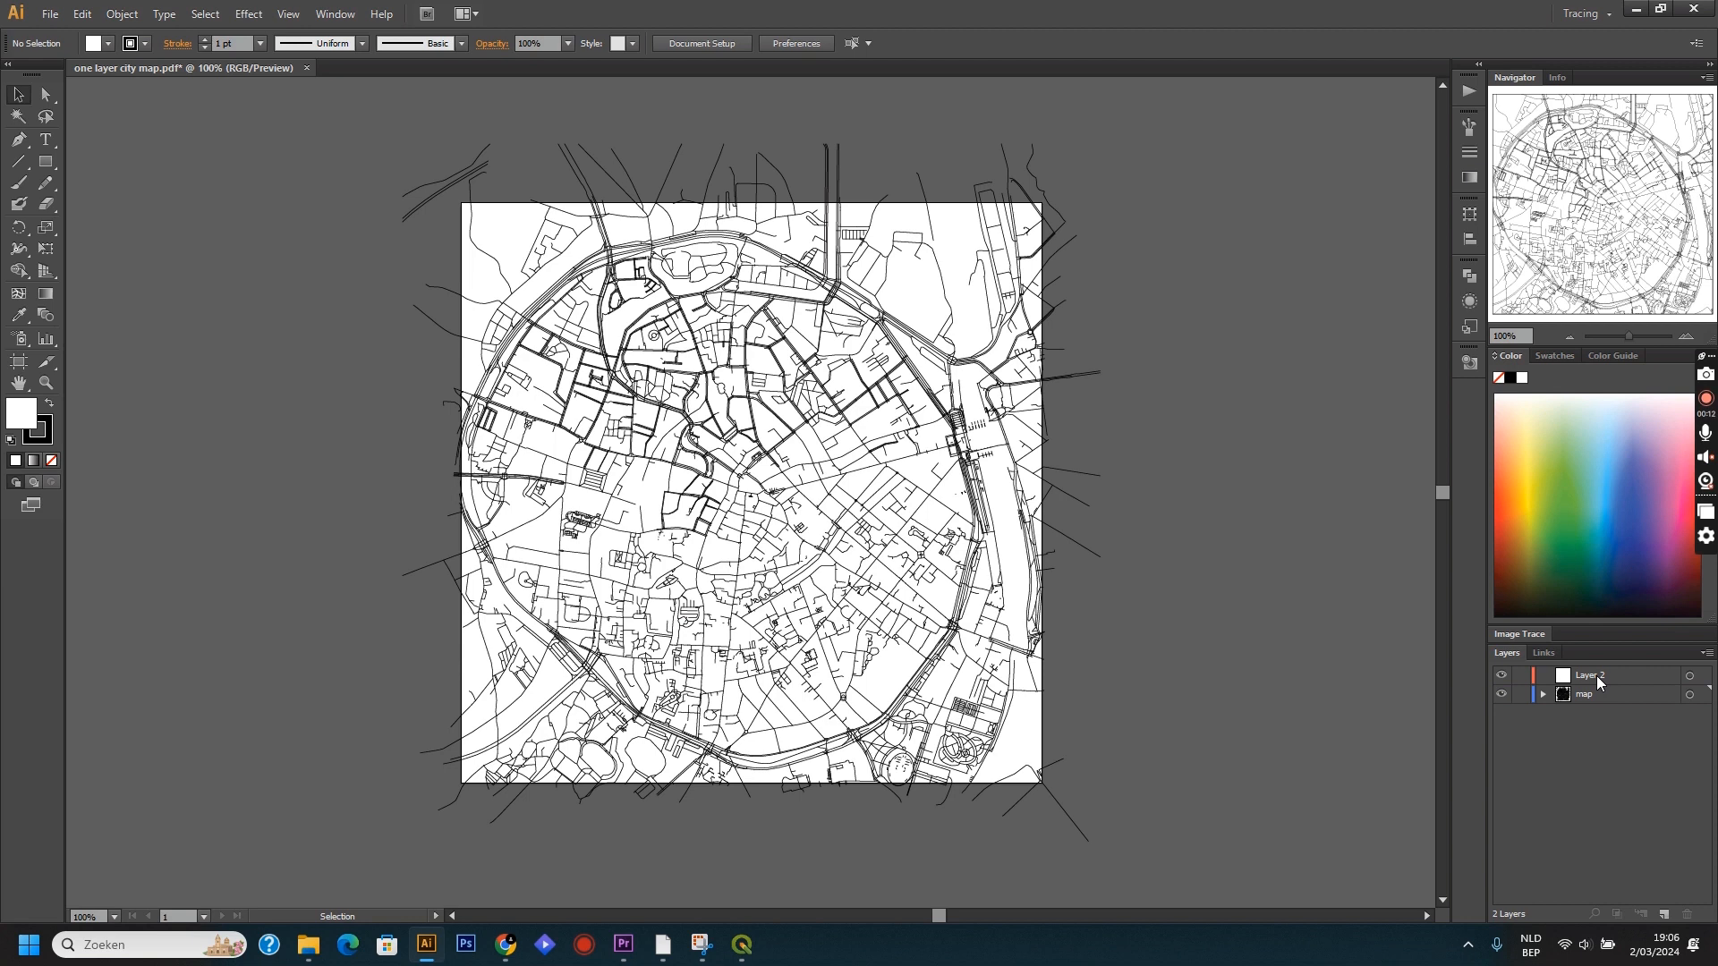
double_click(1598, 682)
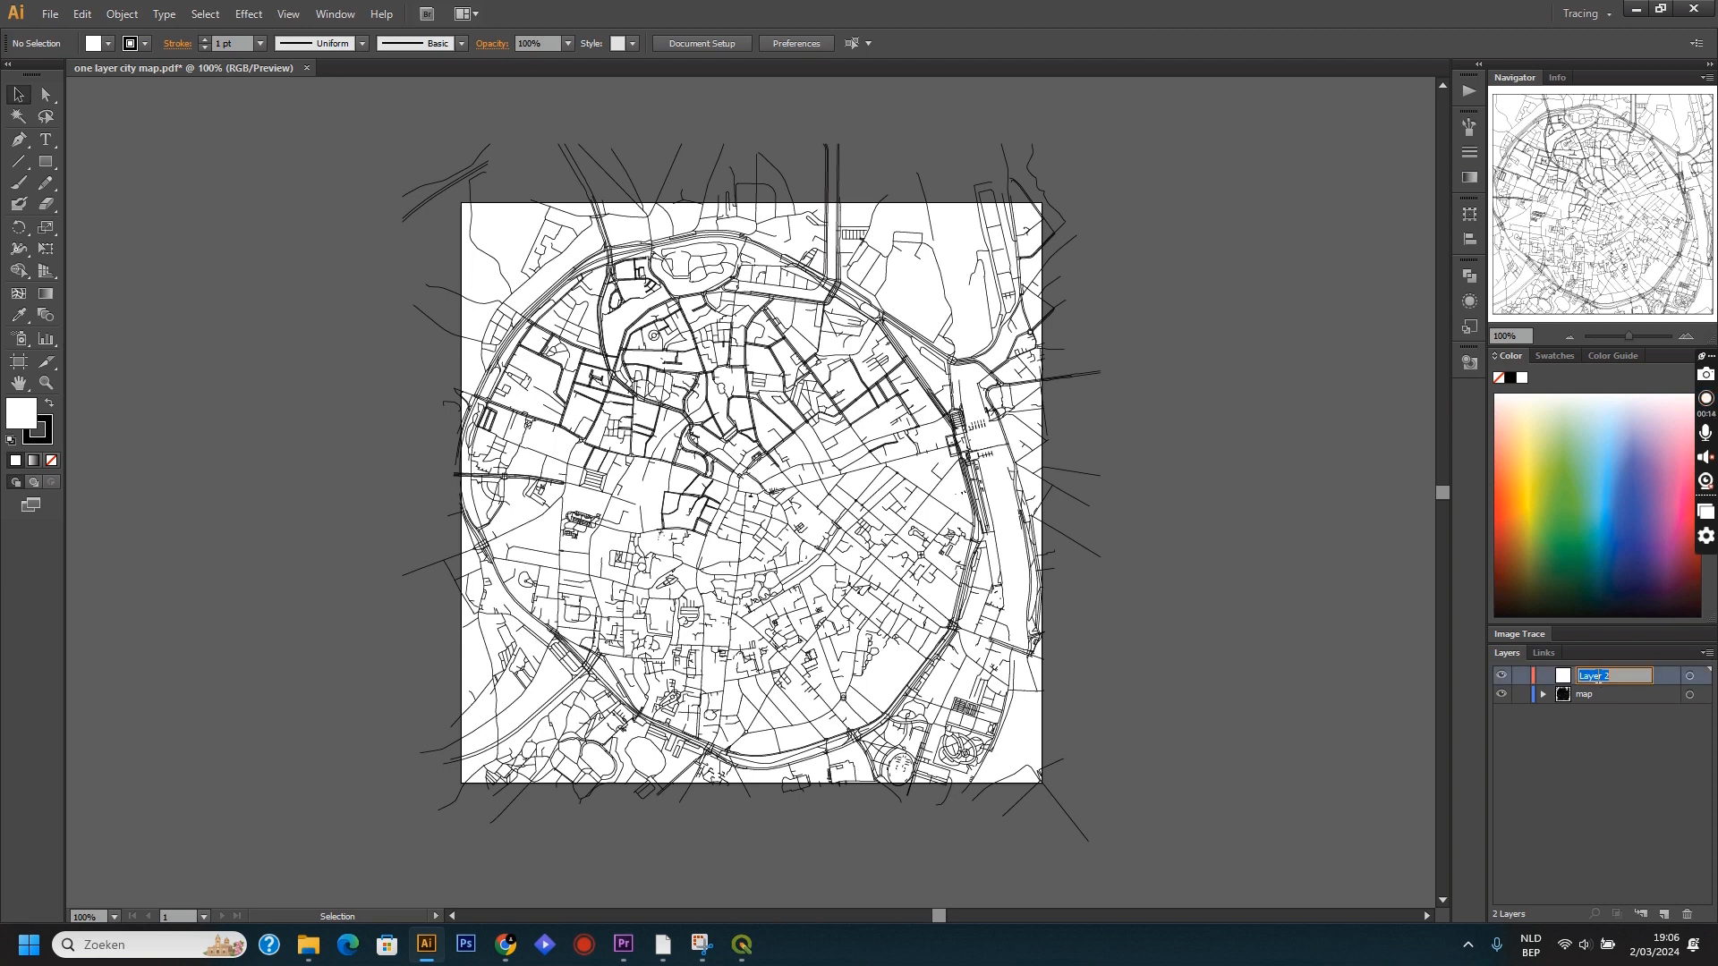
text(circle)
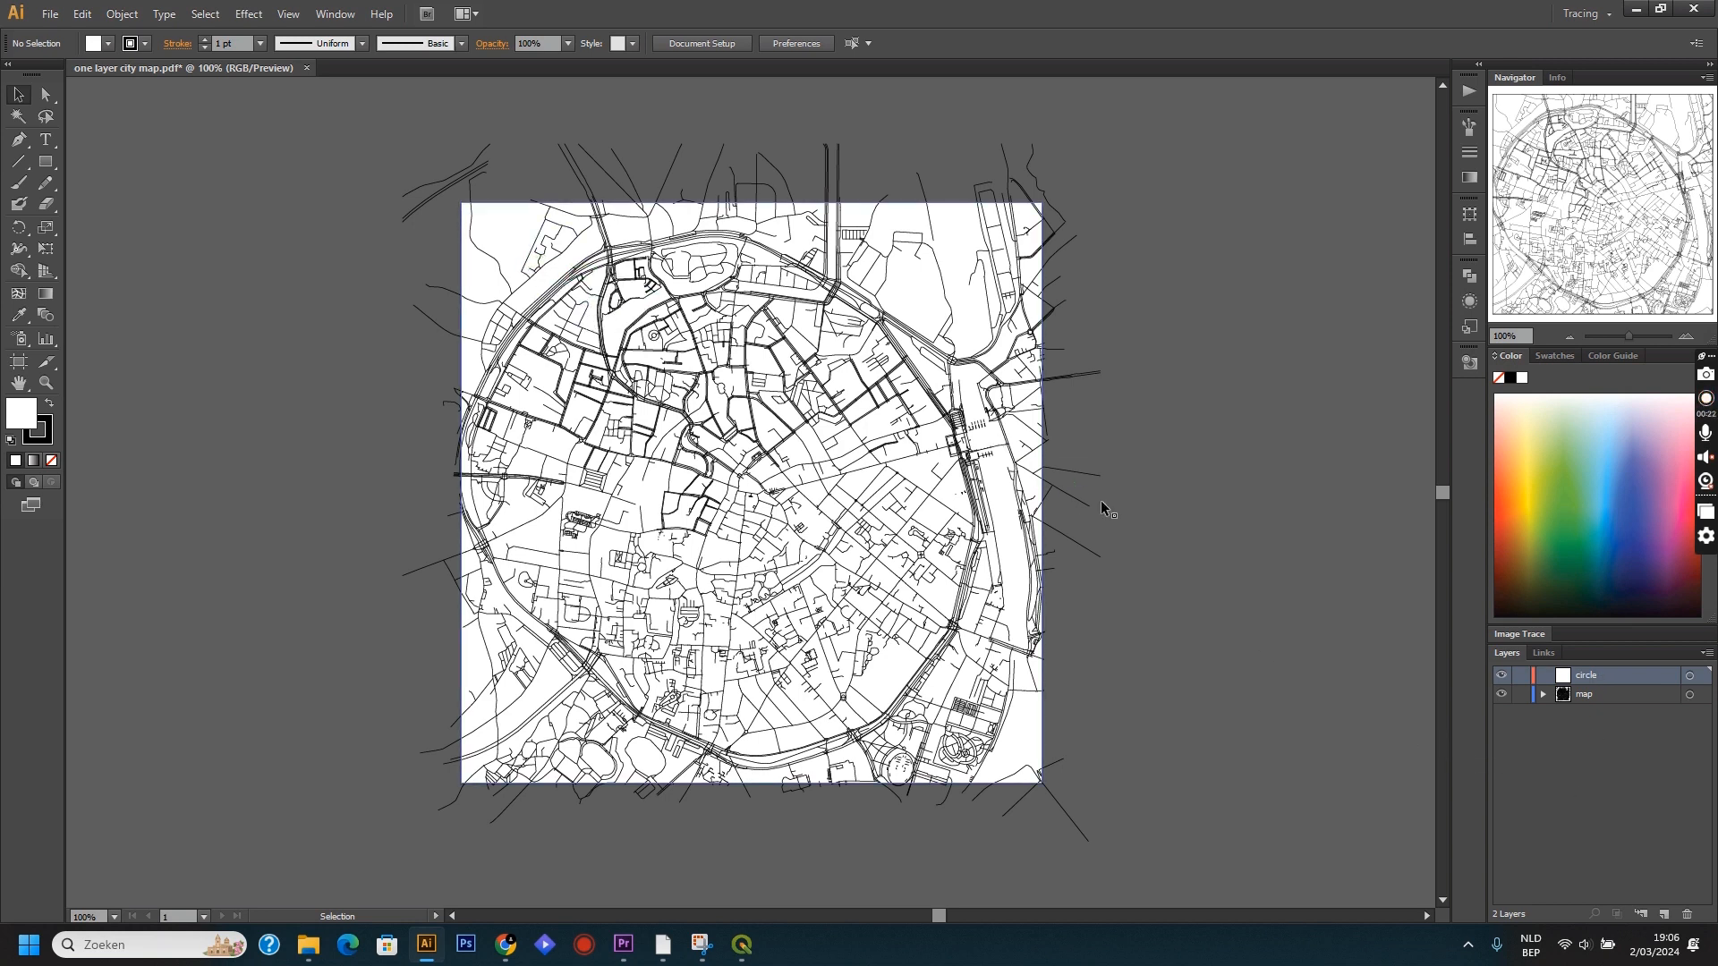
Select all artwork on the map layer, shift it about 18 pt to the right, and deselect it.
click(1657, 697)
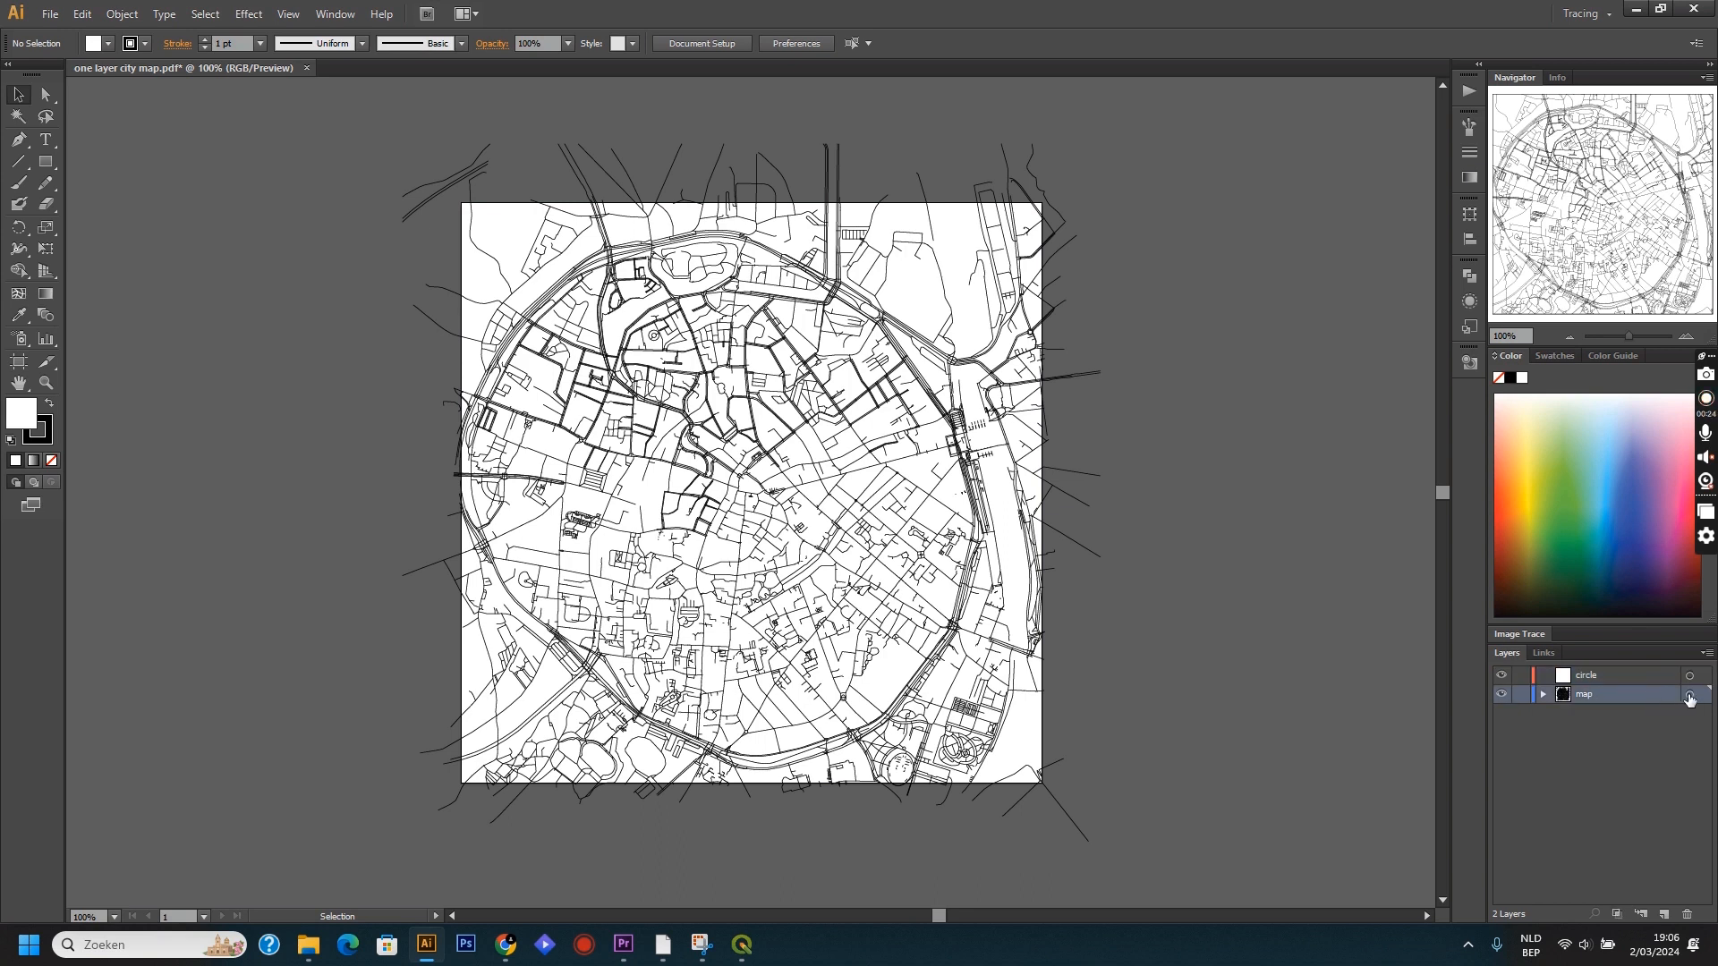
click(1689, 694)
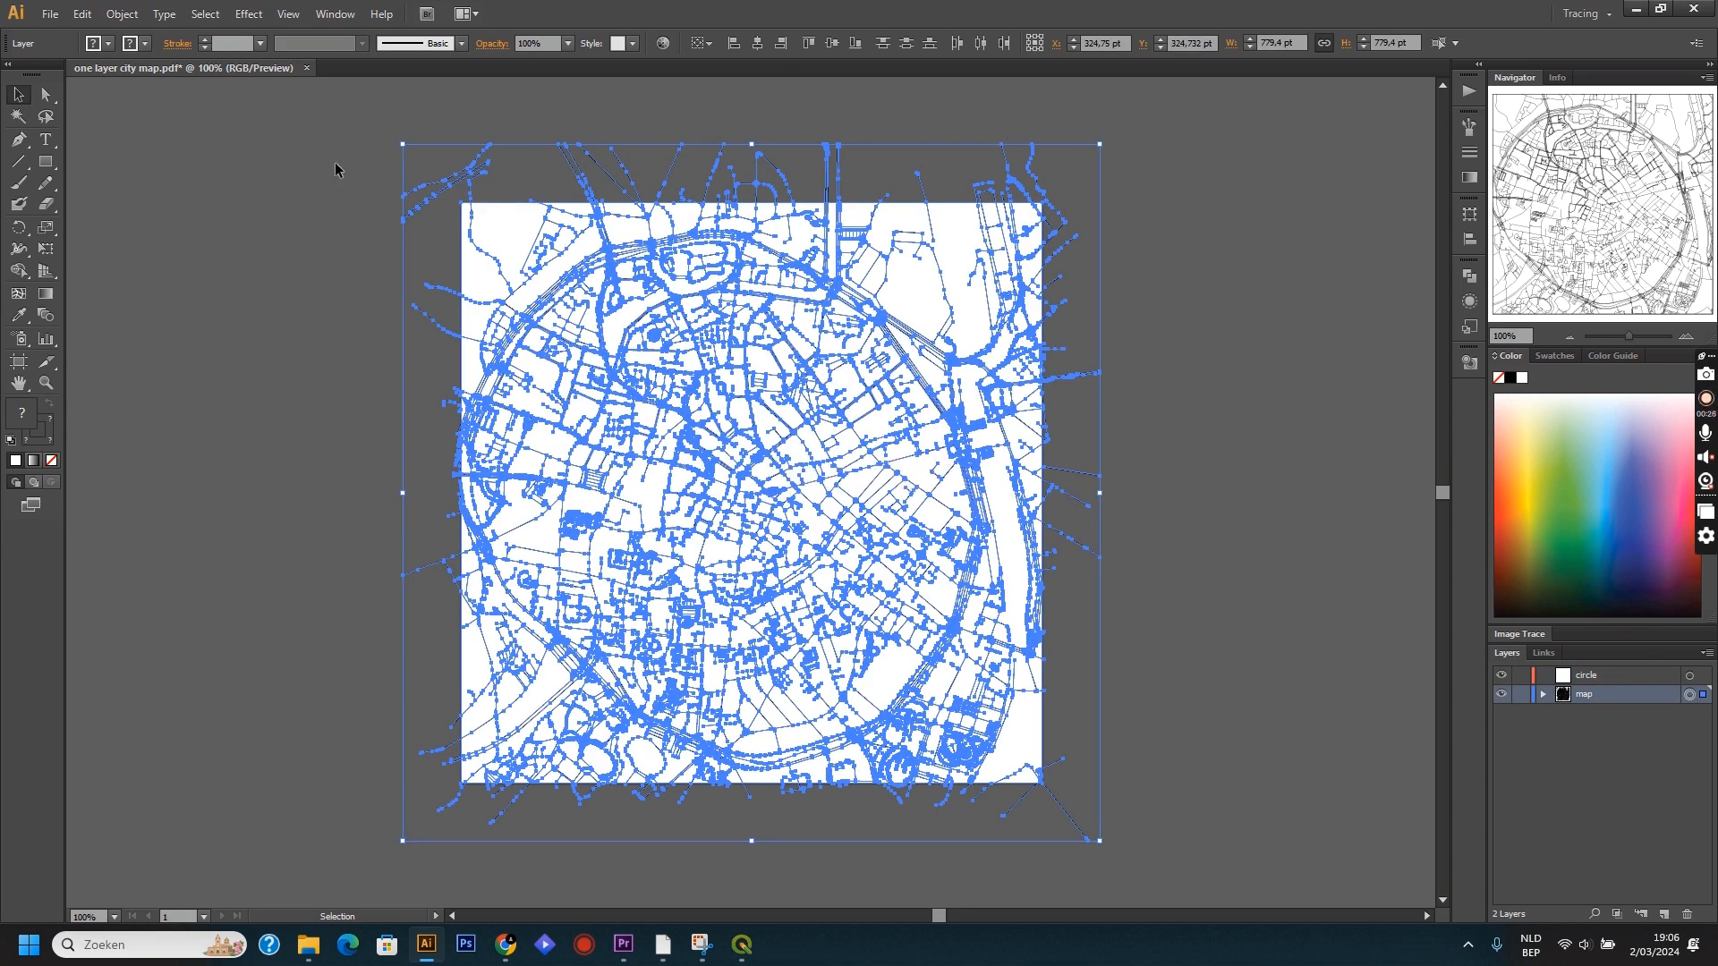
drag(640, 378, 655, 380)
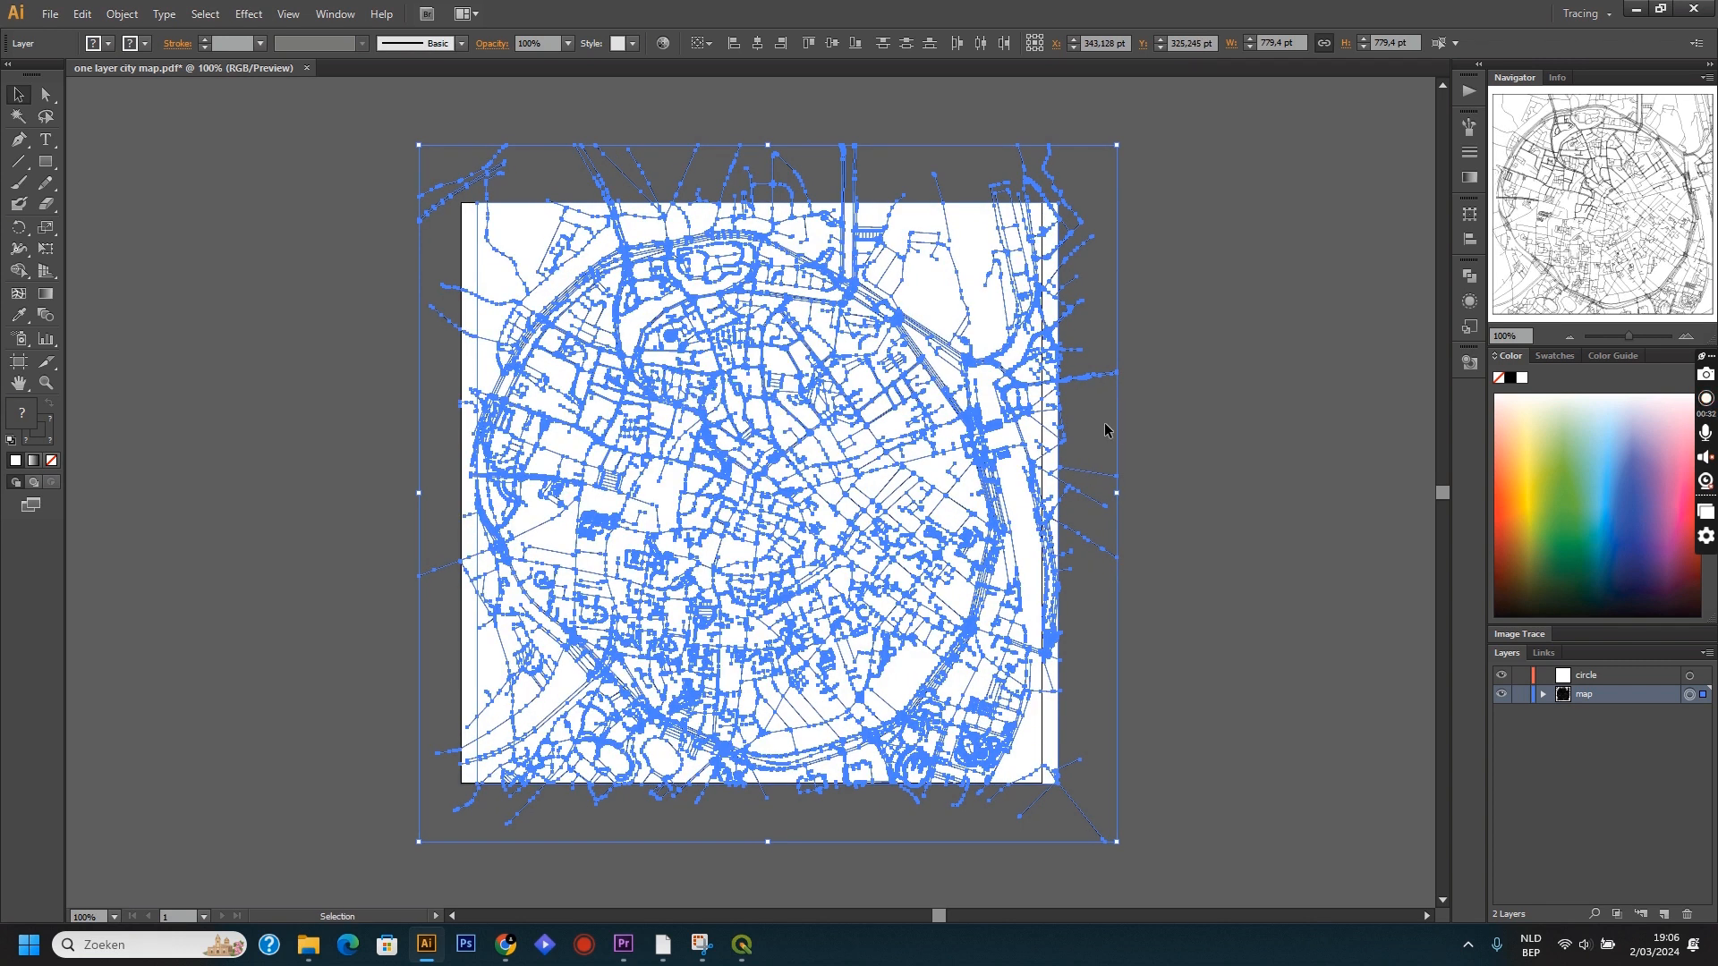
click(1163, 443)
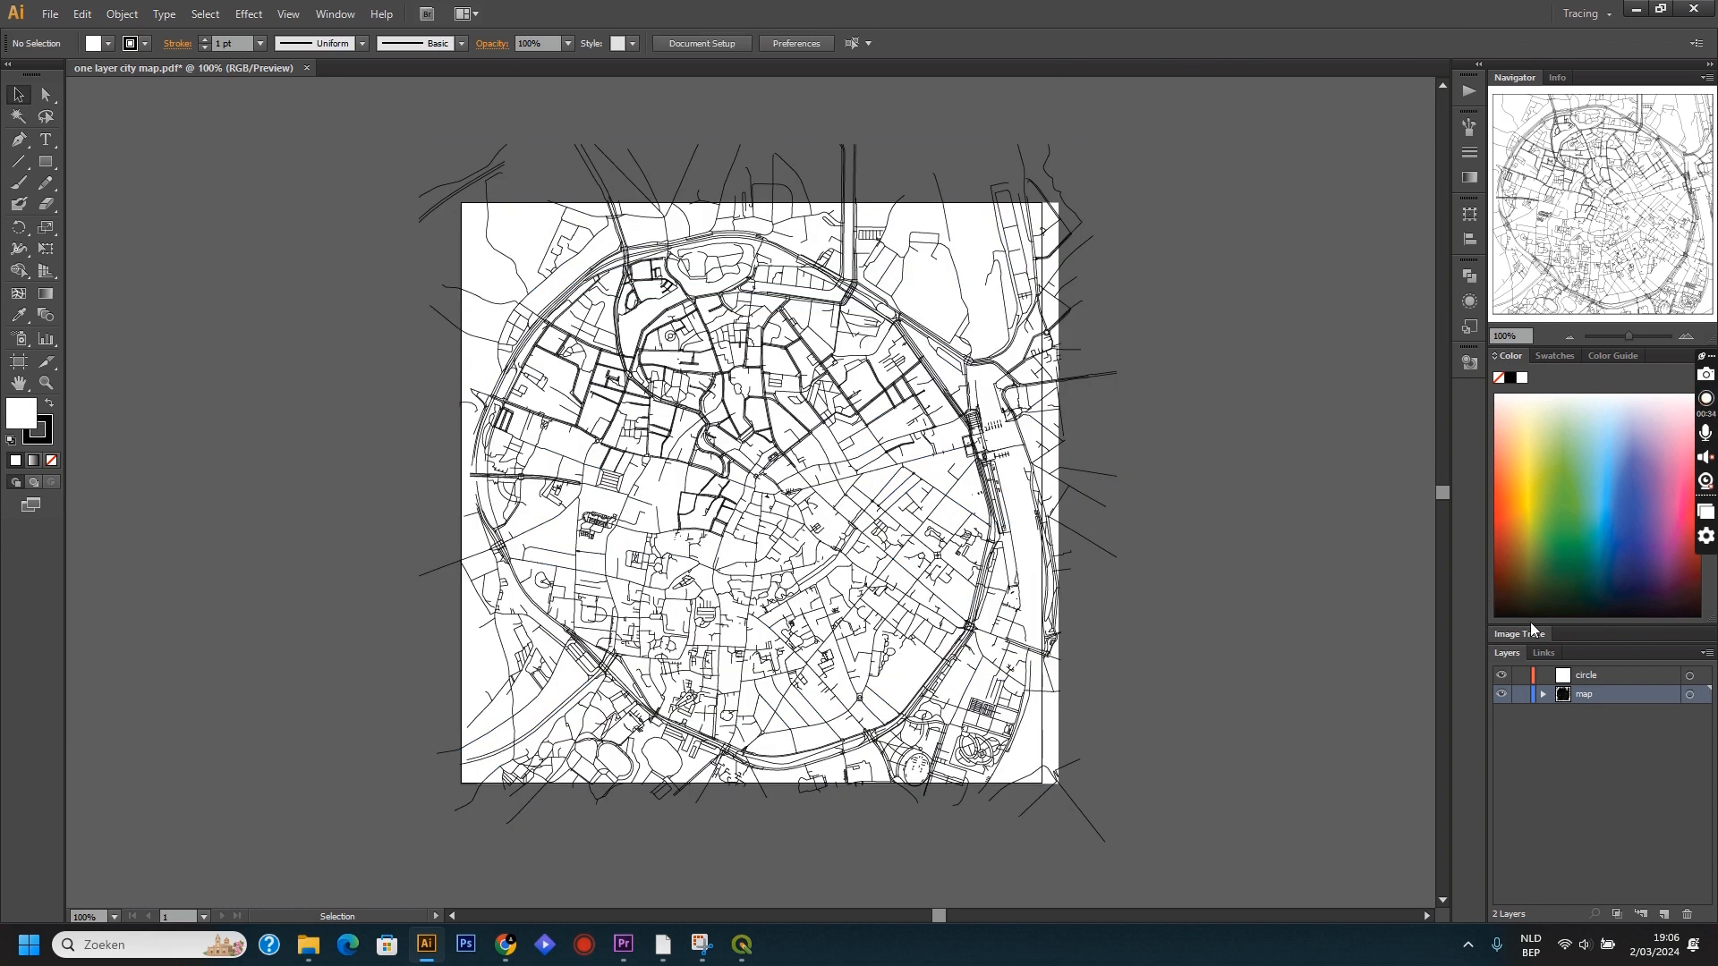
Draw a circle about 637 pt in diameter over the city map on the circle layer and remove its fill.
click(1598, 675)
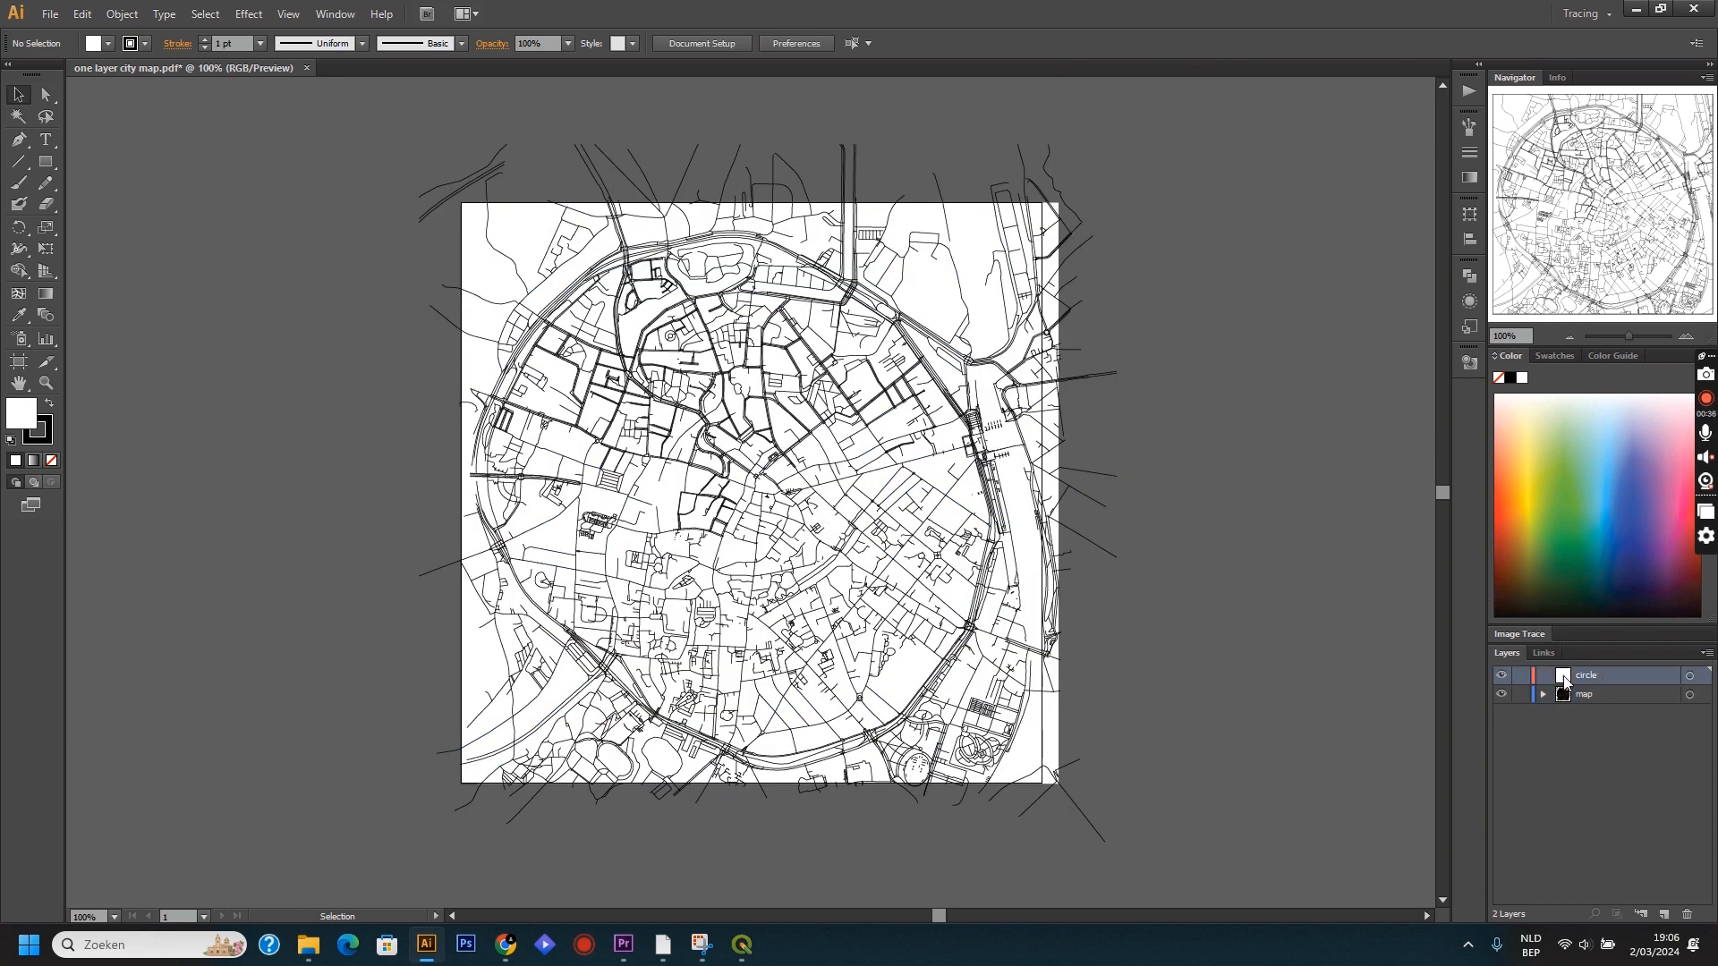
click(46, 162)
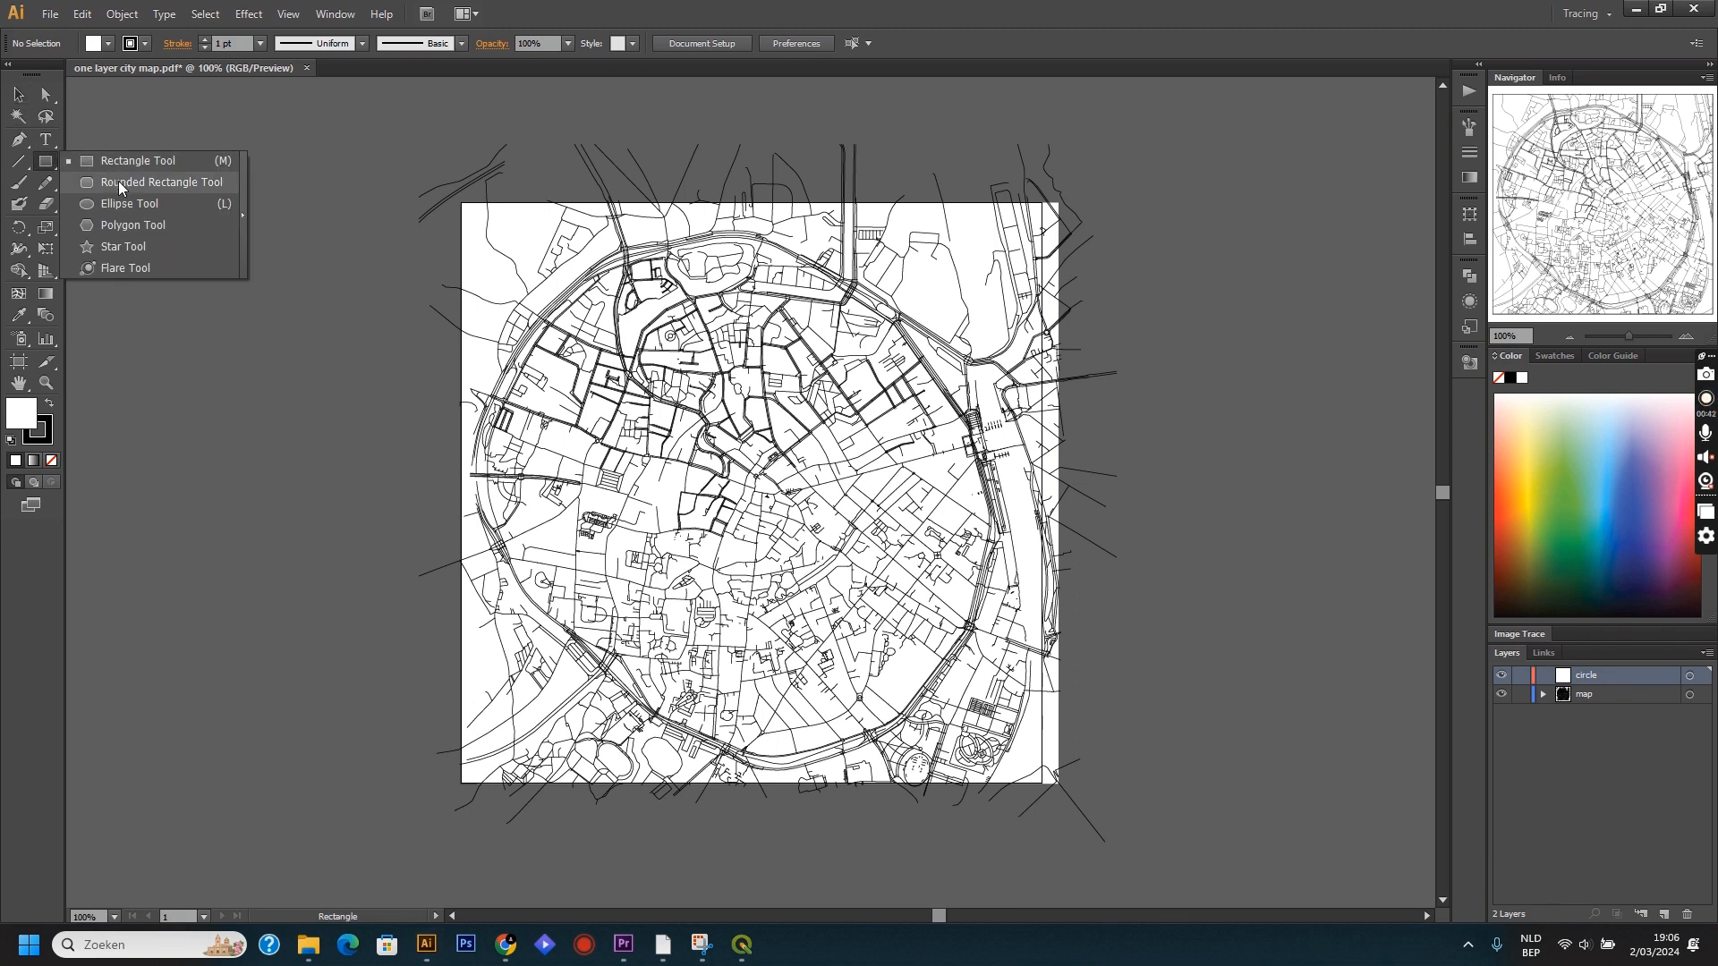
click(159, 183)
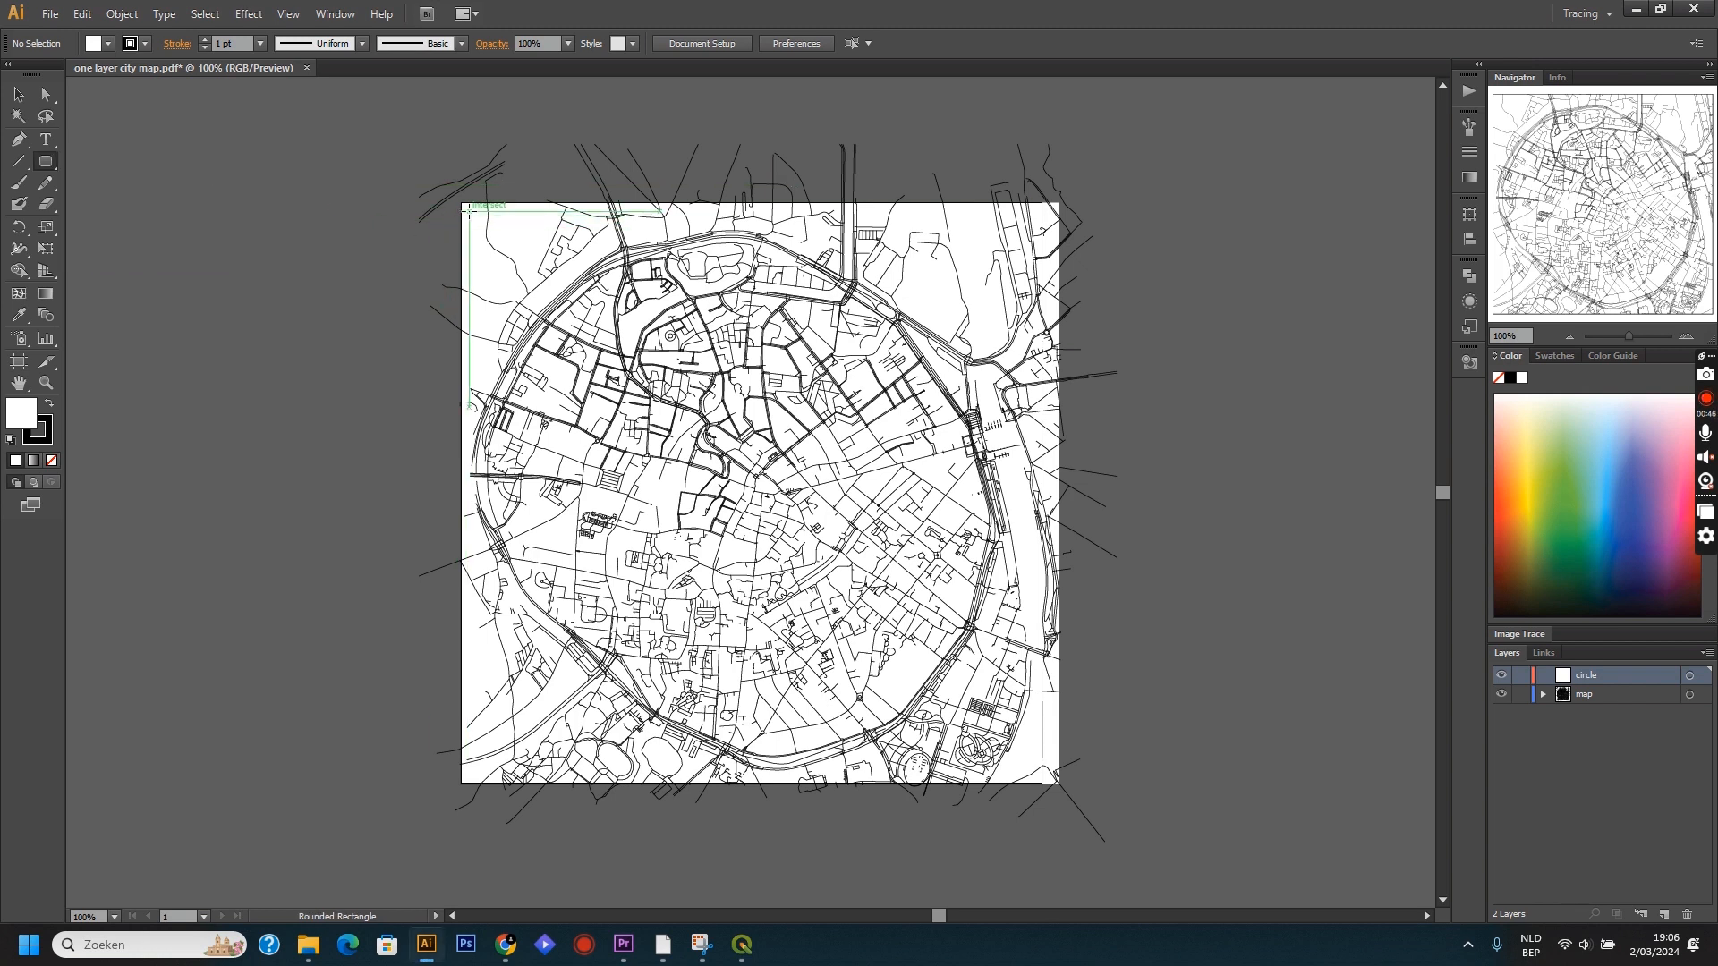
click(46, 162)
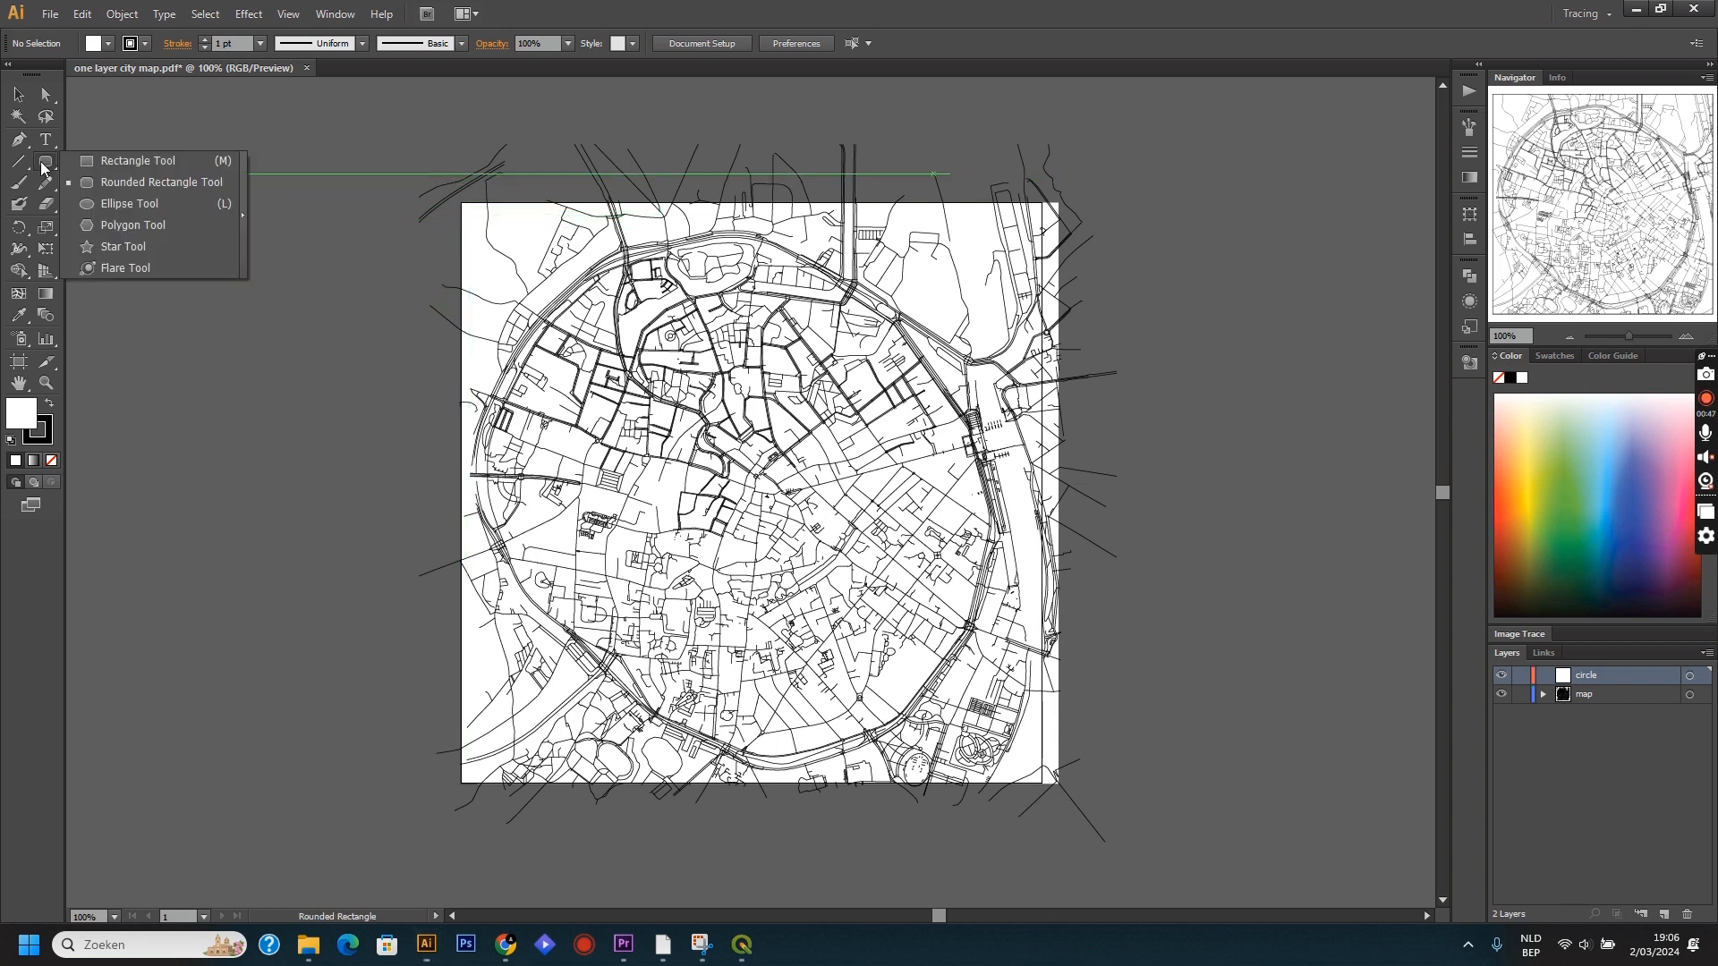
click(123, 202)
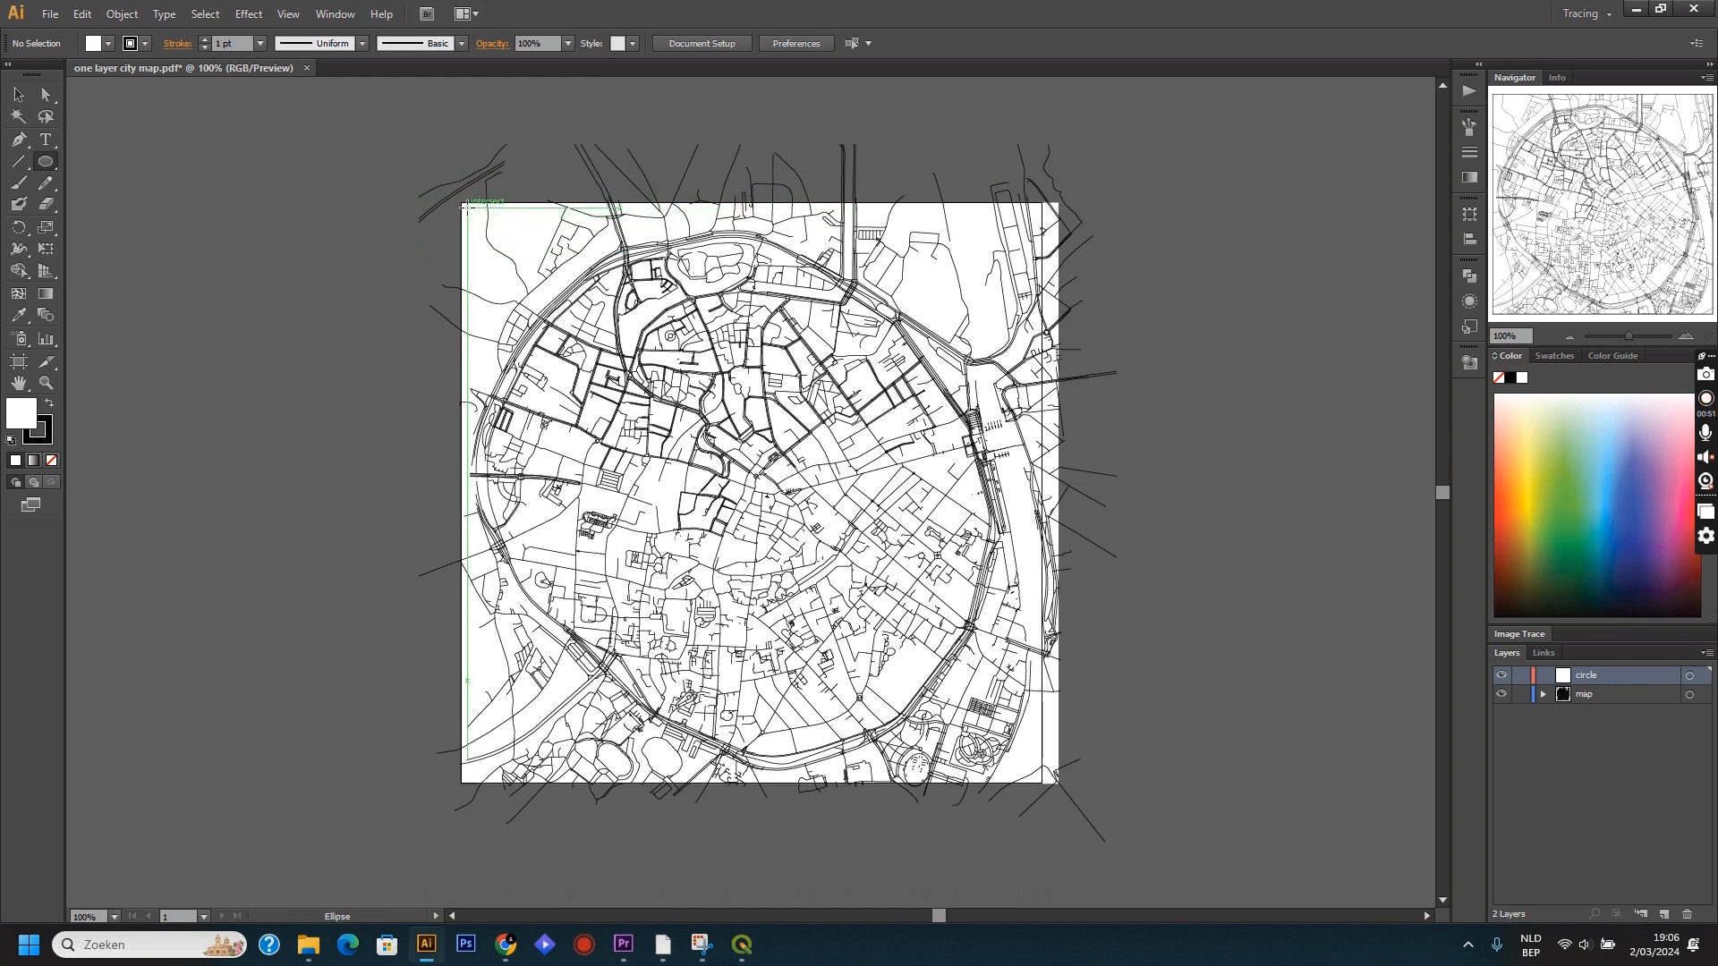
drag(467, 208, 1022, 777)
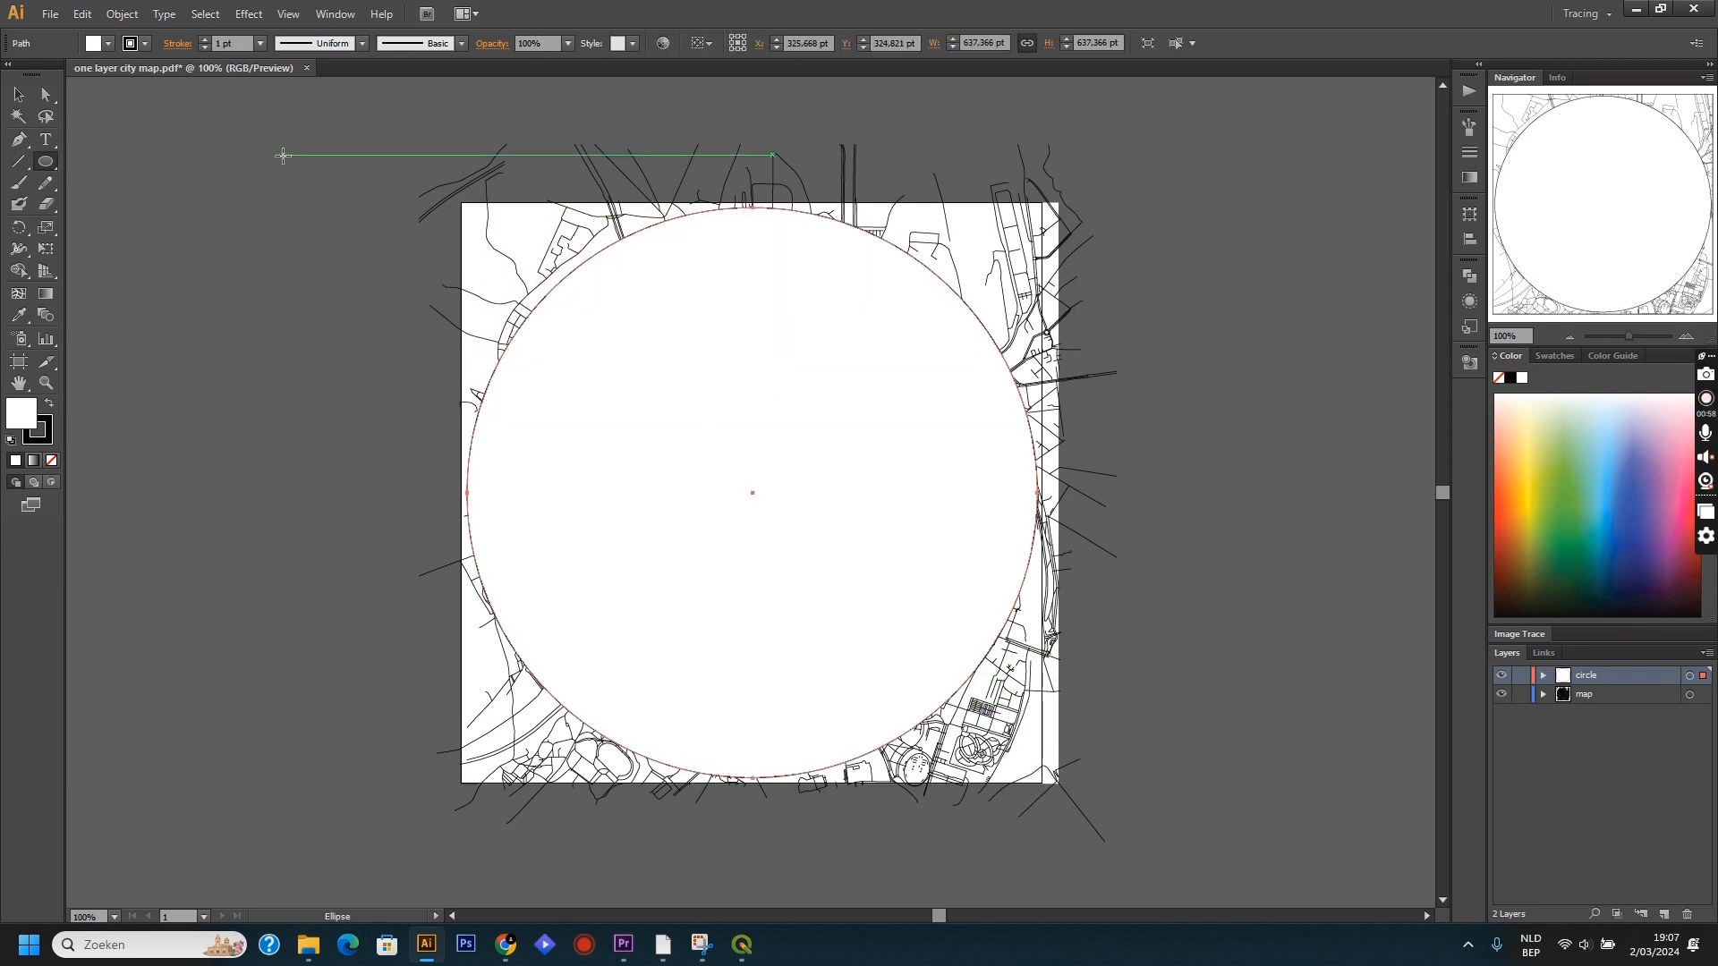
click(108, 46)
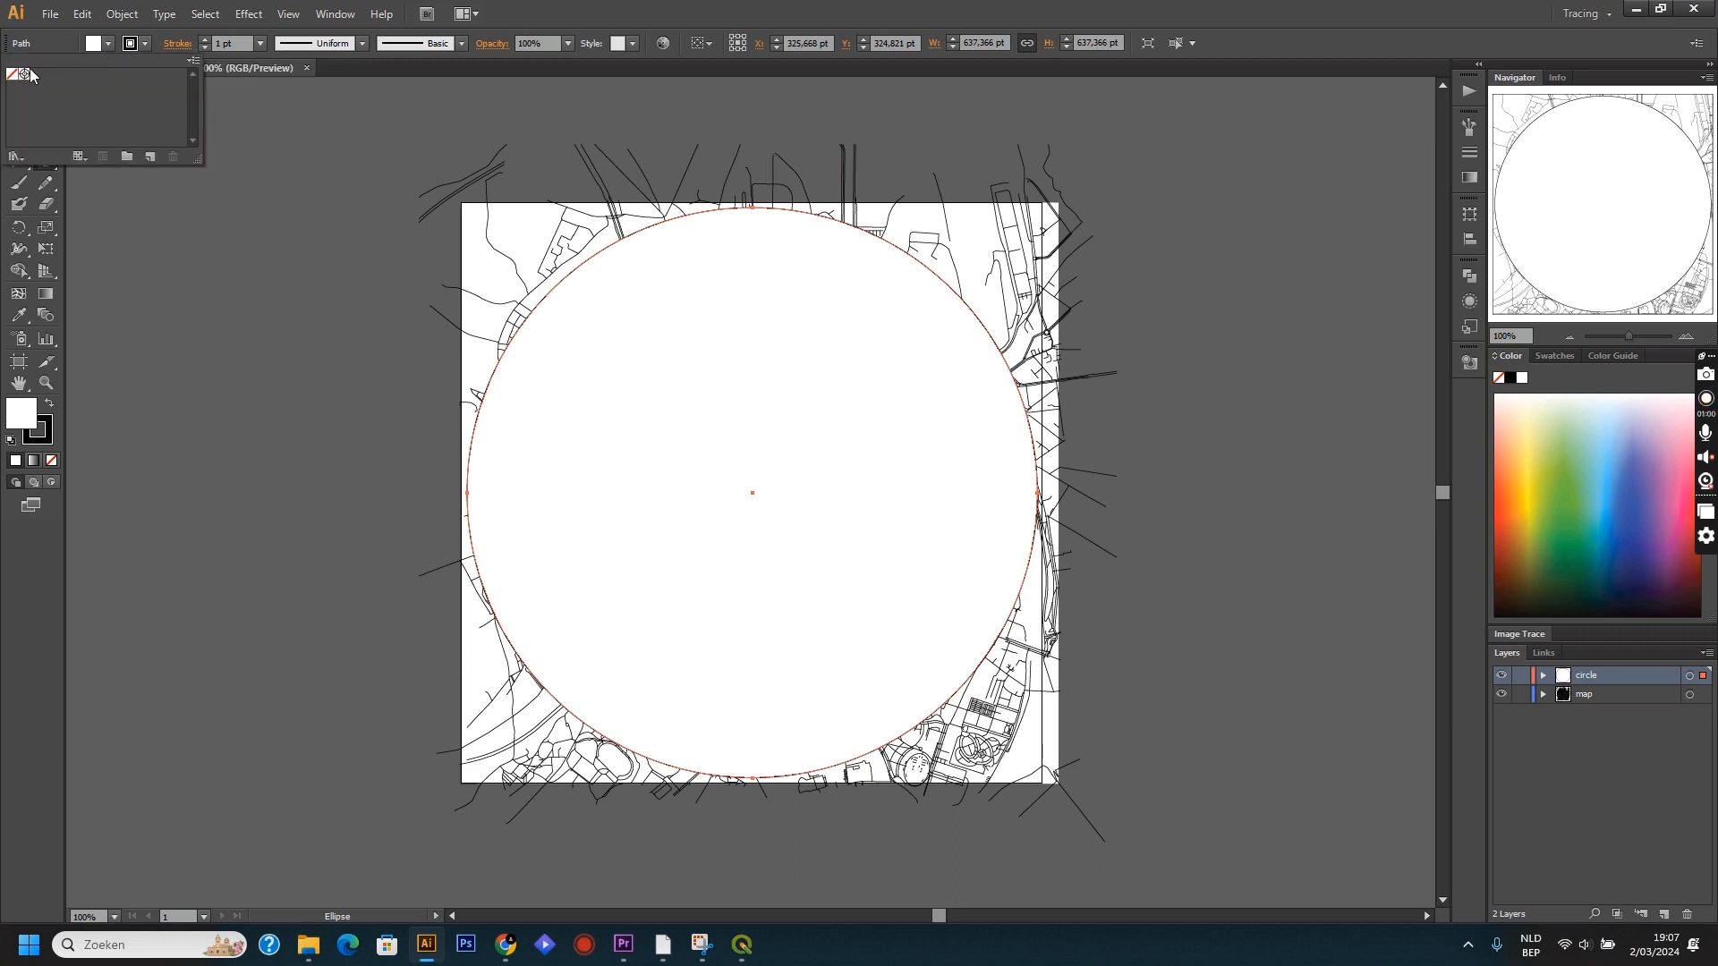
click(13, 78)
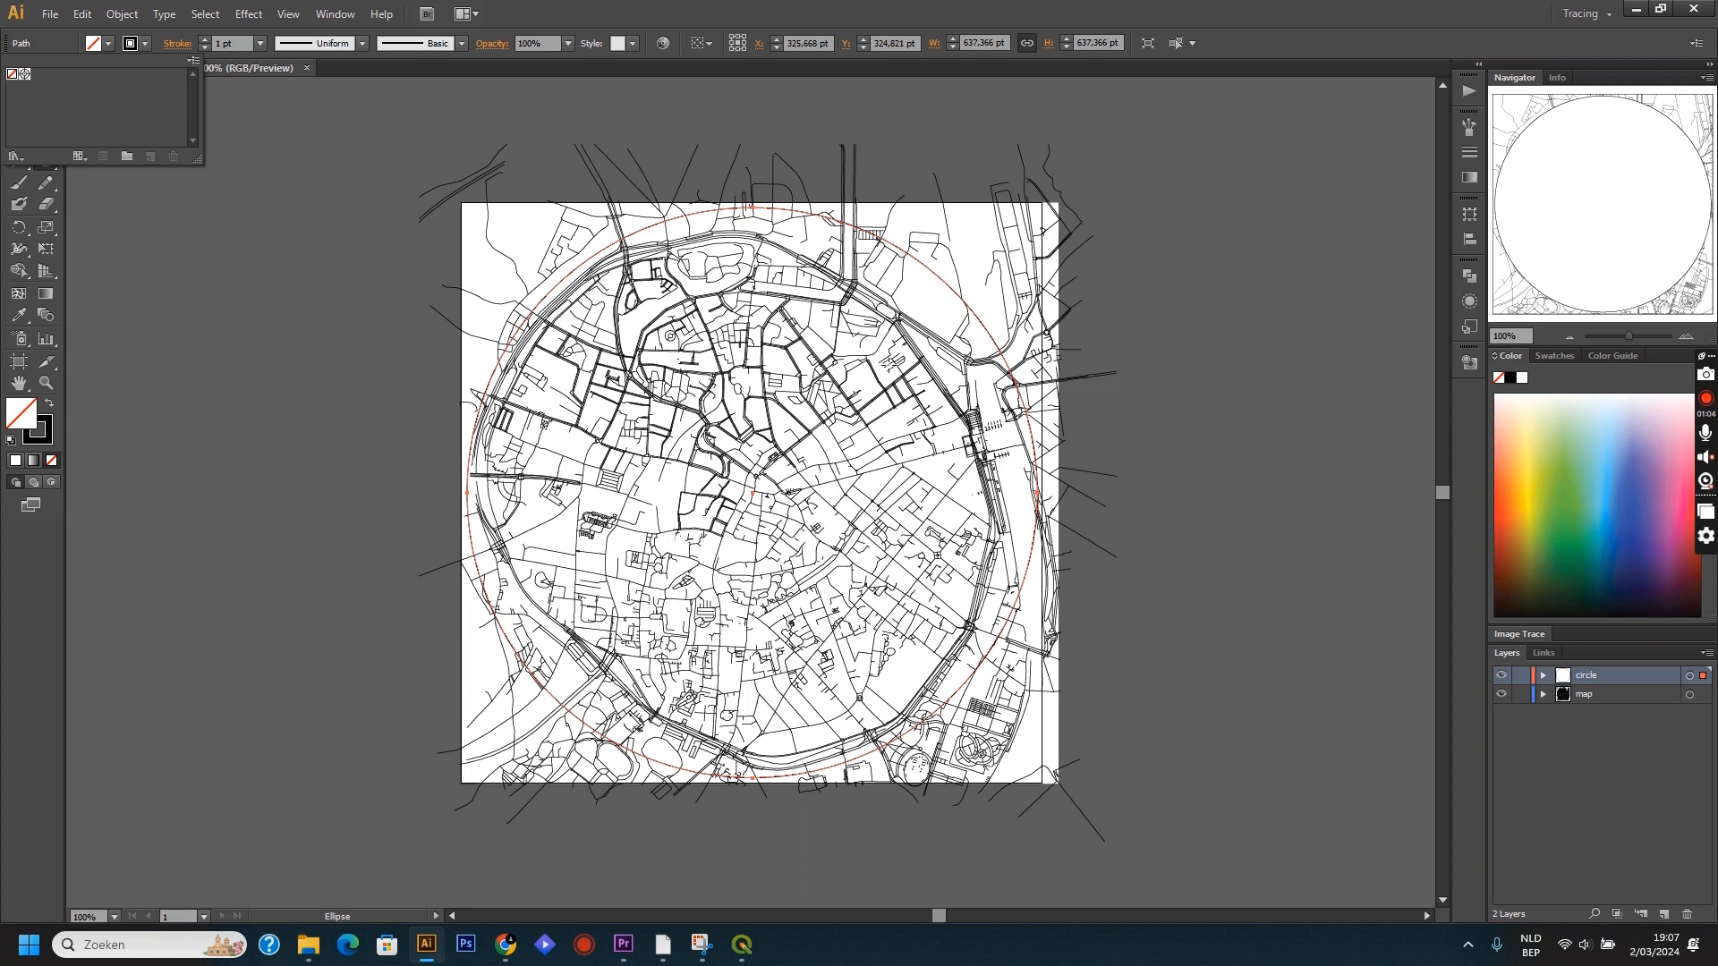
Give all artwork on the circle and map layers a black Registration stroke with a weight of 4 pt.
click(1687, 696)
click(1689, 697)
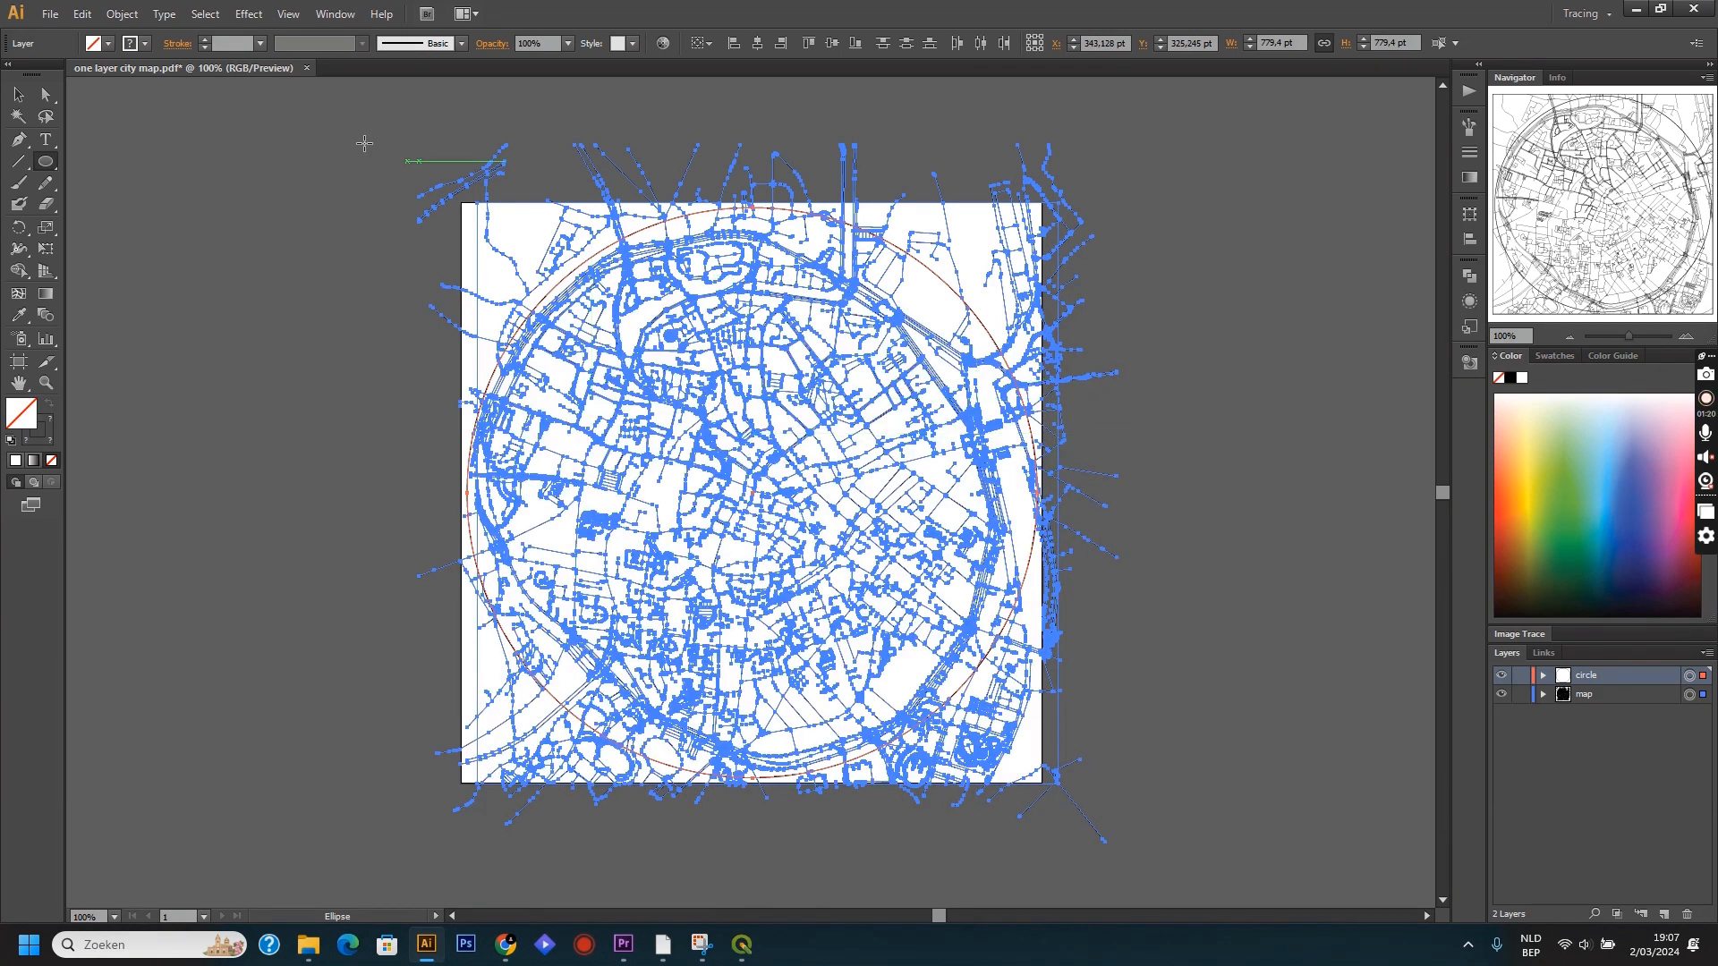
click(140, 49)
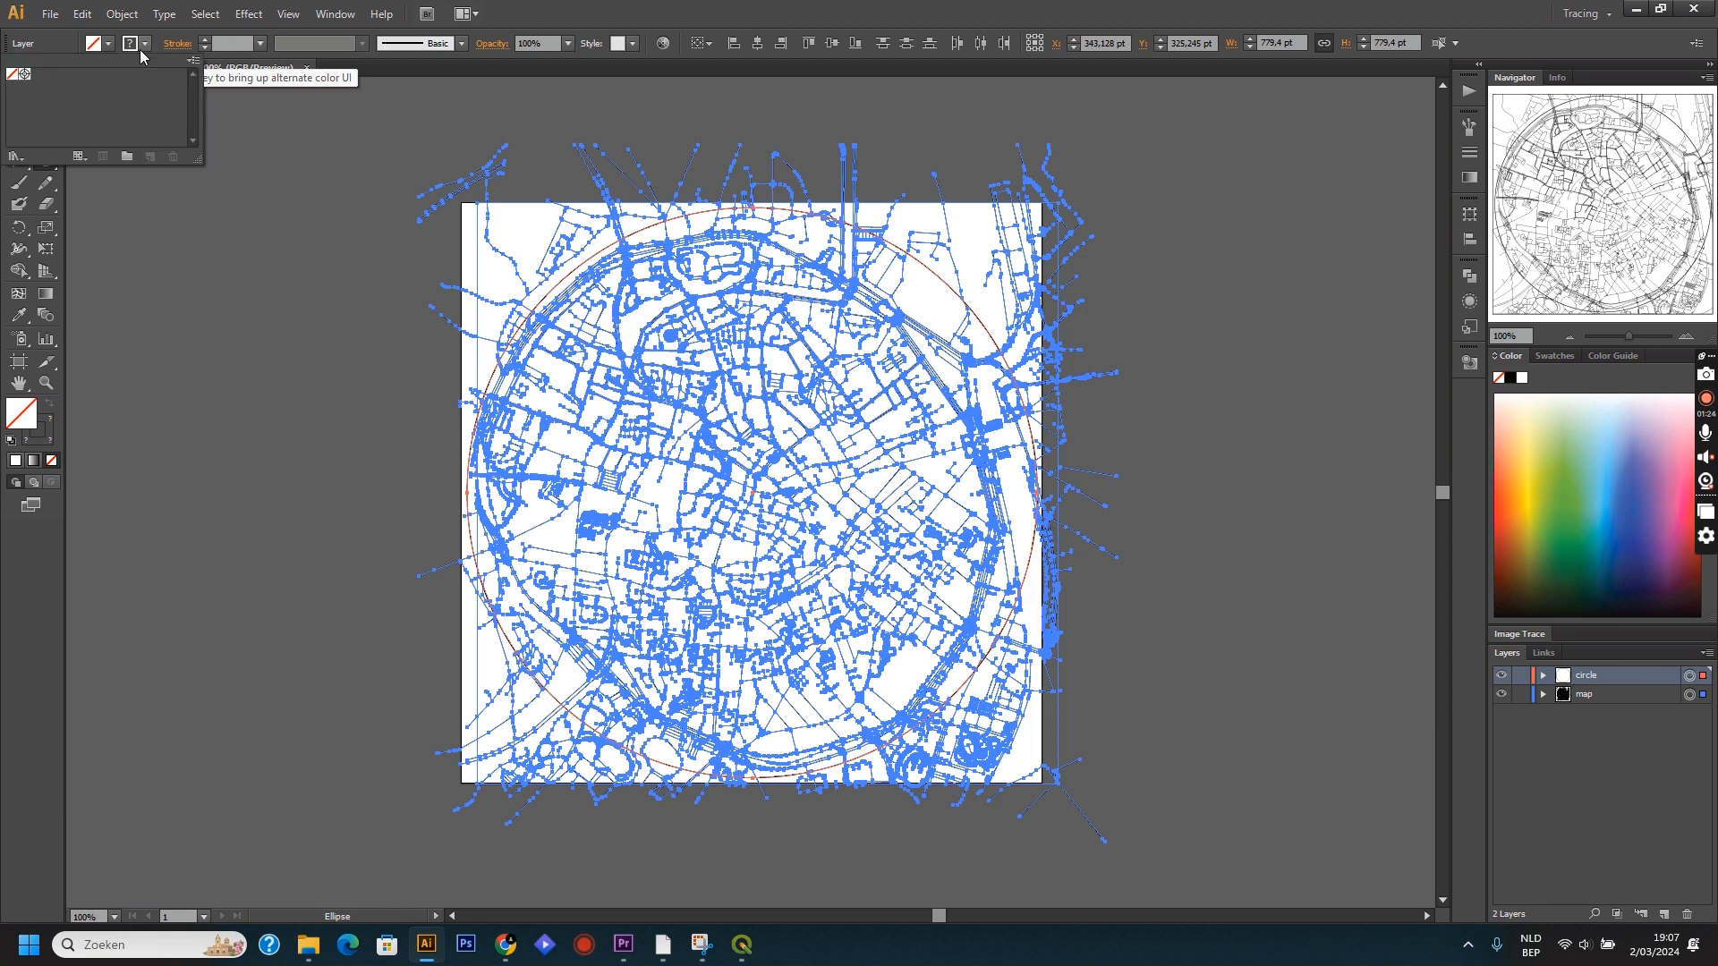
click(24, 74)
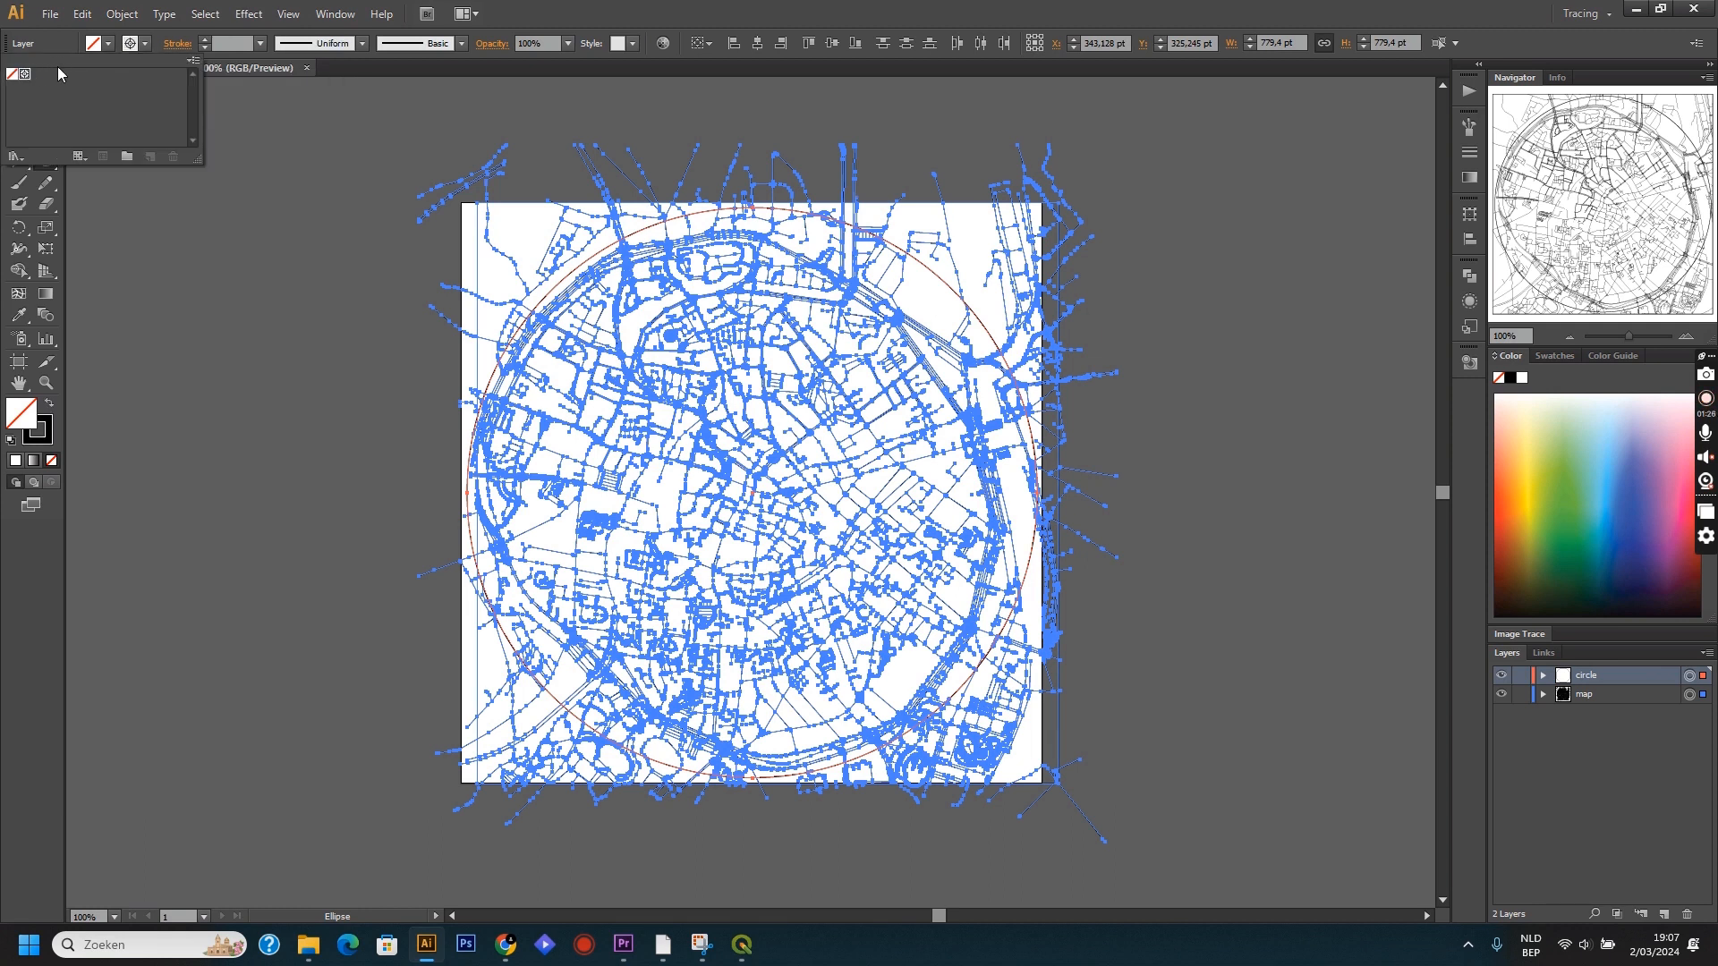
click(203, 39)
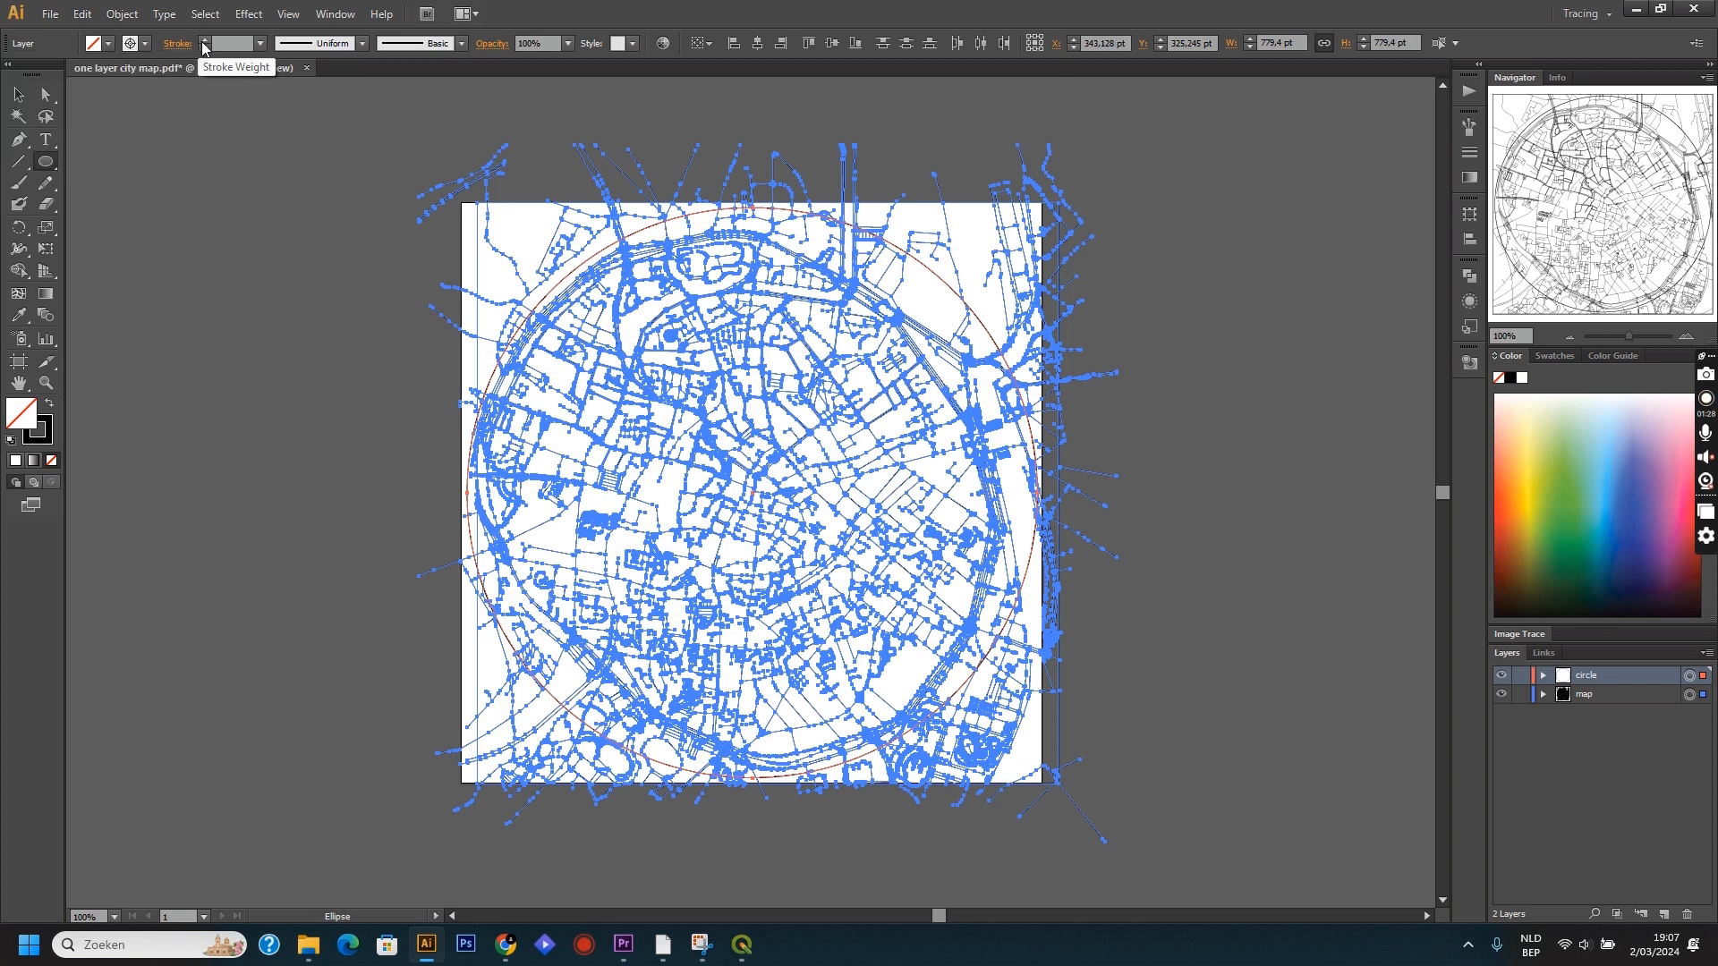
click(203, 40)
click(203, 39)
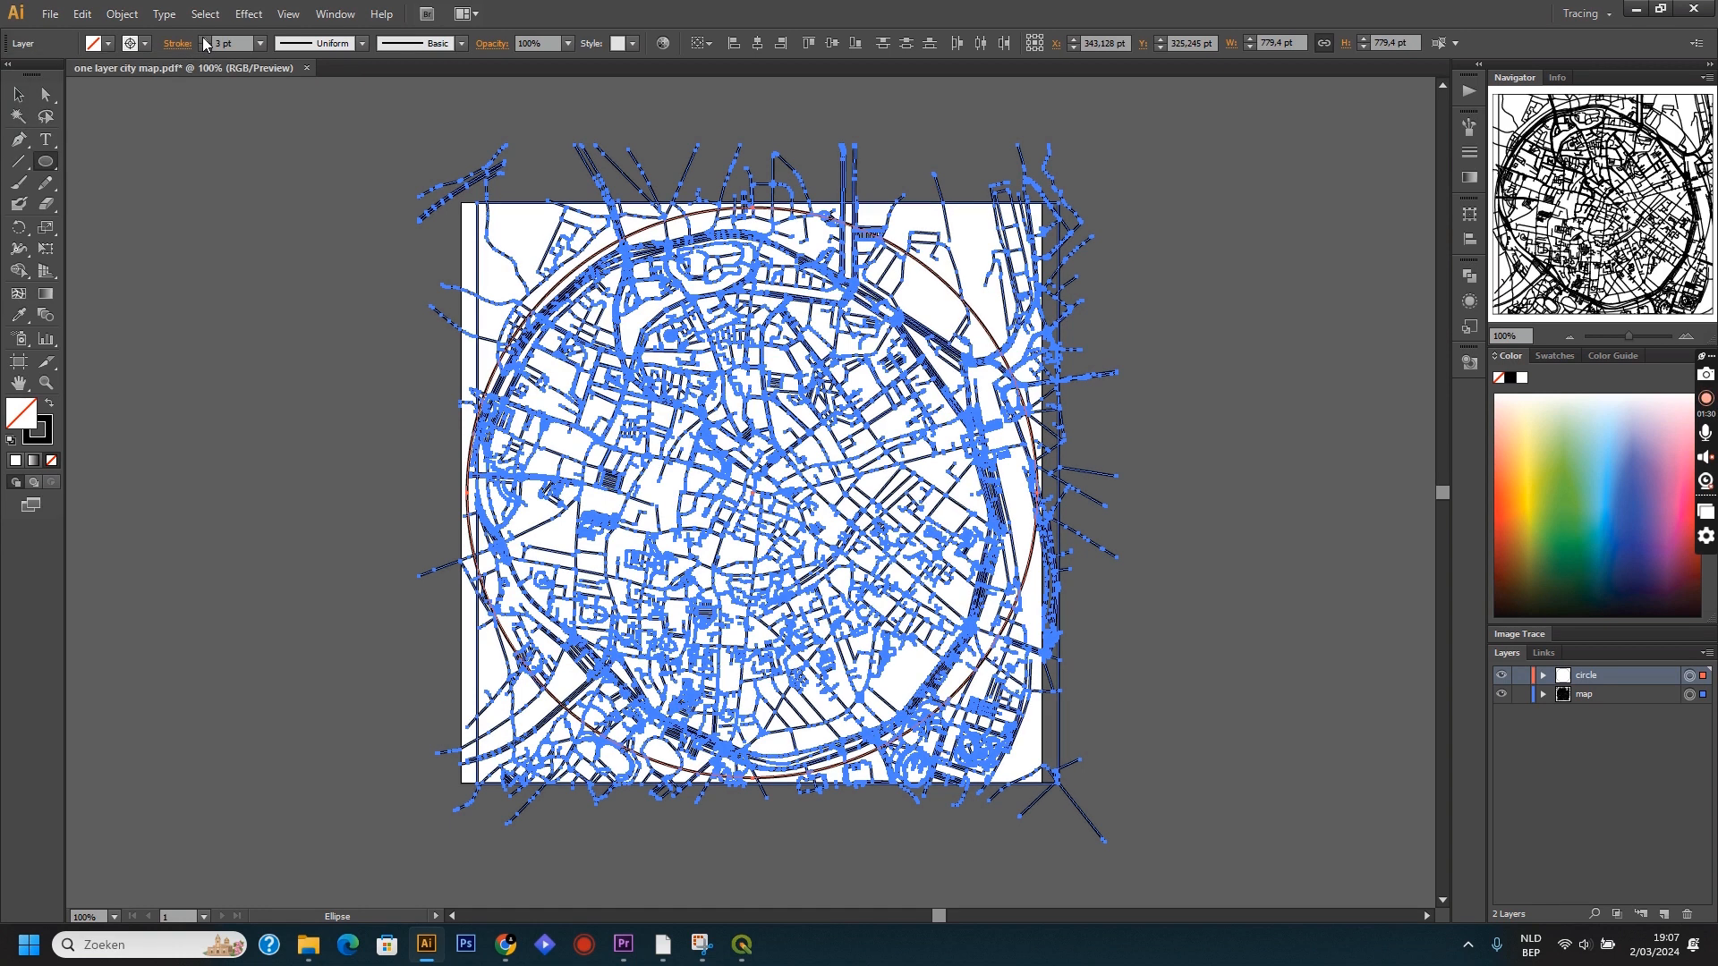
click(203, 39)
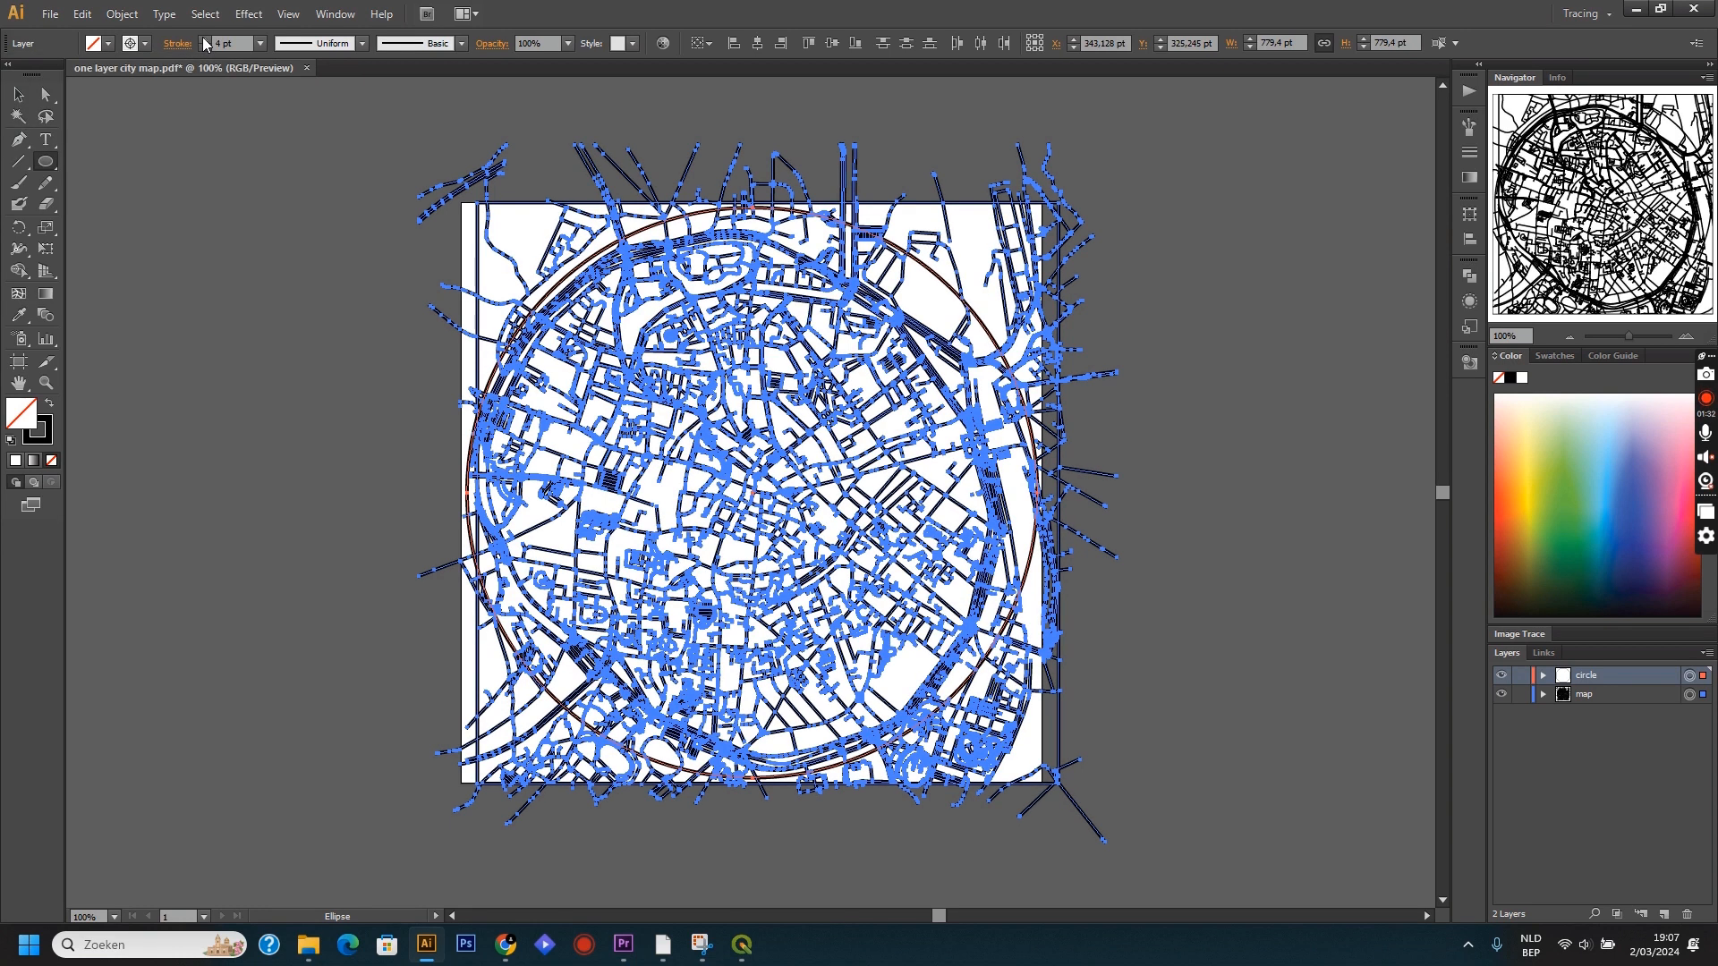
click(203, 39)
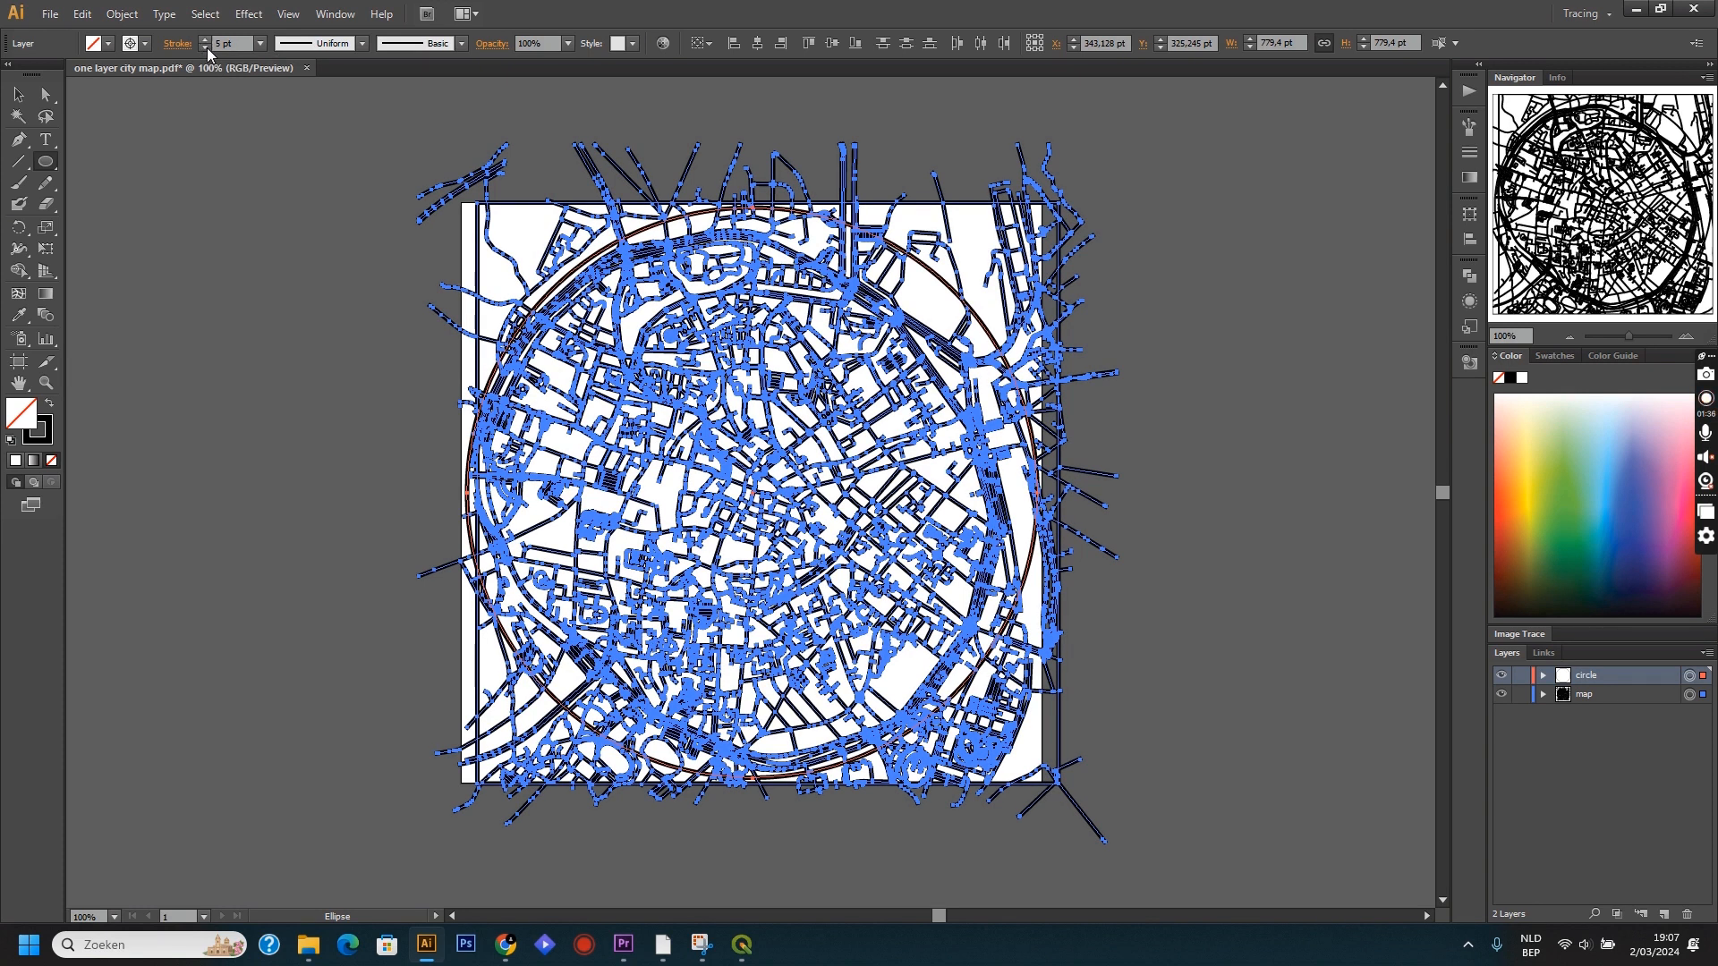
click(204, 48)
Deselect the artwork and delete the rectangular frame around the map.
click(51, 95)
click(301, 245)
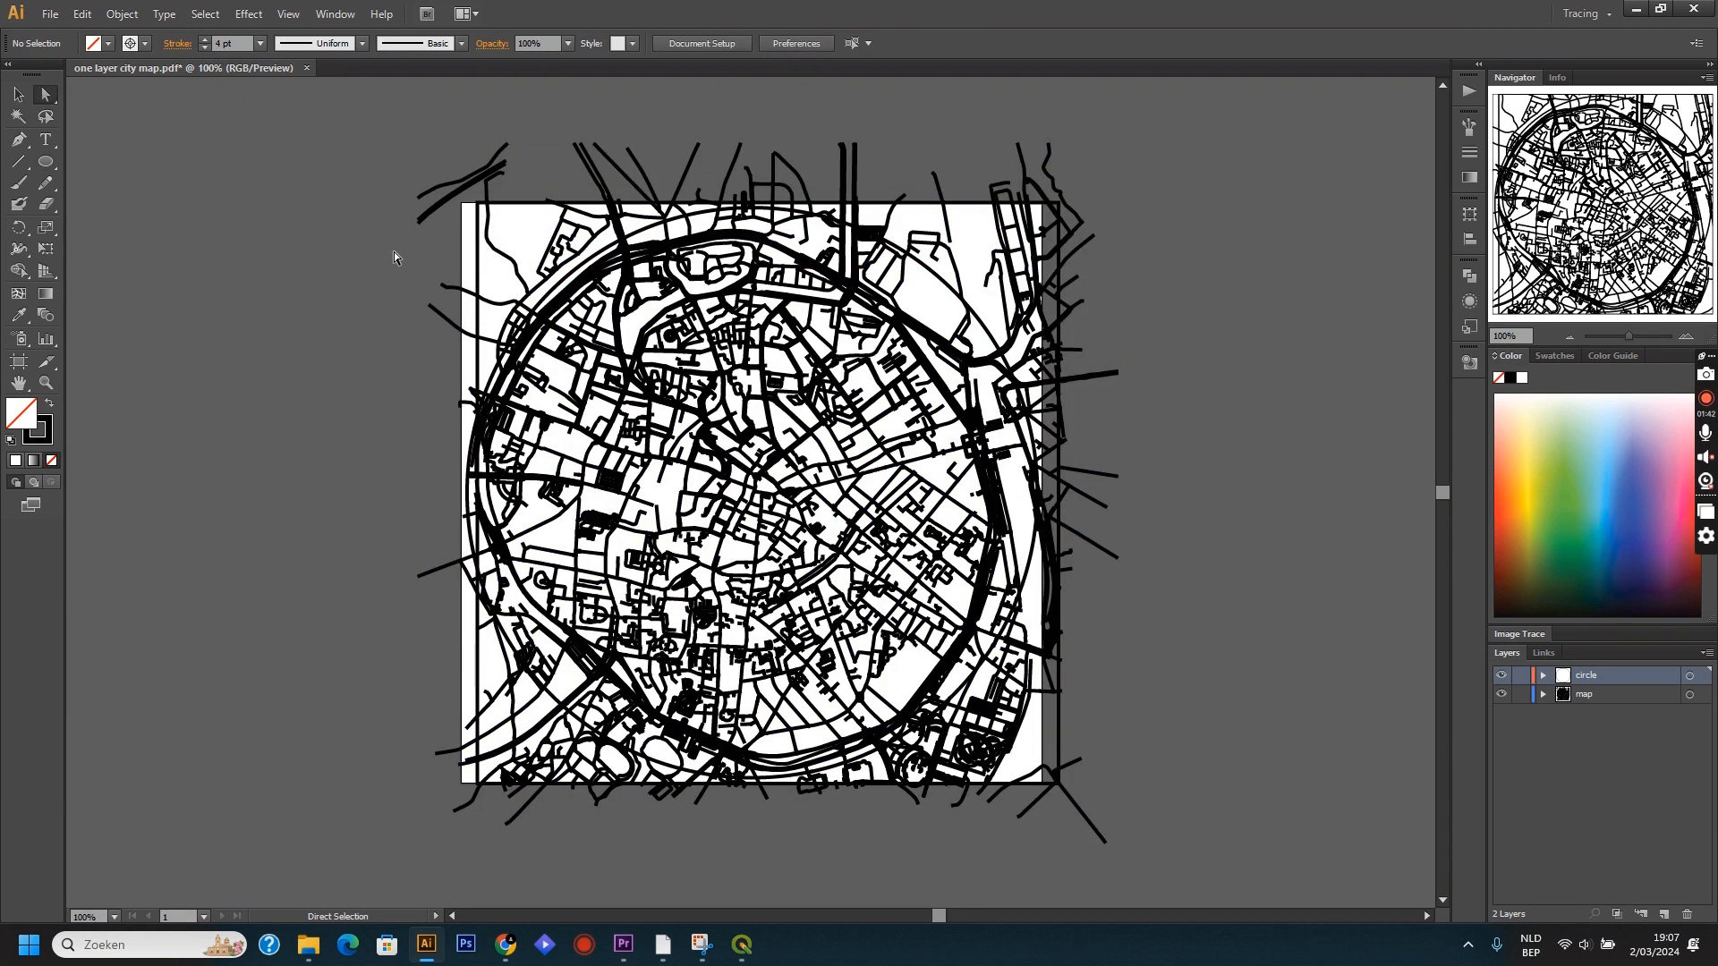
click(477, 205)
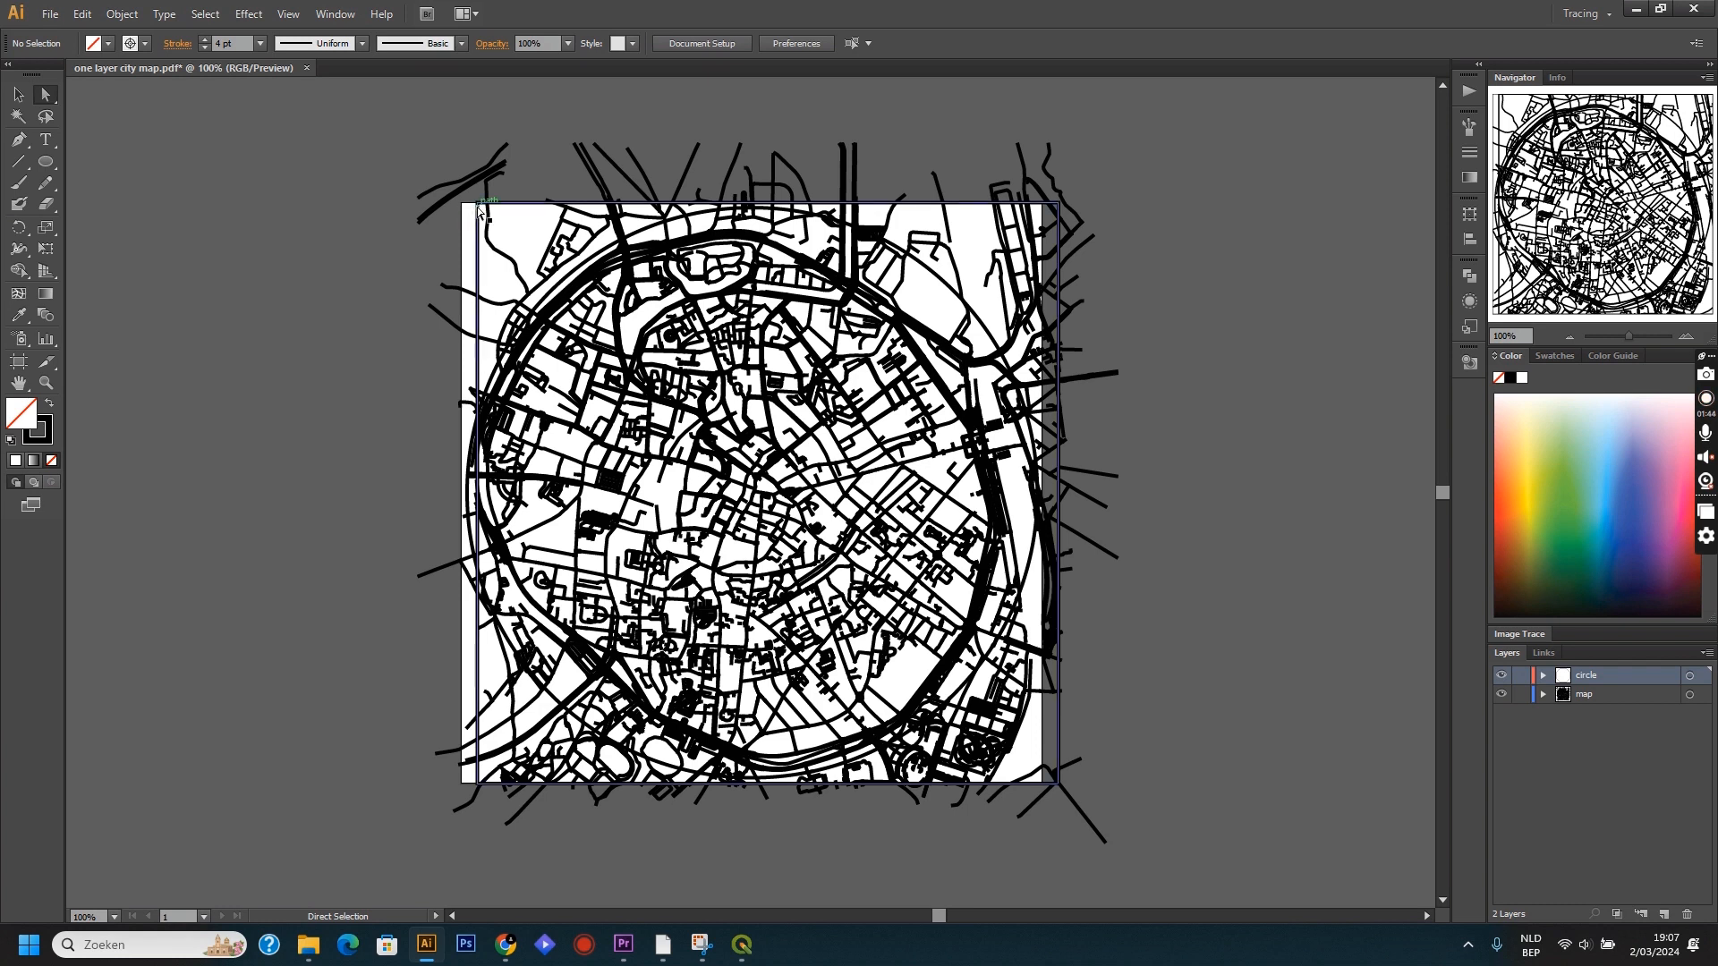
key(Delete)
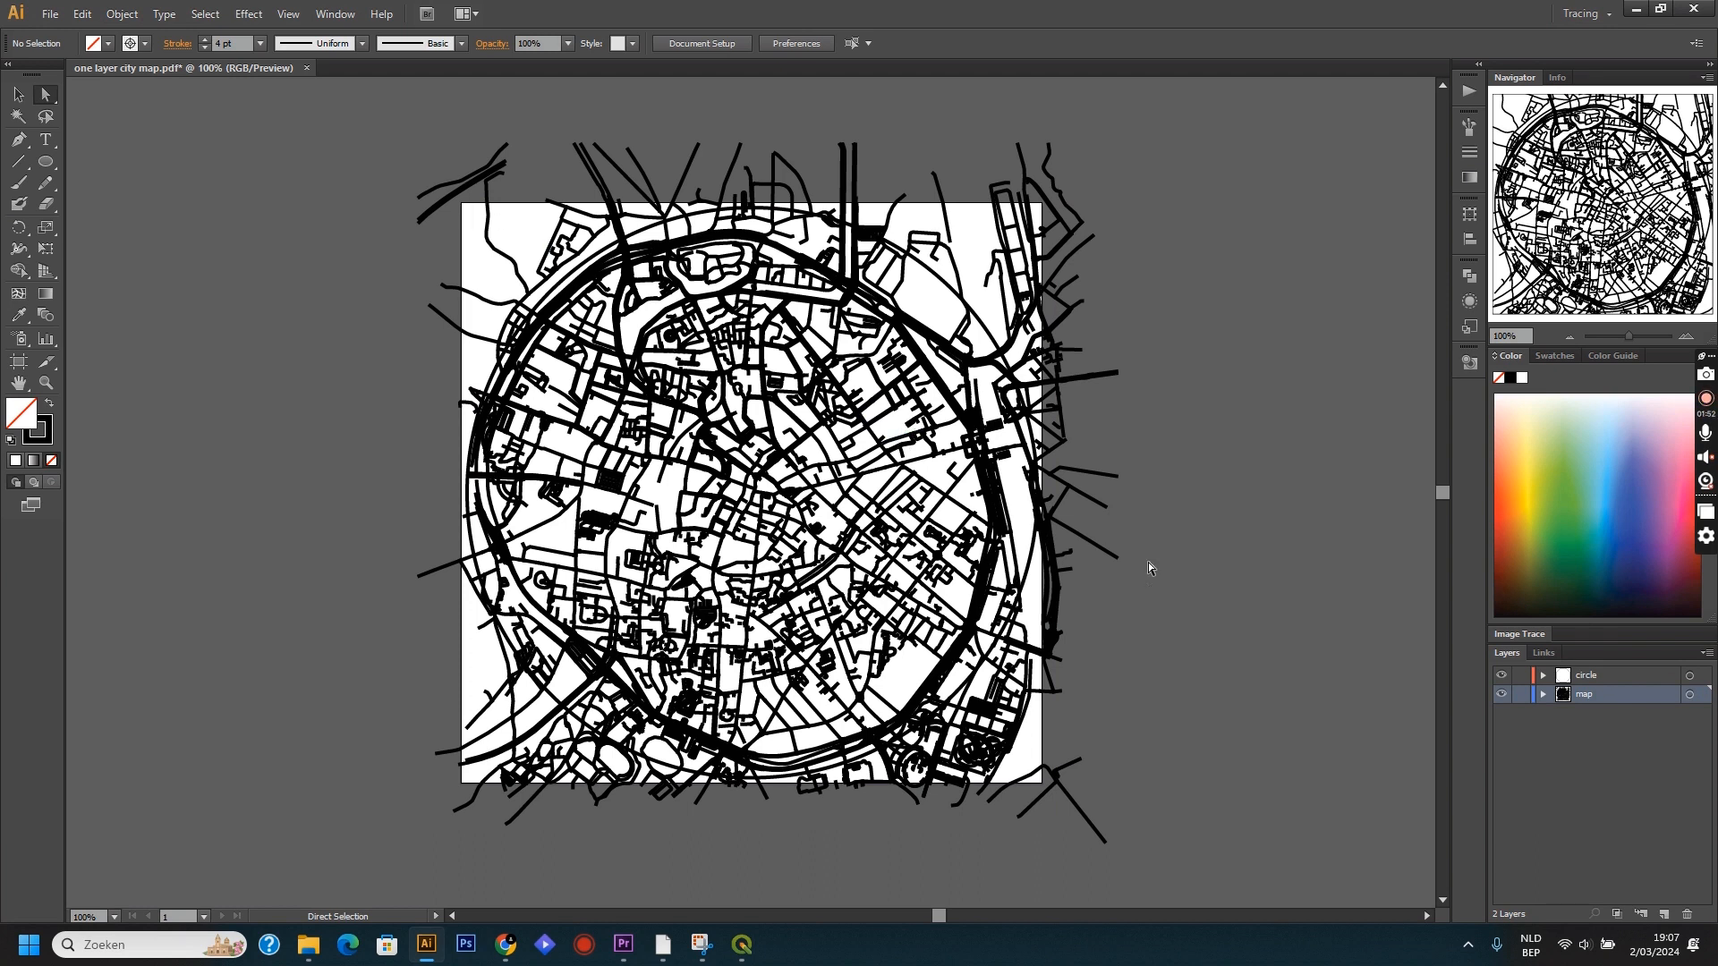
Select the artwork on both the map and circle layers and convert its strokes to outlines with Outline Stroke.
click(1690, 696)
shift+click(1690, 679)
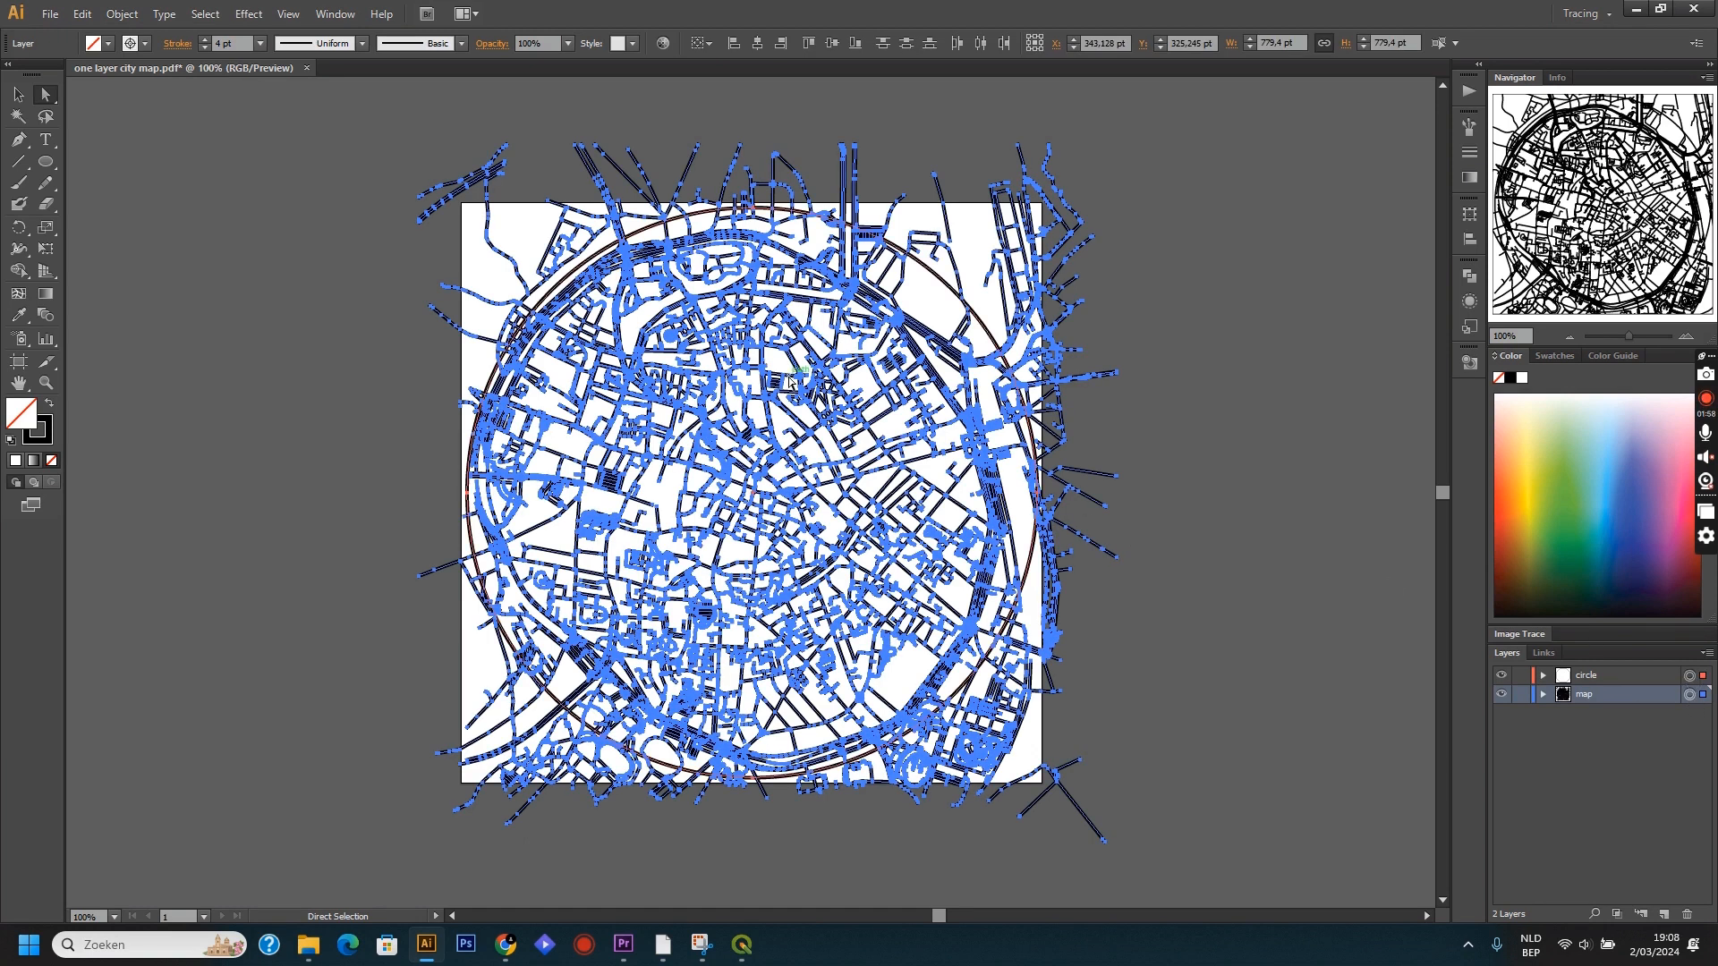
click(123, 14)
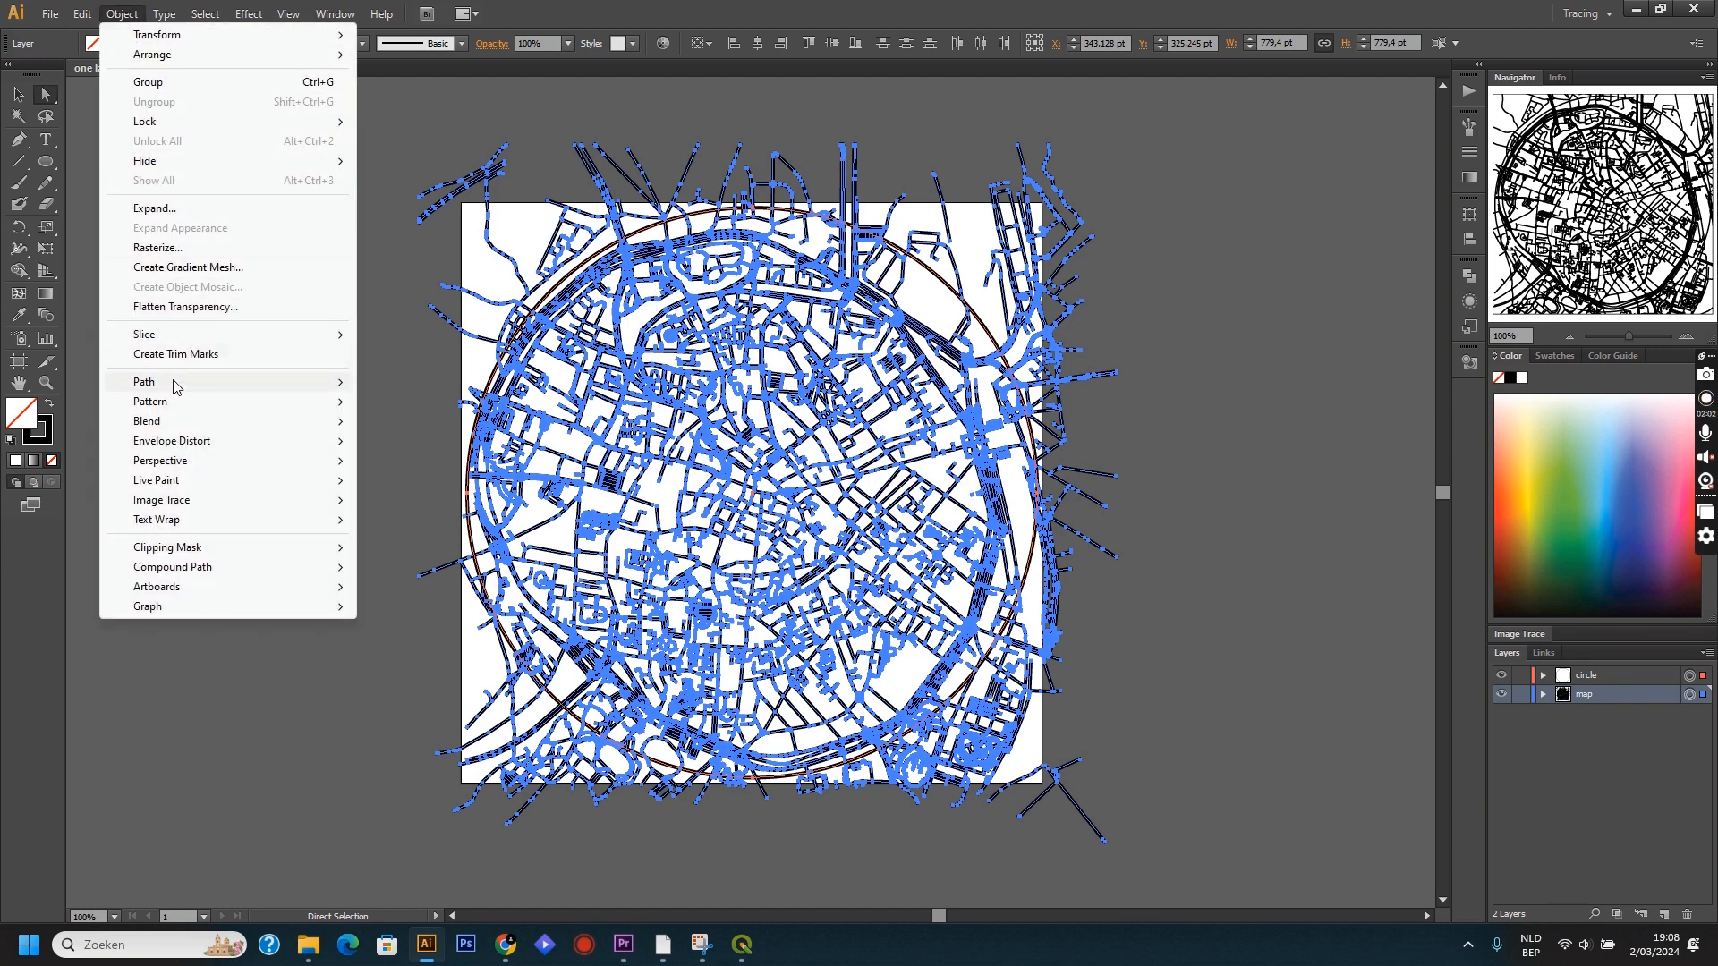
mouse_move(174, 385)
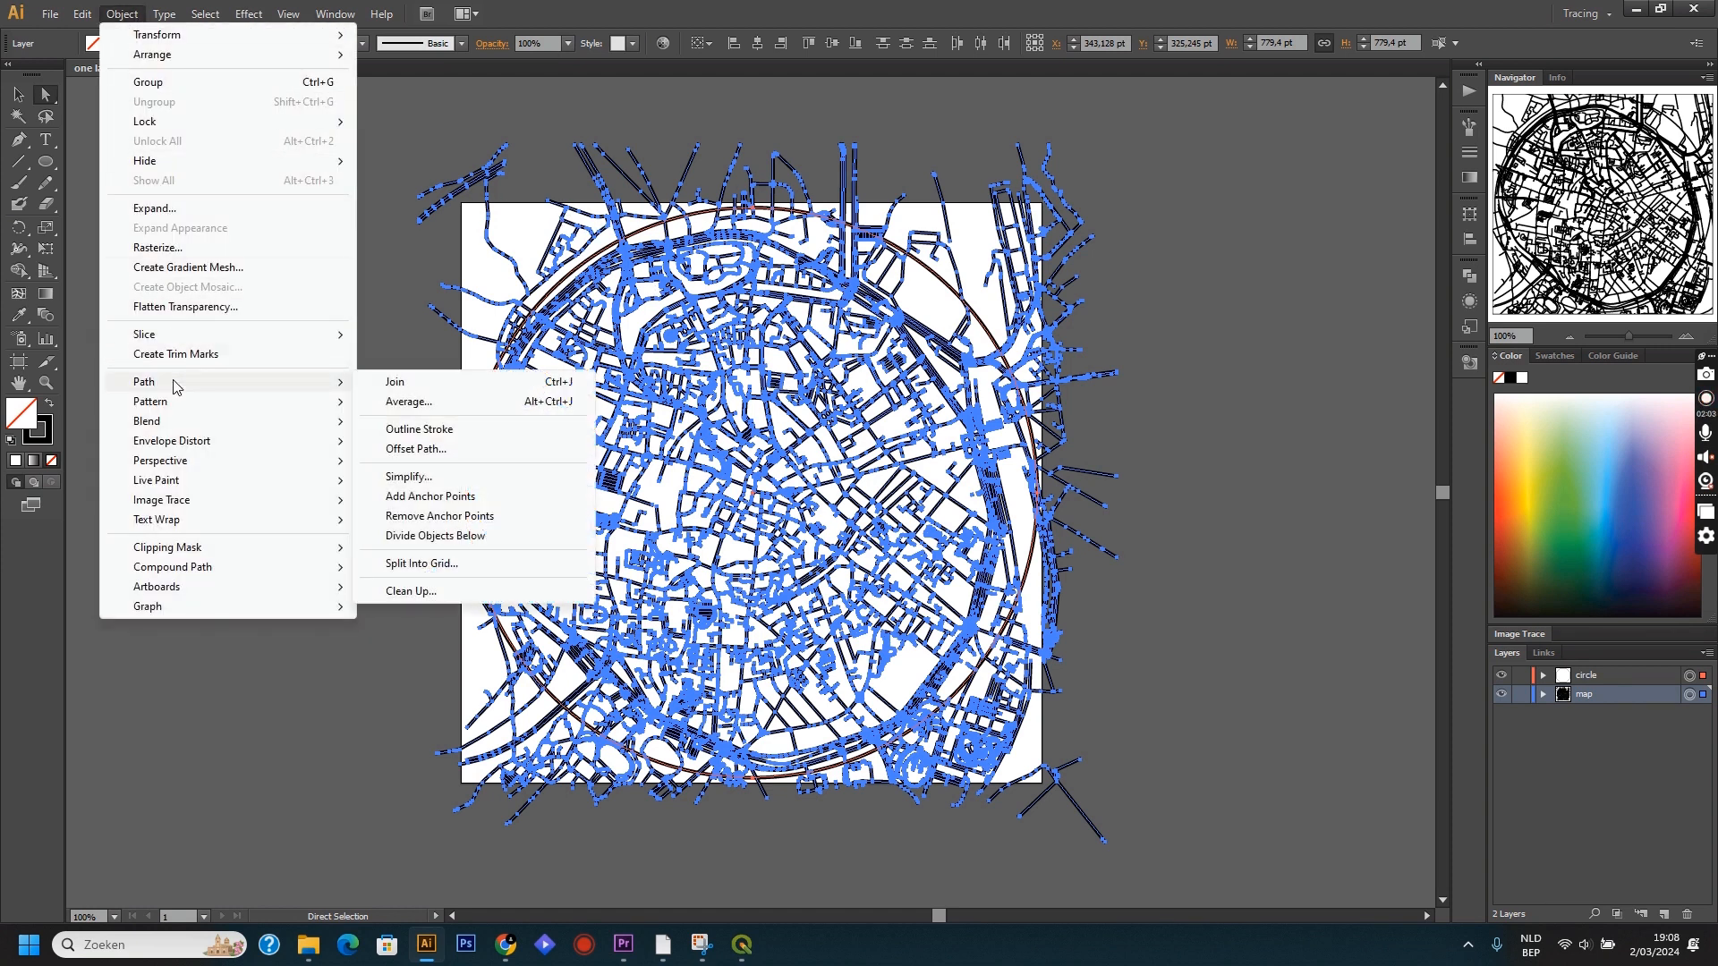
click(408, 430)
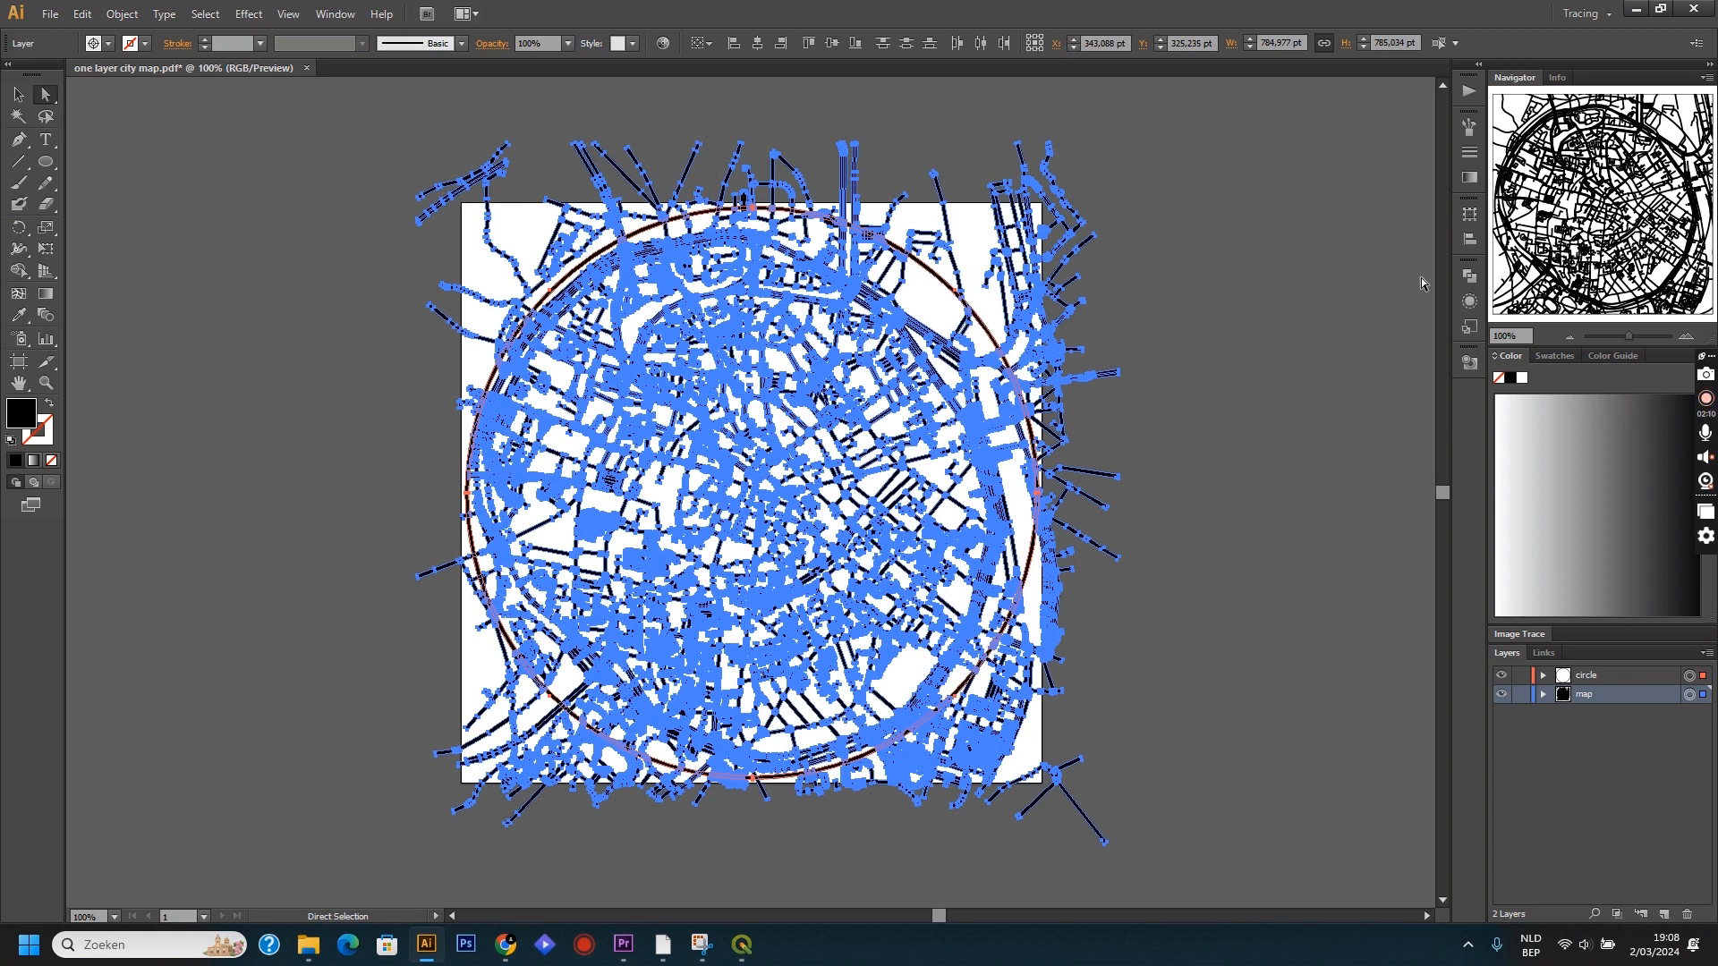
Merge the outlined circle and map artwork into a single shape with the Pathfinder Unite operation.
click(1468, 278)
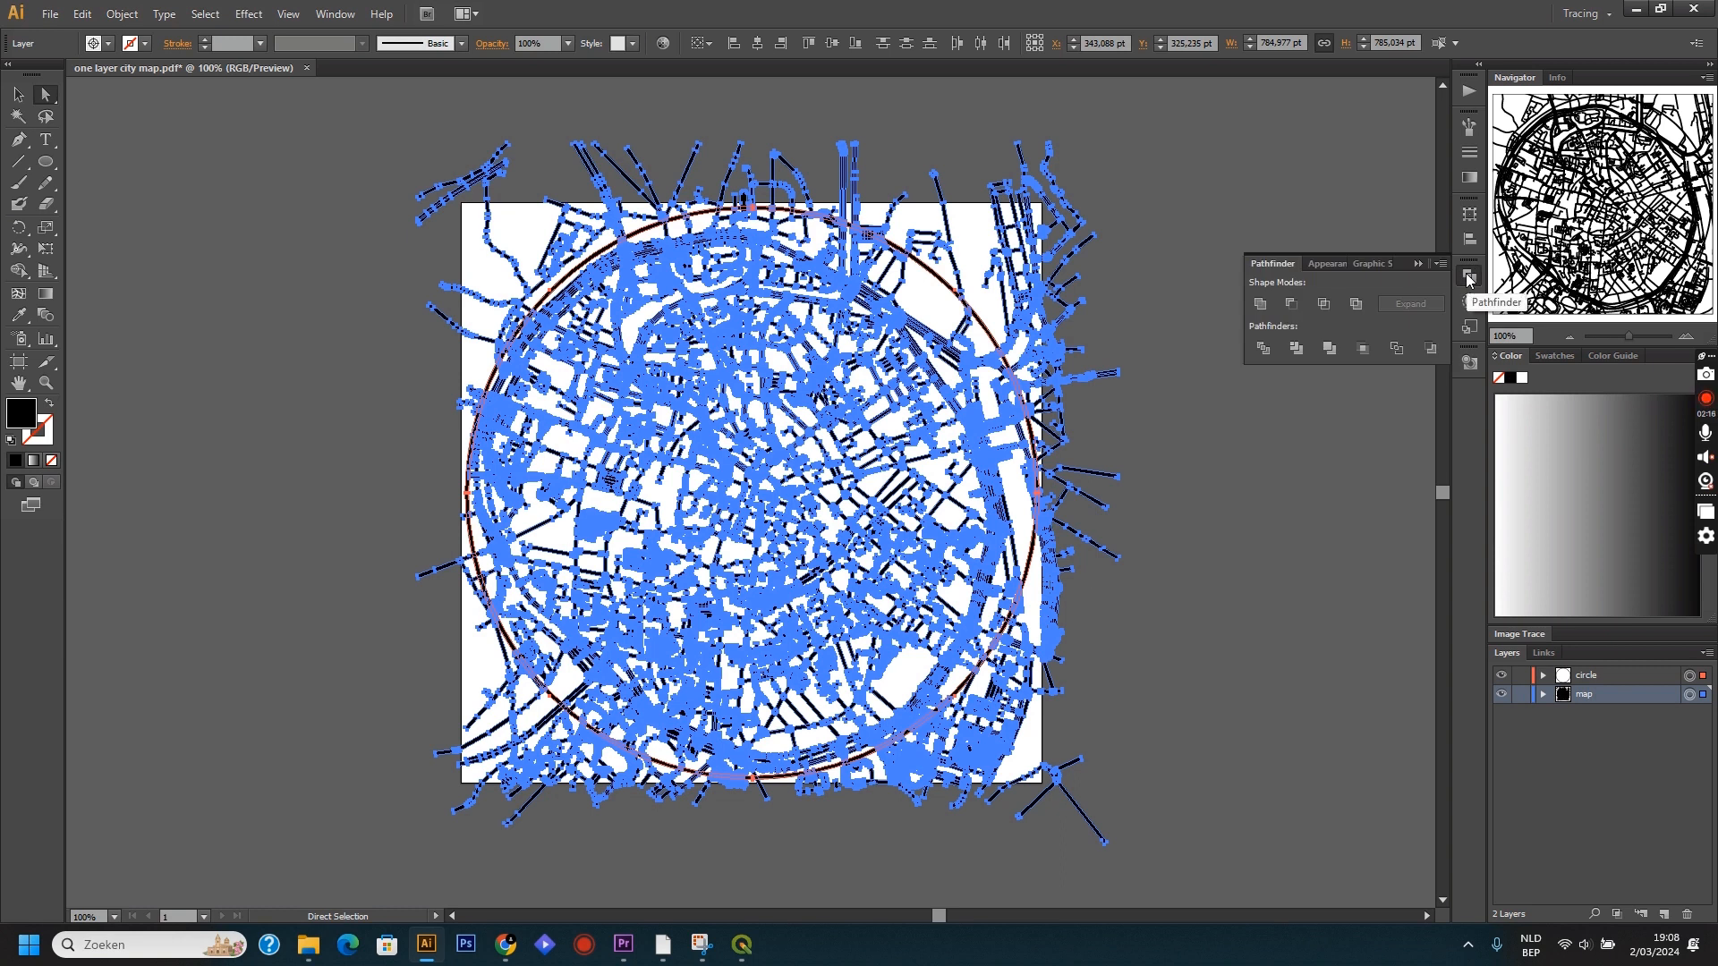
click(335, 14)
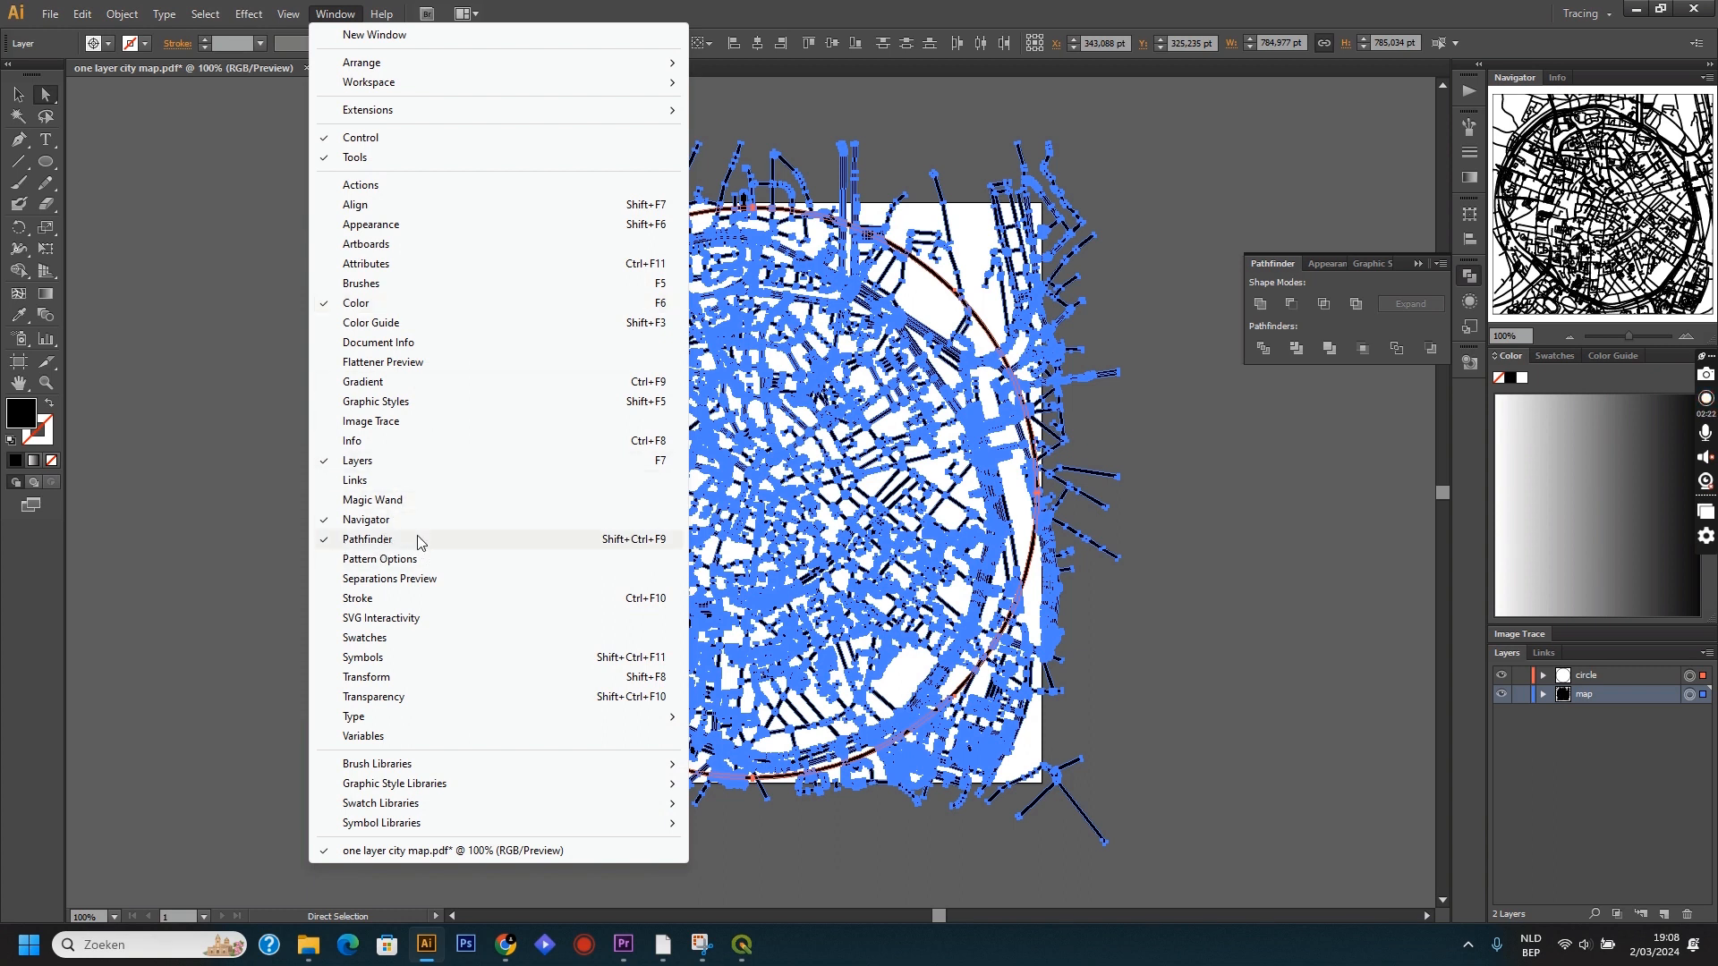
click(1209, 393)
click(1209, 394)
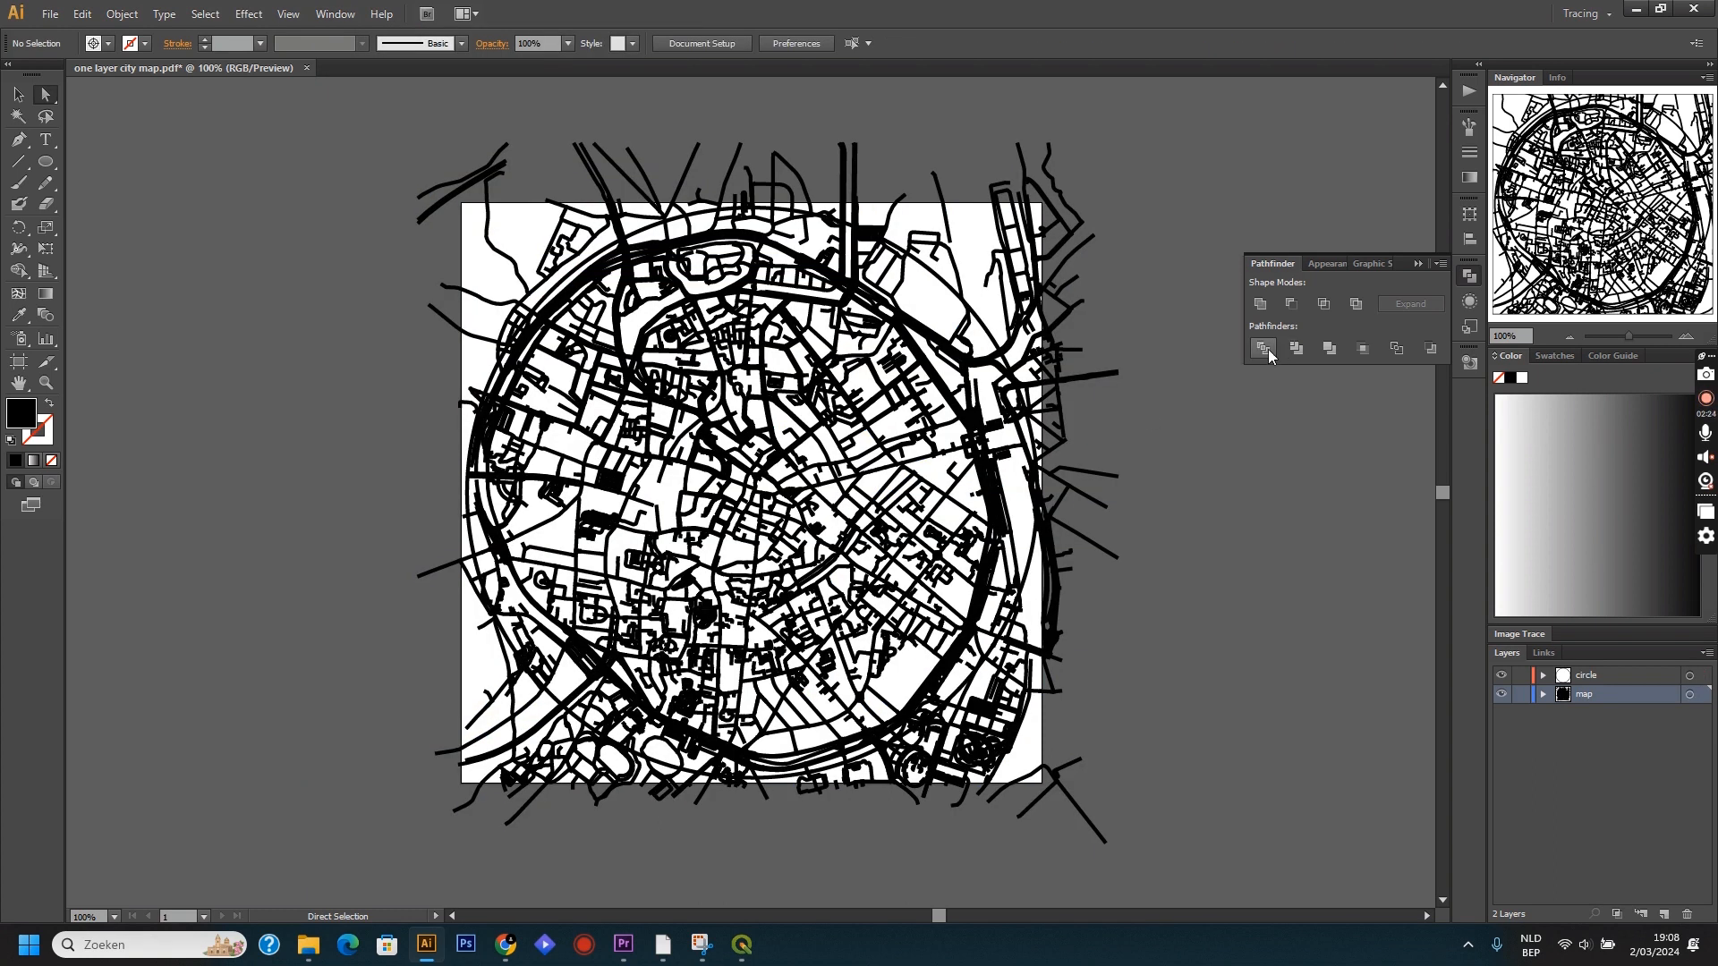
click(1689, 695)
shift+click(1689, 678)
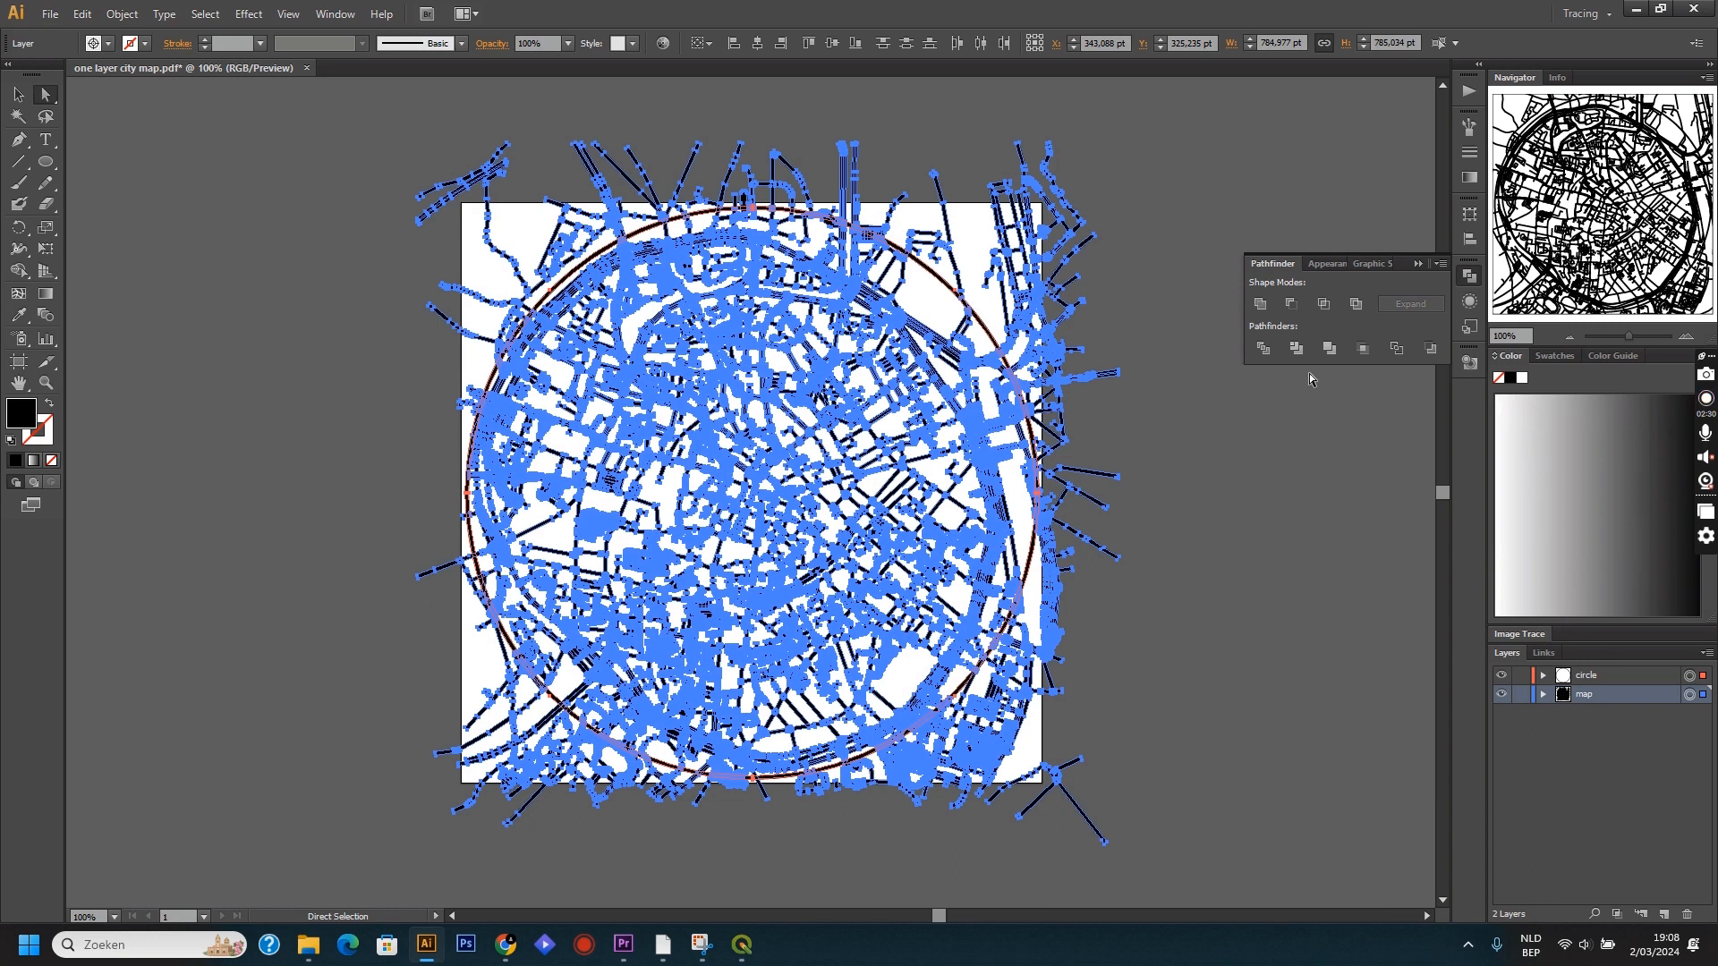
click(1256, 311)
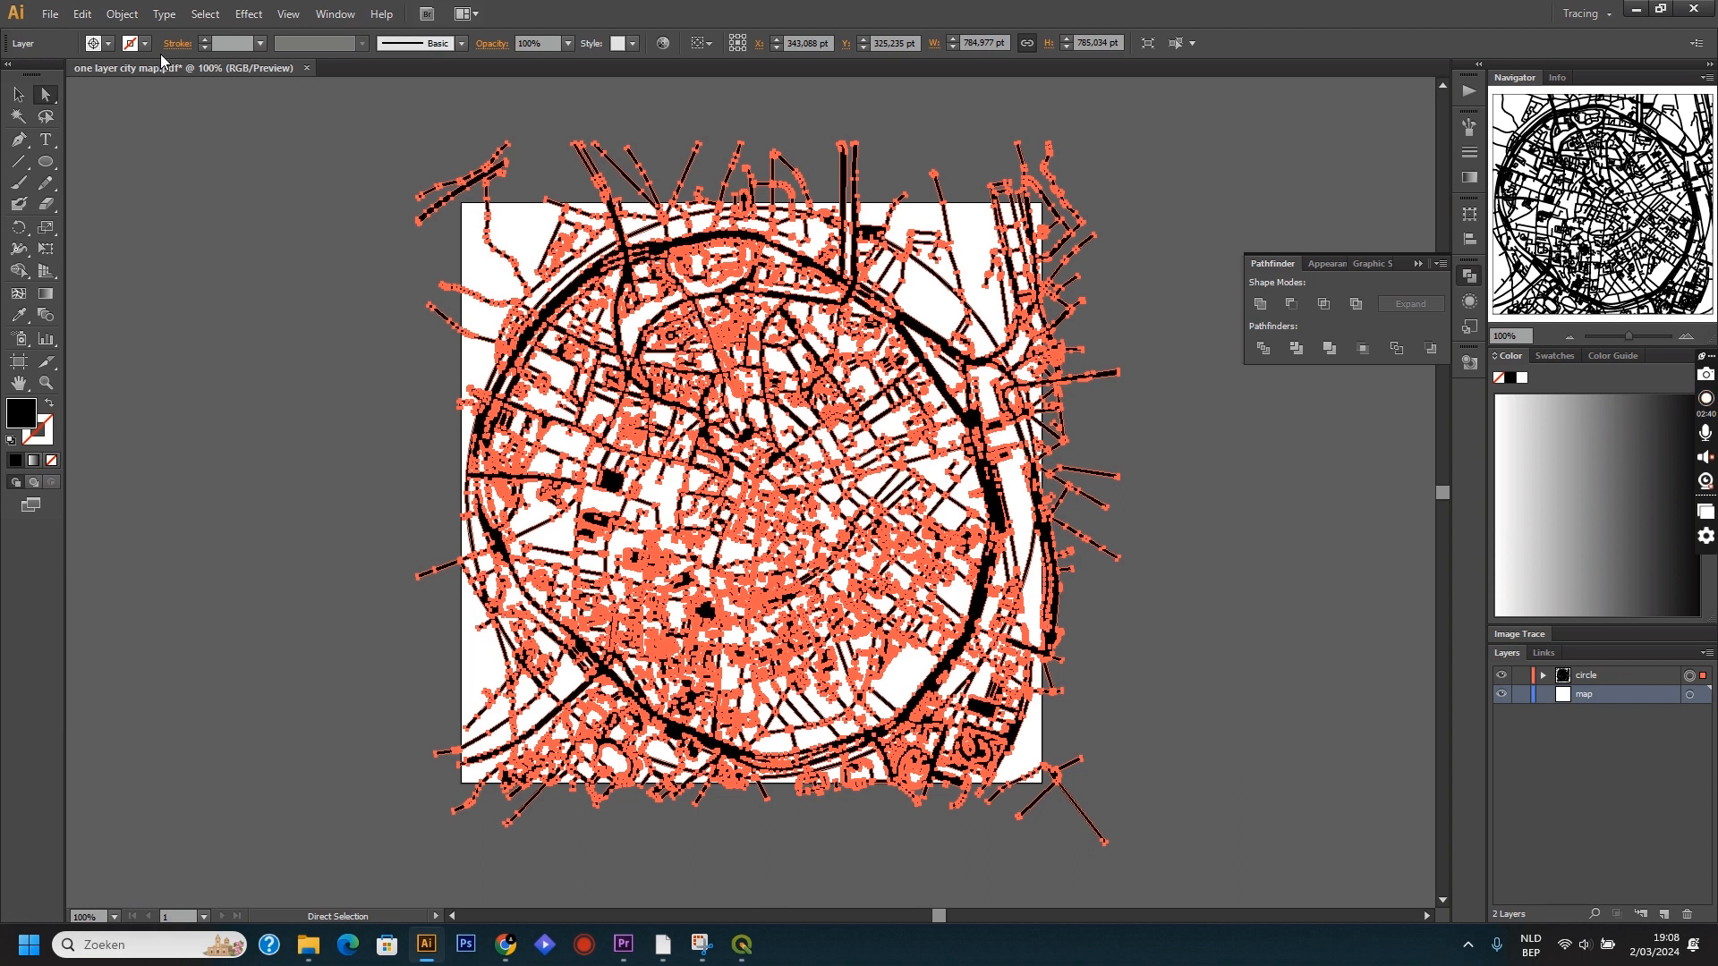
Remove the fill from the united artwork, give it a 1 pt Registration stroke, and deselect it.
click(109, 44)
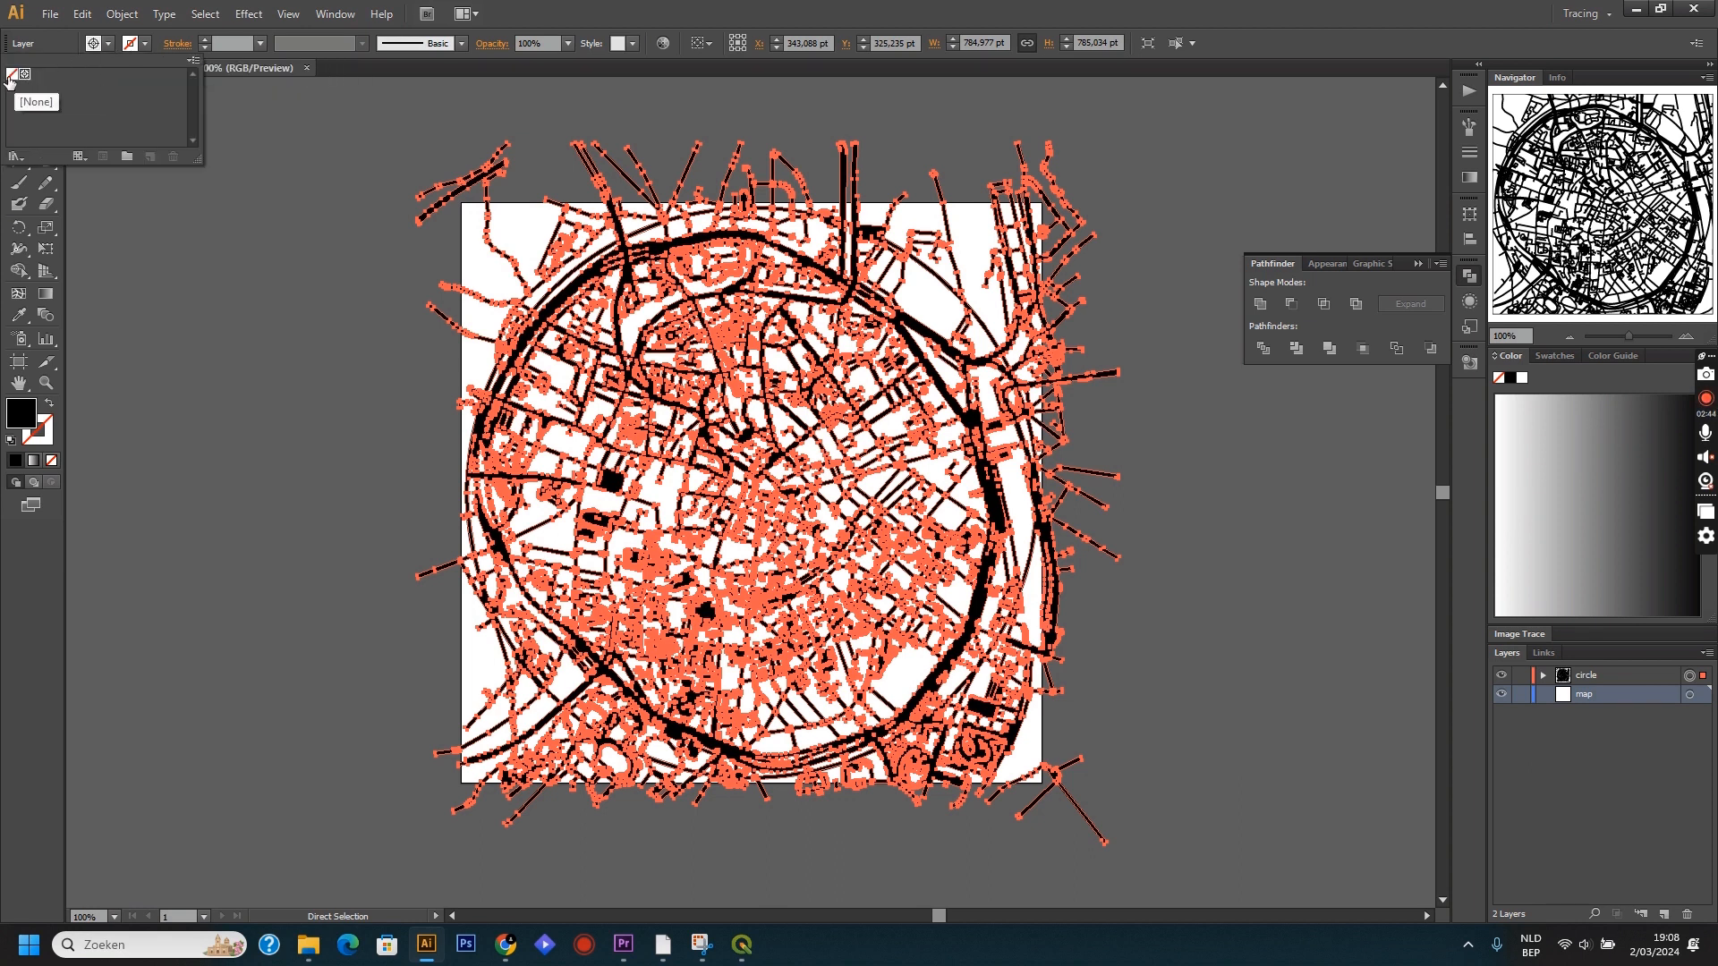
click(11, 76)
click(146, 44)
click(25, 75)
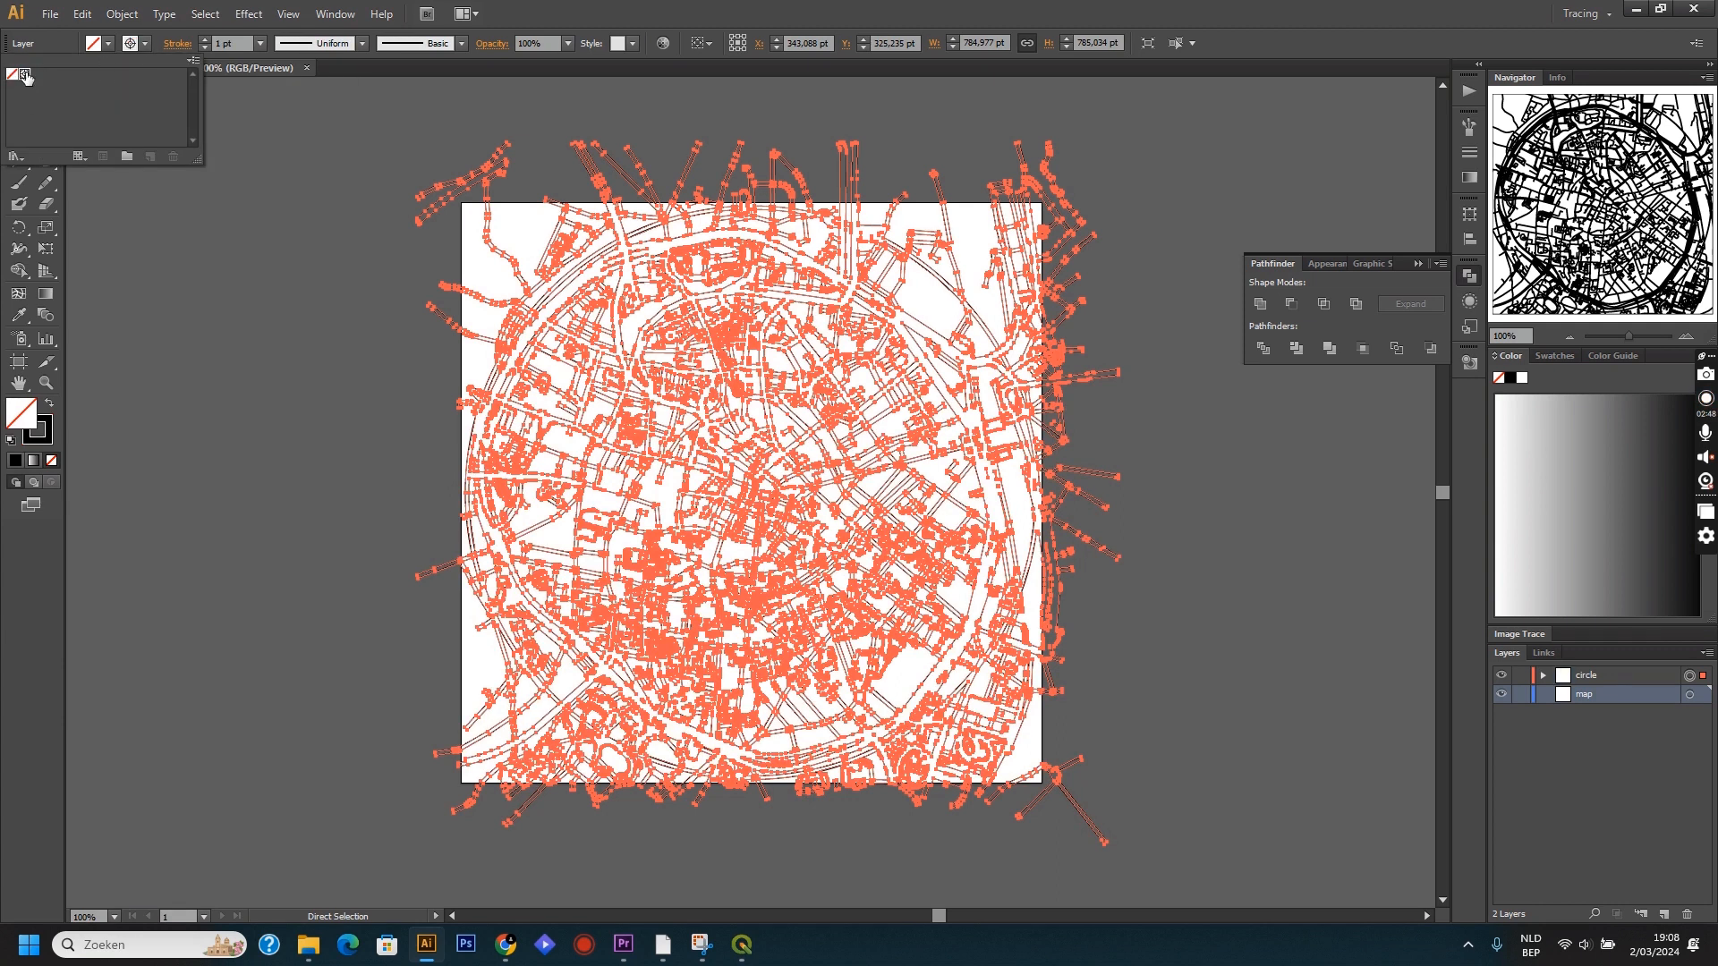
click(215, 199)
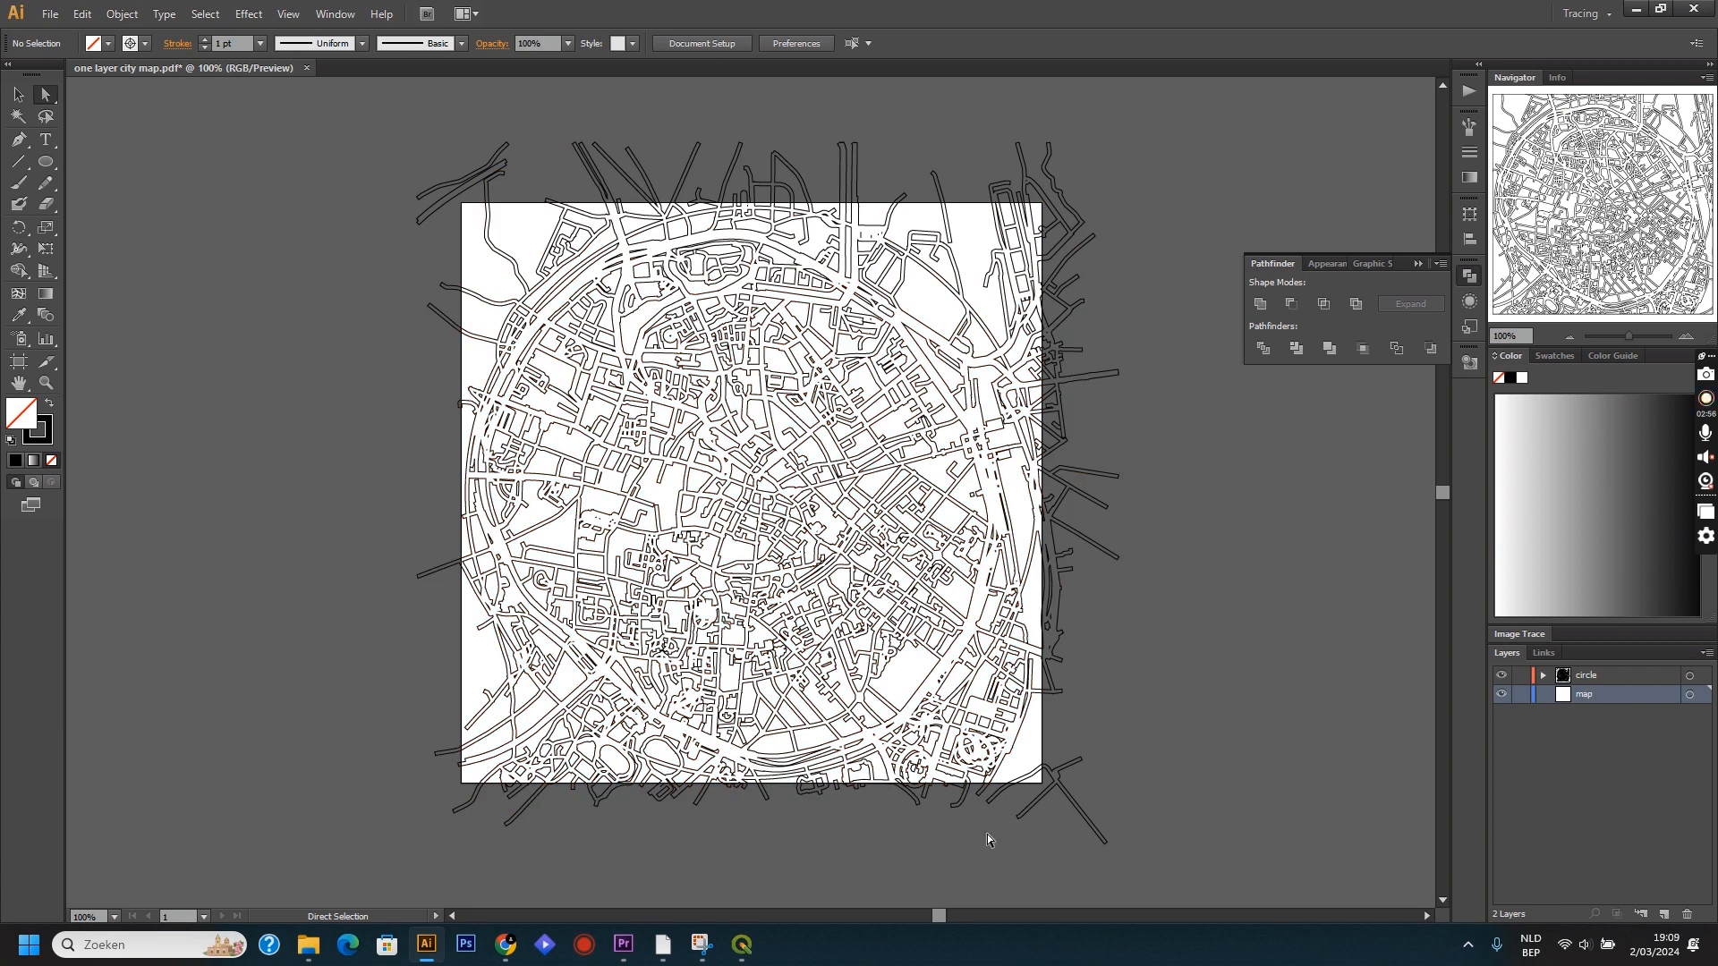
Delete the street outlines outside the circle along the map's bottom edge, upper-left corner and top edge.
drag(1168, 867, 464, 780)
key(Delete)
drag(379, 120, 586, 228)
key(Delete)
drag(685, 134, 829, 190)
key(Delete)
Delete the street outlines outside the circle at the map's upper-right corner and along its right side.
key(Delete)
drag(898, 114, 1141, 441)
key(Delete)
drag(1000, 287, 1049, 330)
key(Delete)
drag(1047, 413, 1084, 659)
Delete the street outlines outside the circle at the map's lower-right and lower-left corners.
key(Delete)
key(Delete)
drag(1052, 809, 943, 713)
key(Delete)
drag(633, 801, 504, 752)
key(Delete)
drag(601, 767, 561, 745)
Delete the leftover street fragments protruding from the circle's left and upper-left edge.
key(Delete)
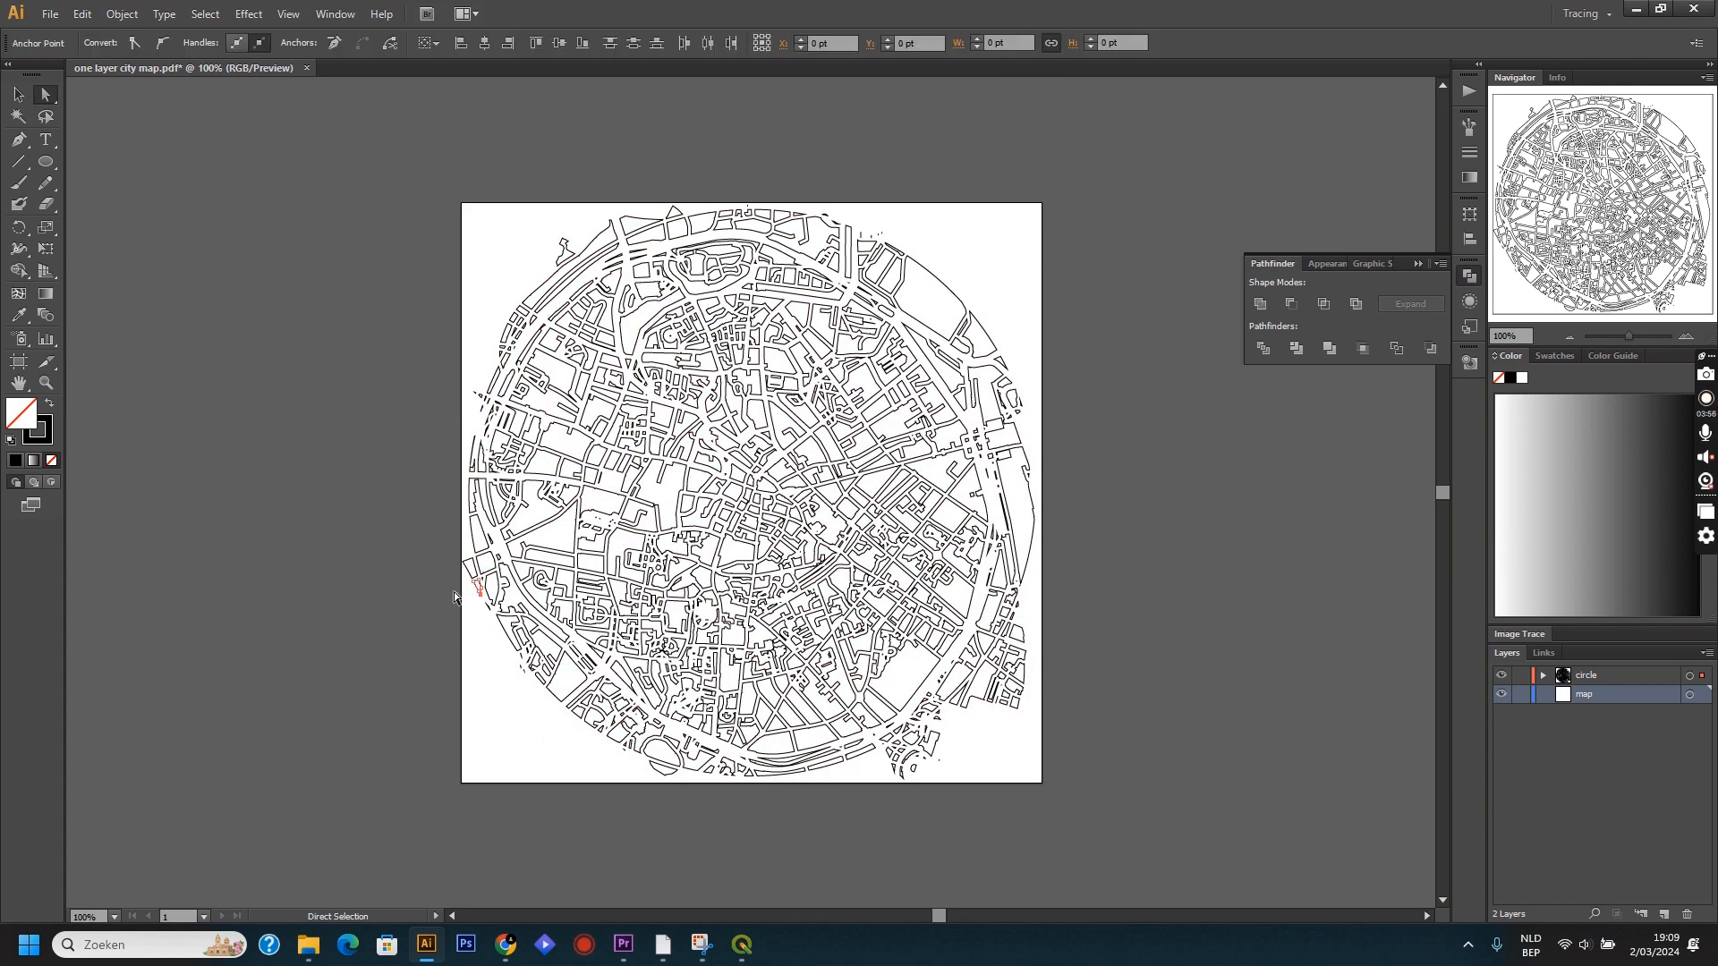
click(473, 575)
key(Delete)
drag(476, 254, 524, 336)
key(Delete)
key(Delete)
drag(556, 226, 567, 269)
key(Delete)
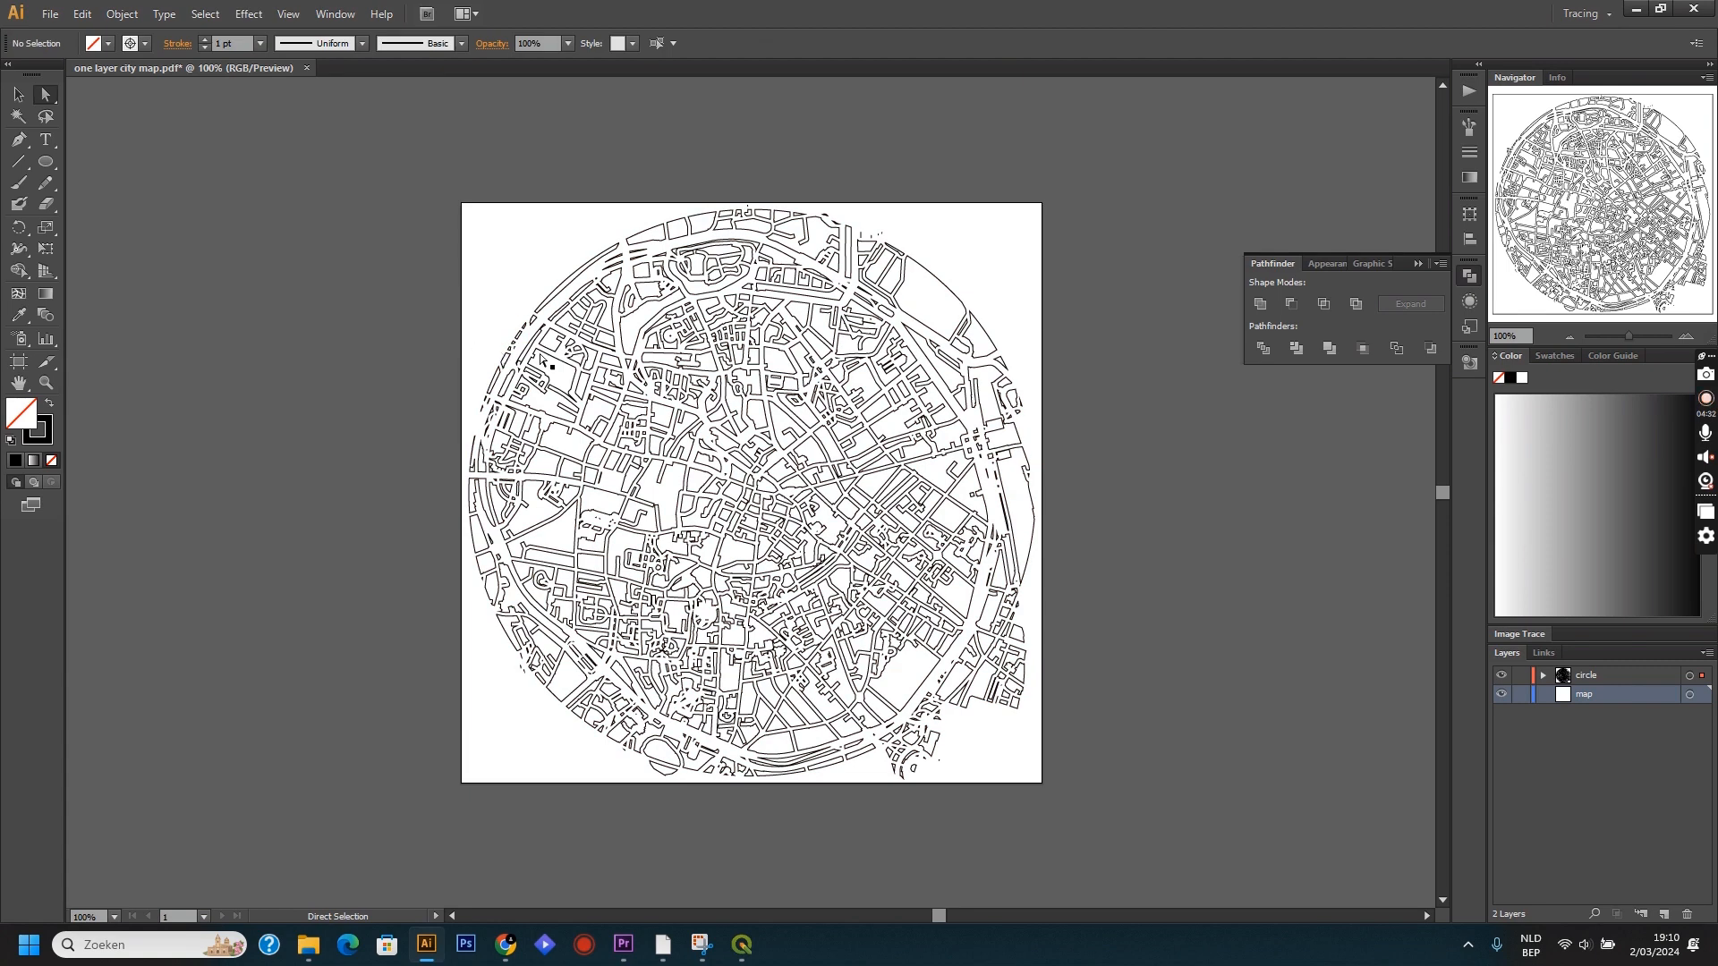
Delete the leftover street clusters protruding beyond the circle's lower-right edge.
drag(947, 785, 920, 733)
key(Delete)
key(Delete)
key(Delete)
drag(1030, 718, 983, 683)
key(Delete)
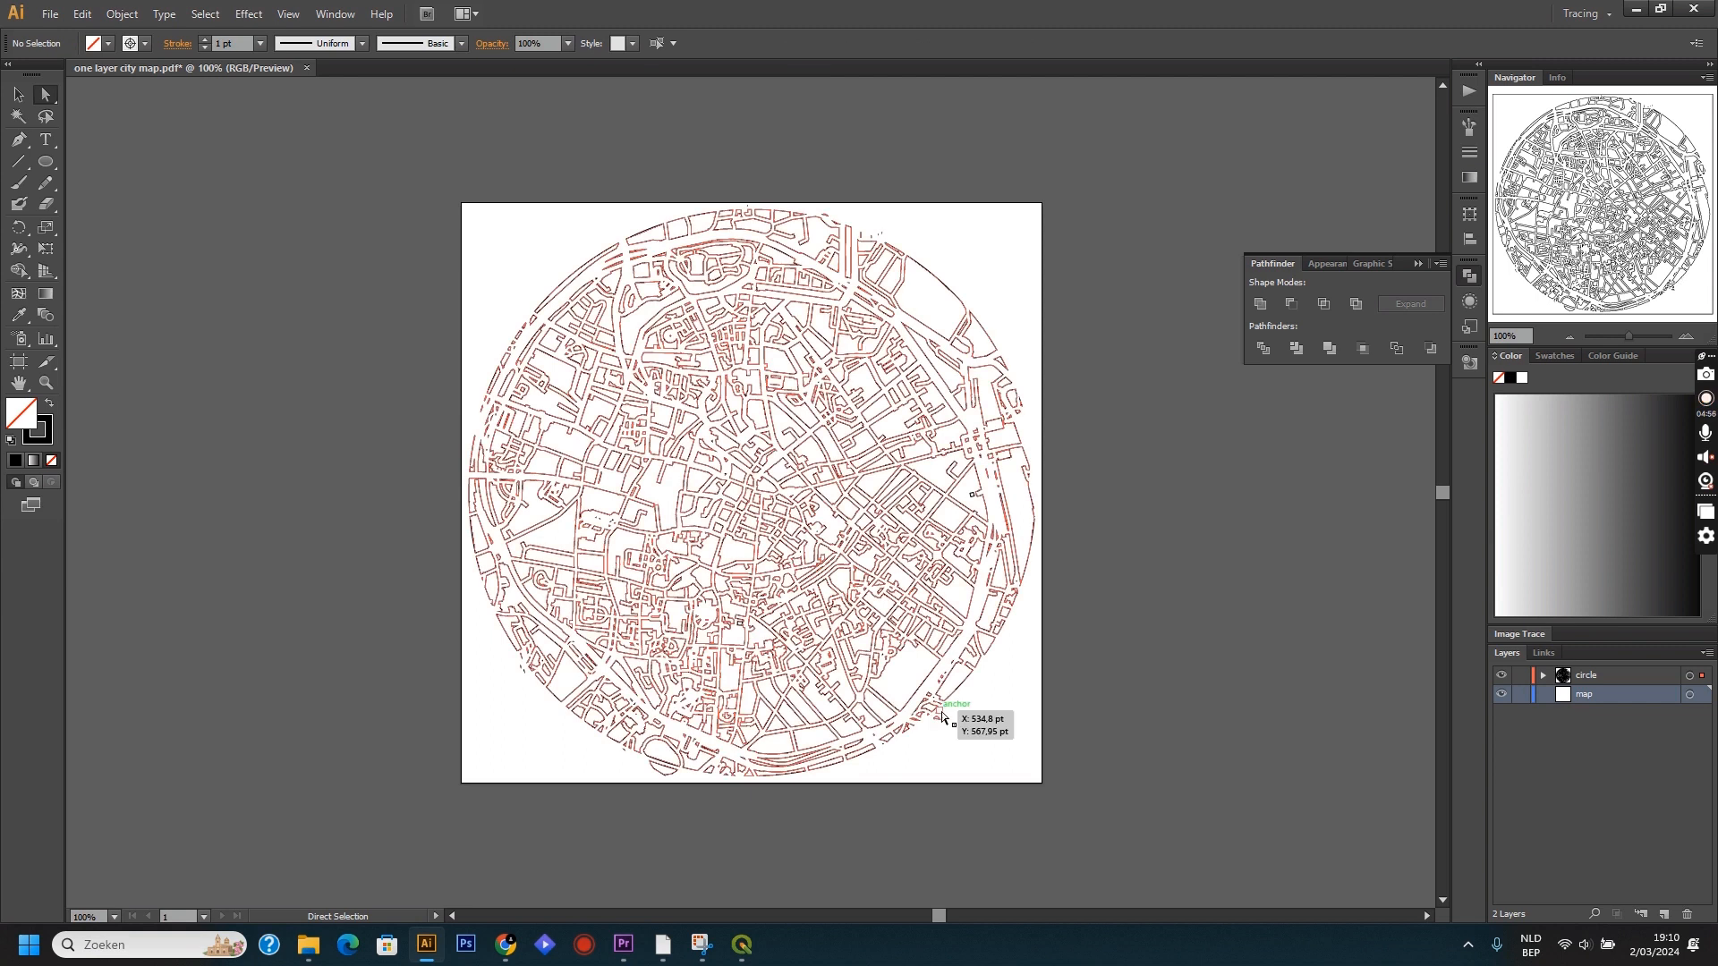
Remove the last stray fragments around the circle's top and lower-left edge, and select the whole map to check it before deselecting.
click(880, 218)
click(823, 215)
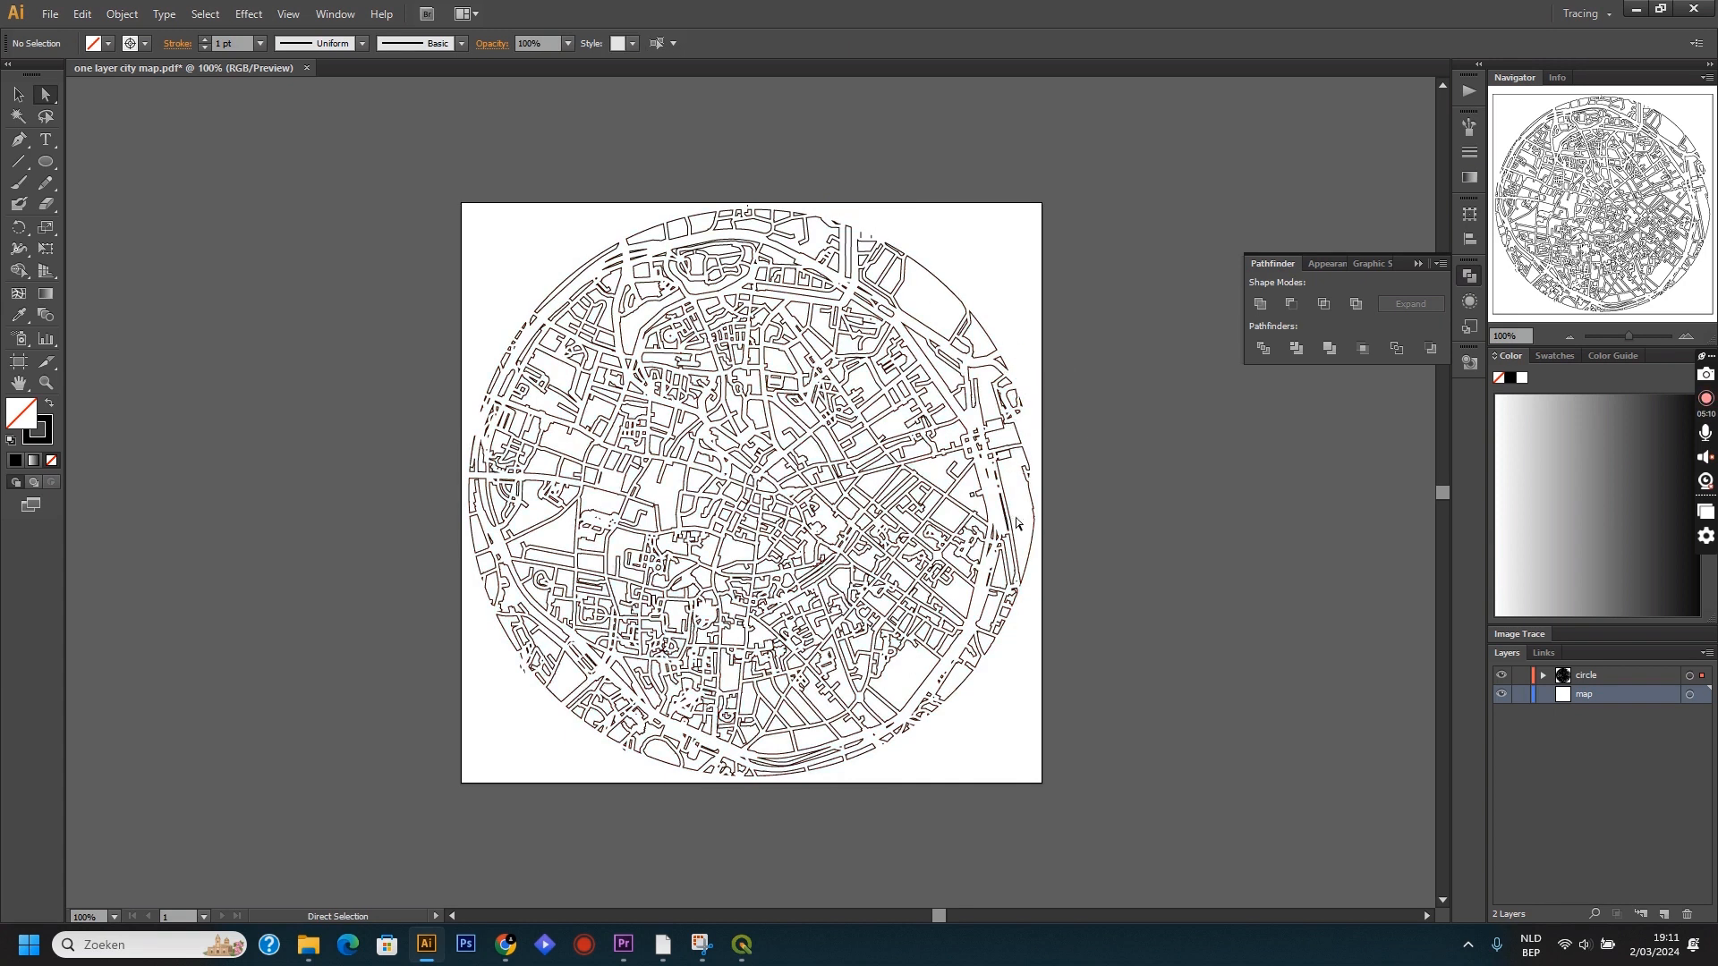
click(525, 678)
key(Delete)
click(520, 671)
key(Delete)
drag(1106, 794, 405, 157)
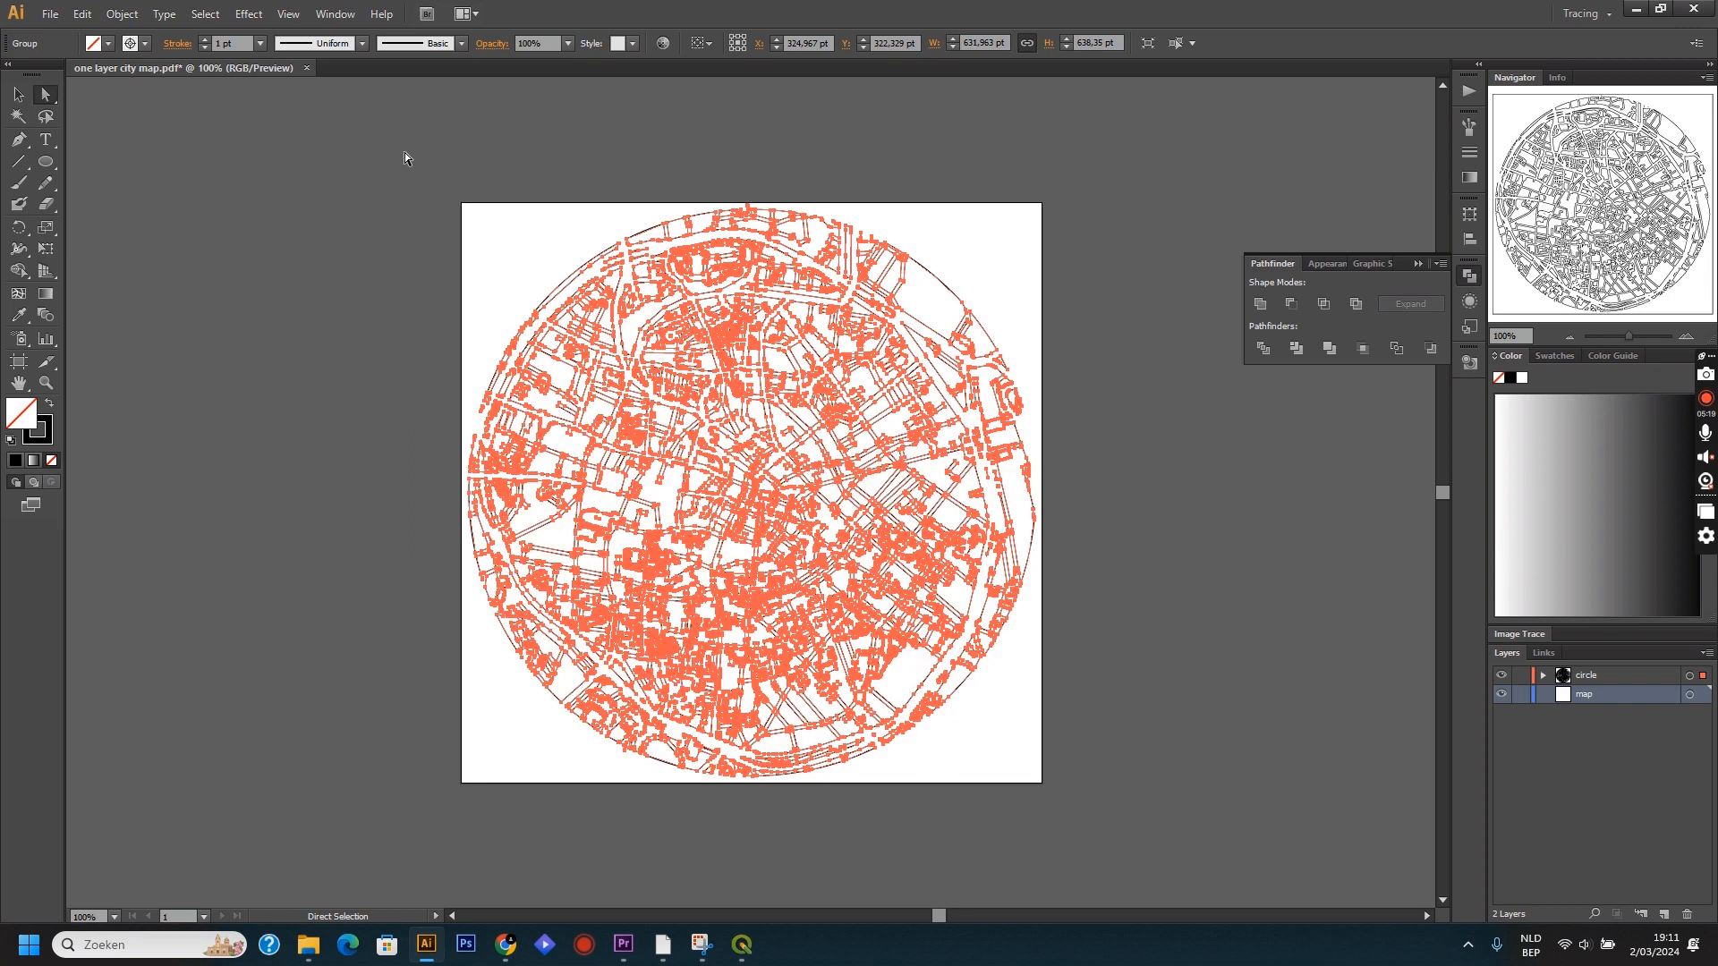
click(224, 224)
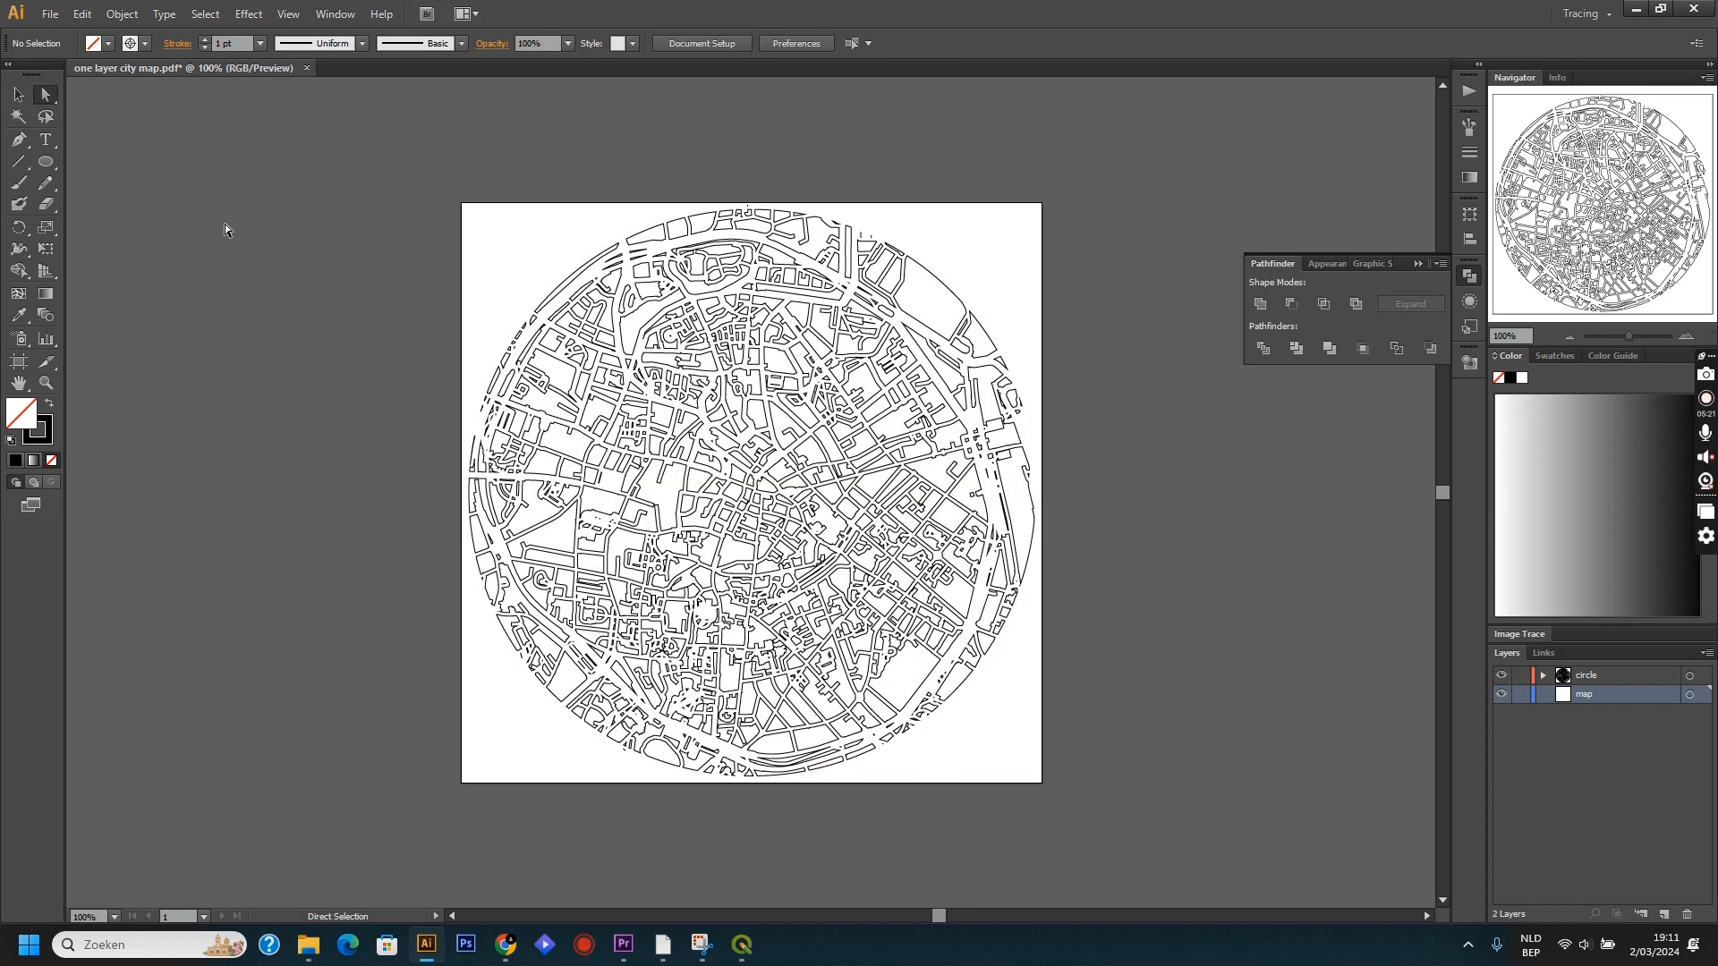
Save the finished map as the SVG file "one layer city map.svg" using the SVG 1.1 profile.
click(51, 18)
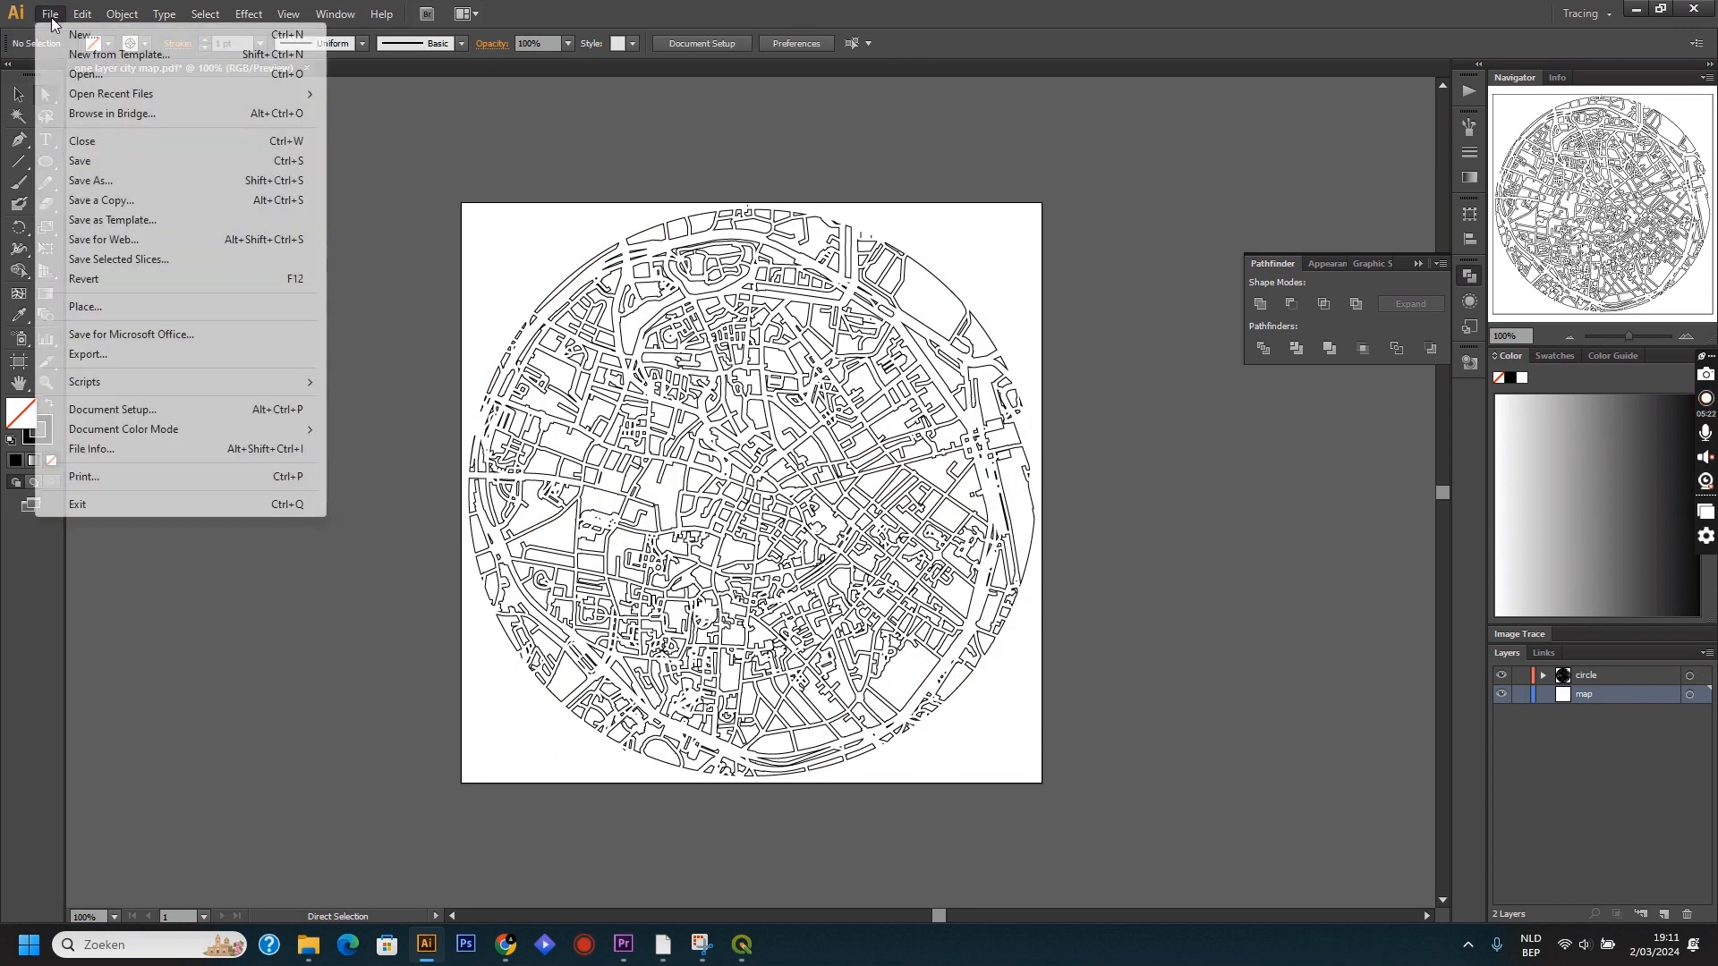
click(129, 185)
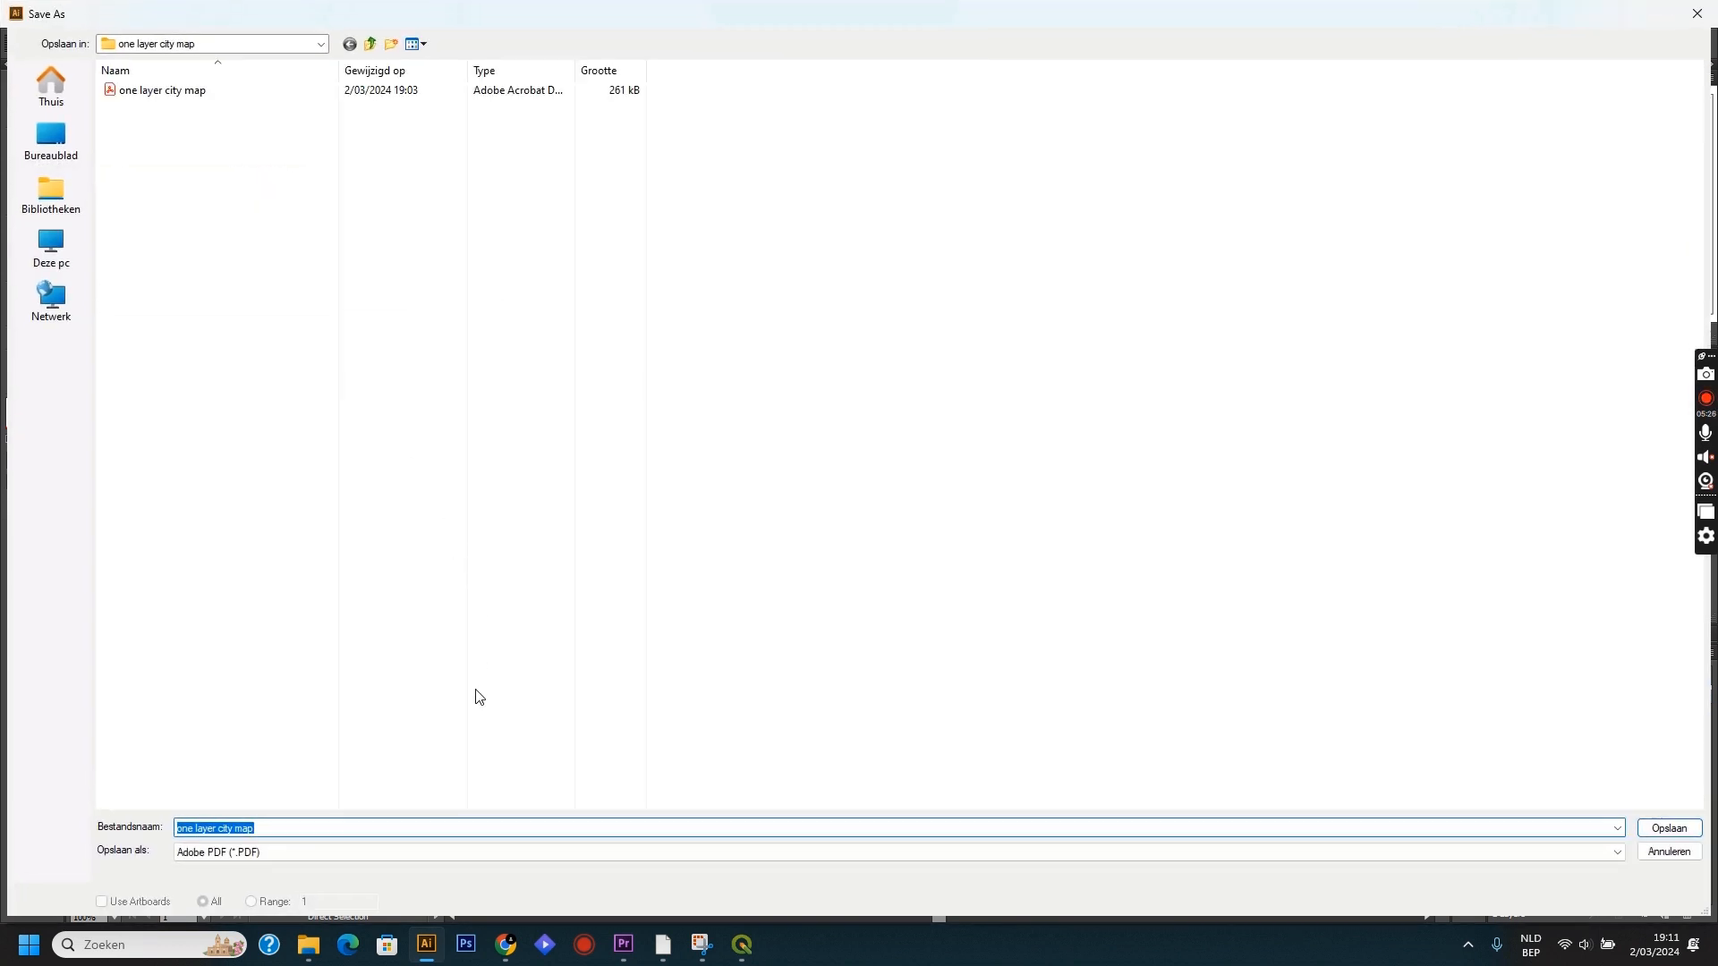
click(514, 852)
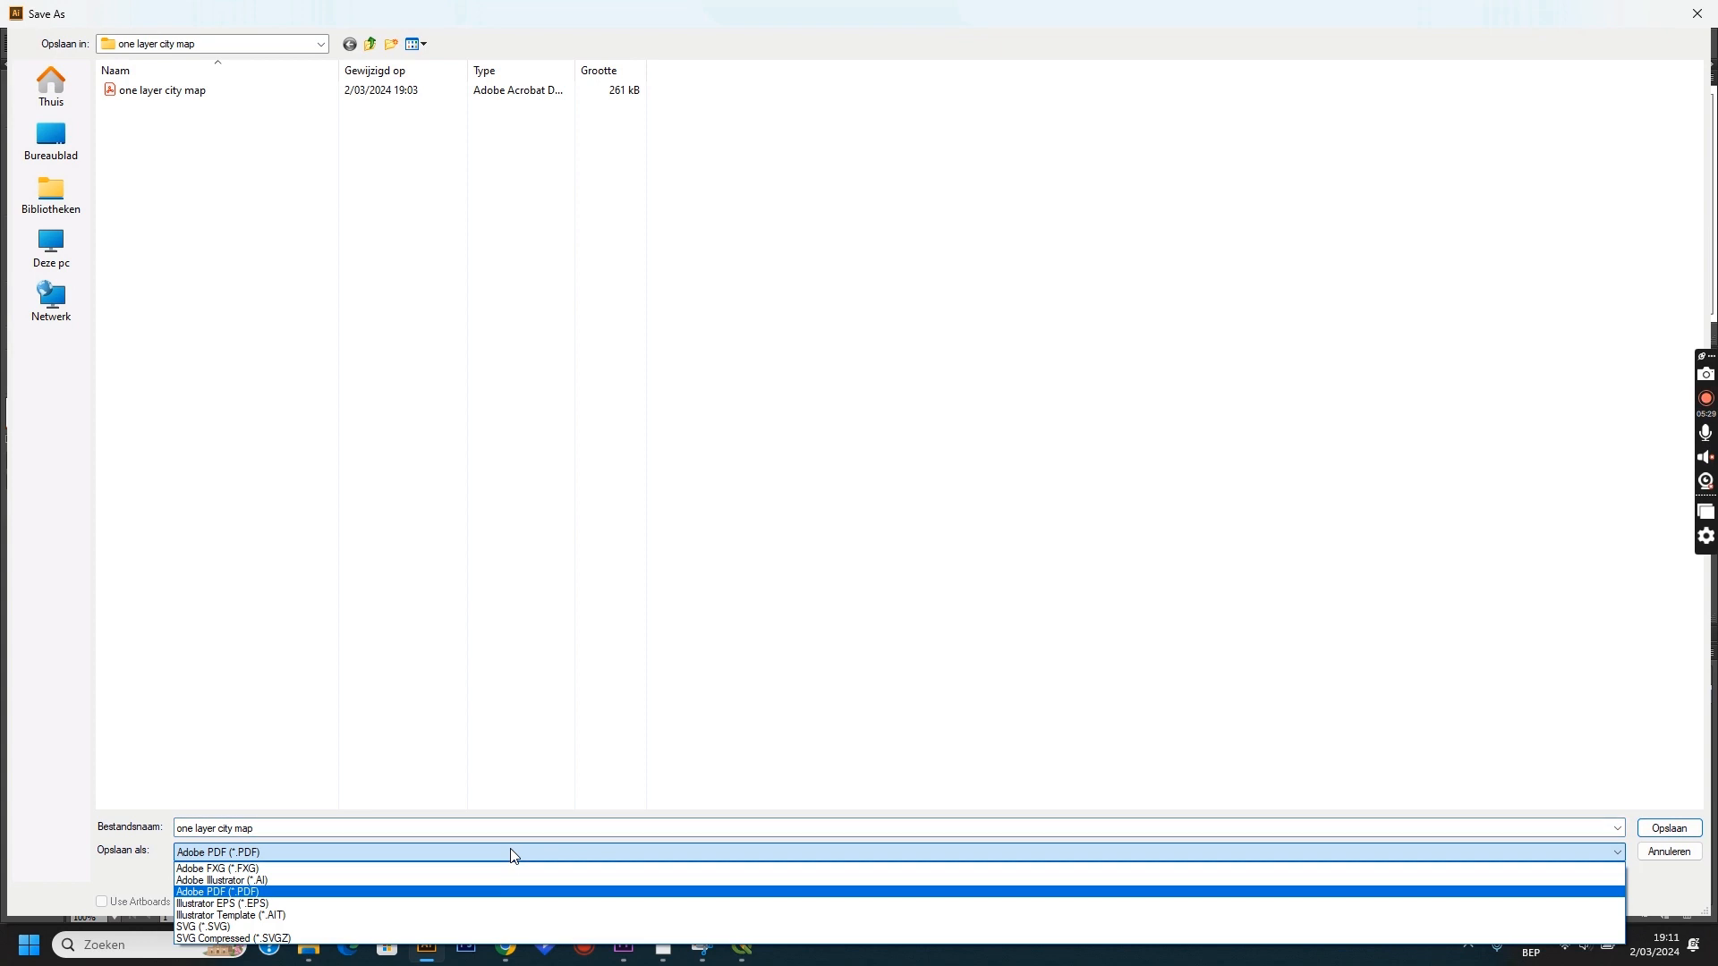
click(458, 928)
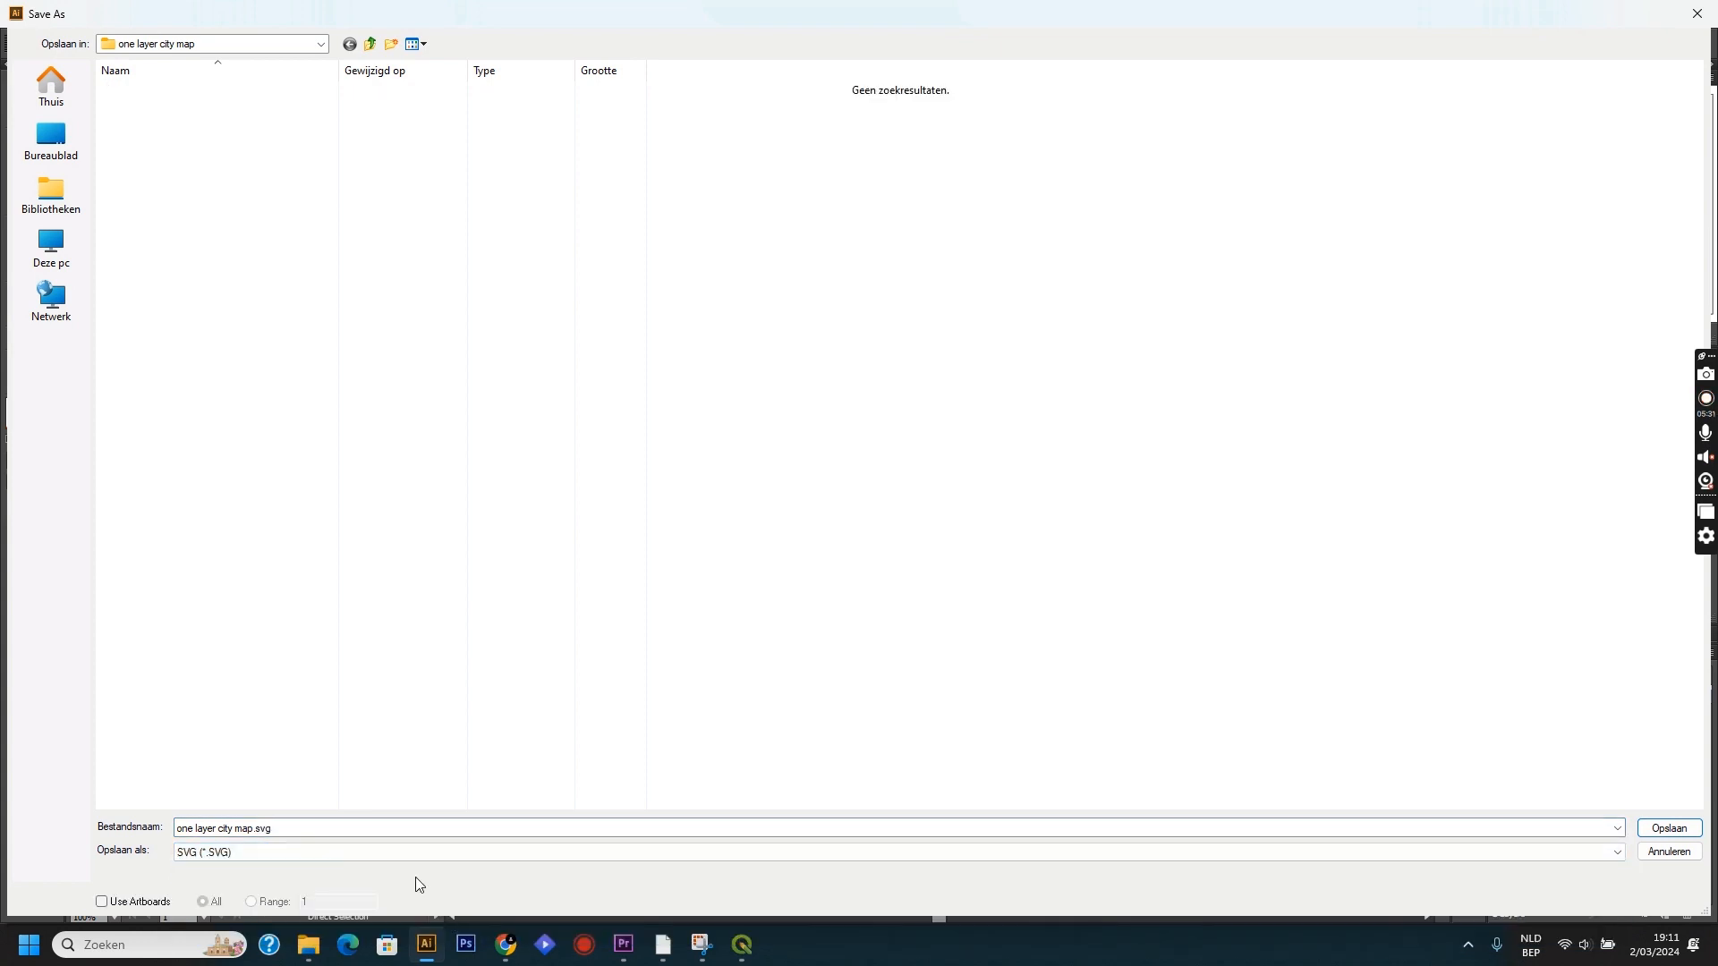
click(1664, 827)
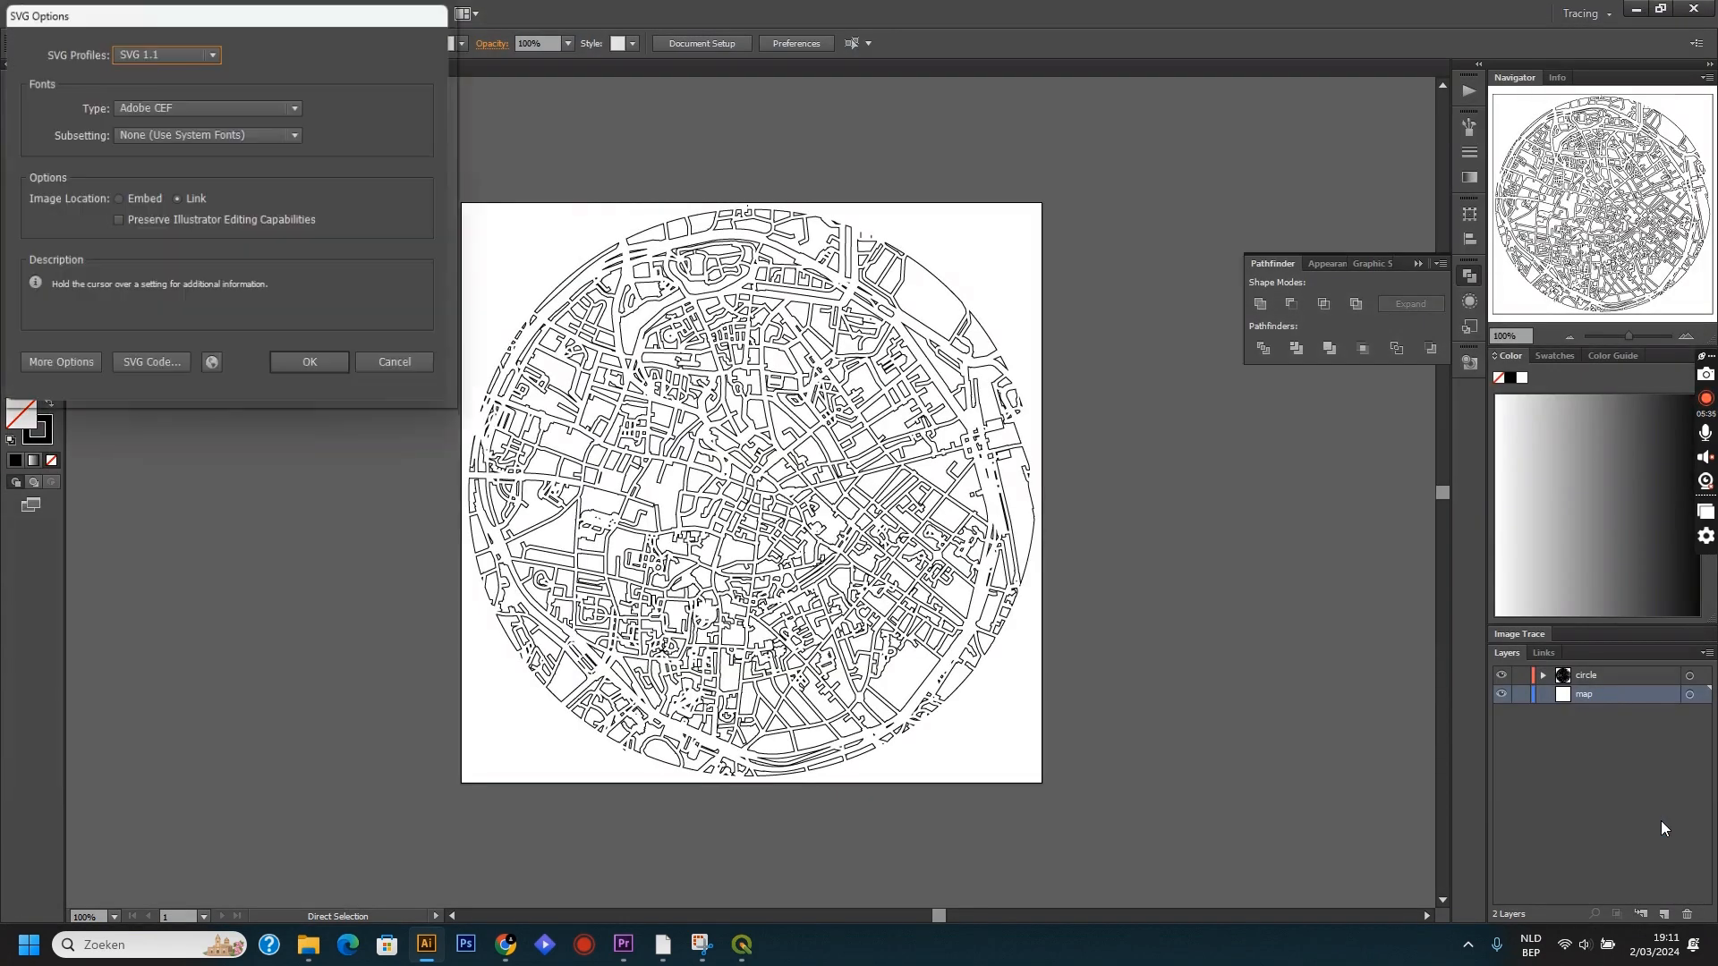
click(328, 374)
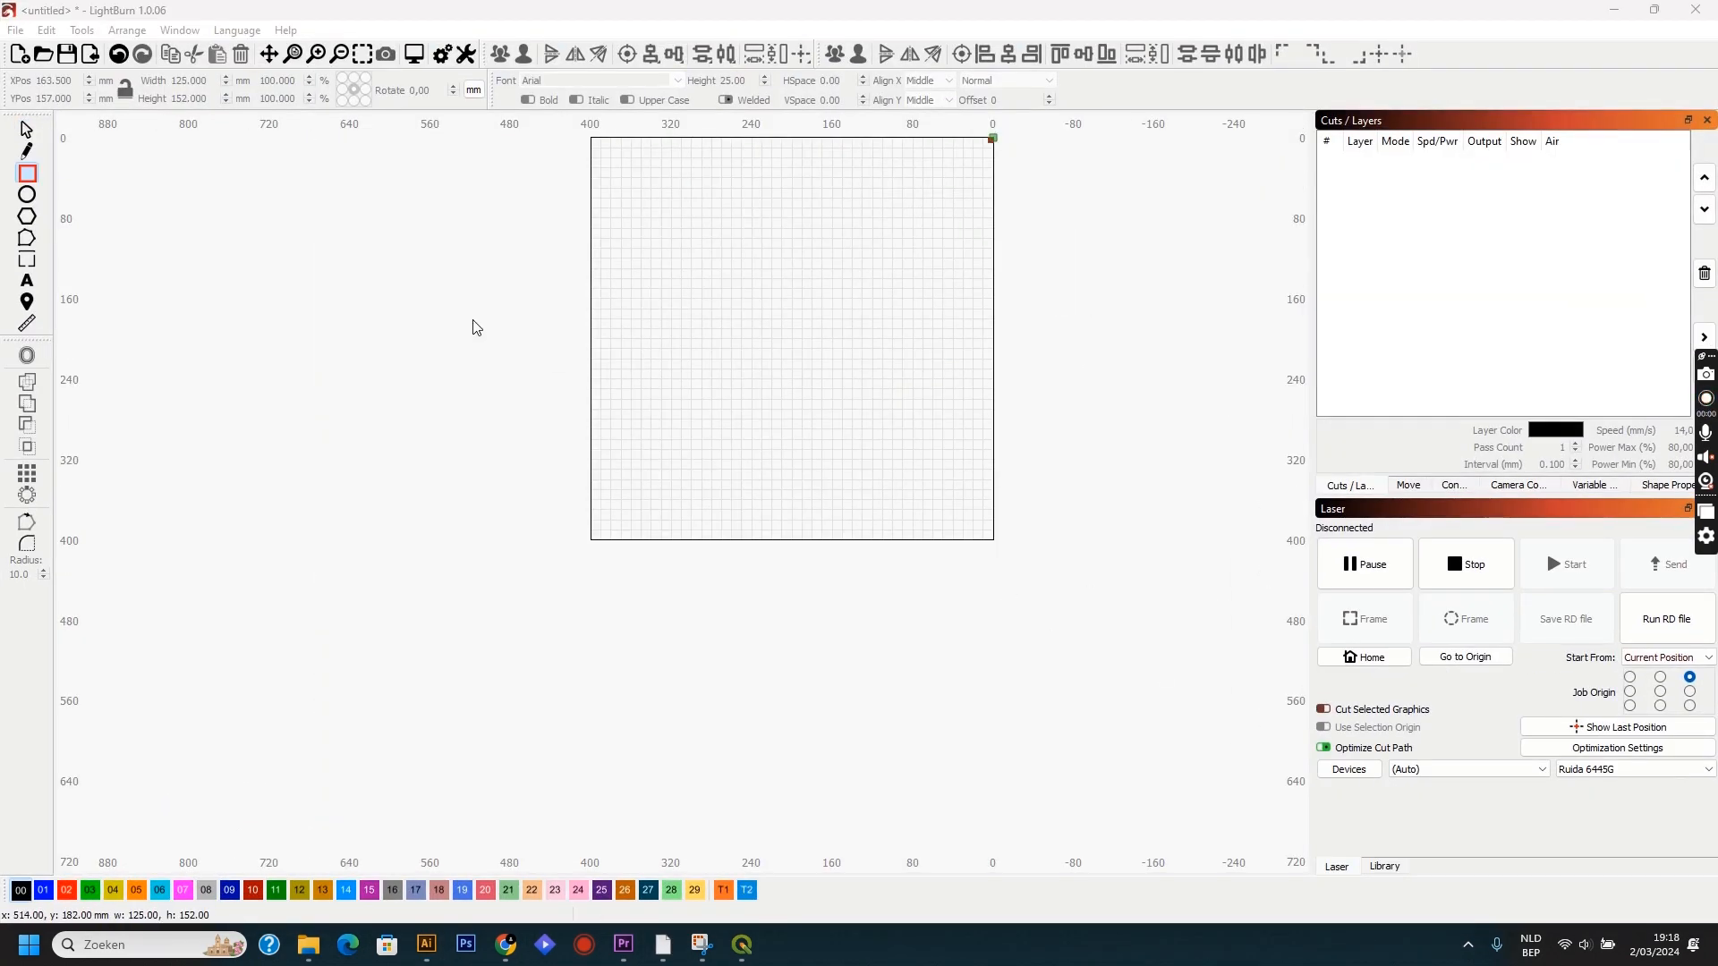
Switch to LightBurn, import the "one layer city map" SVG file, and move the map up fully inside the work area.
click(15, 32)
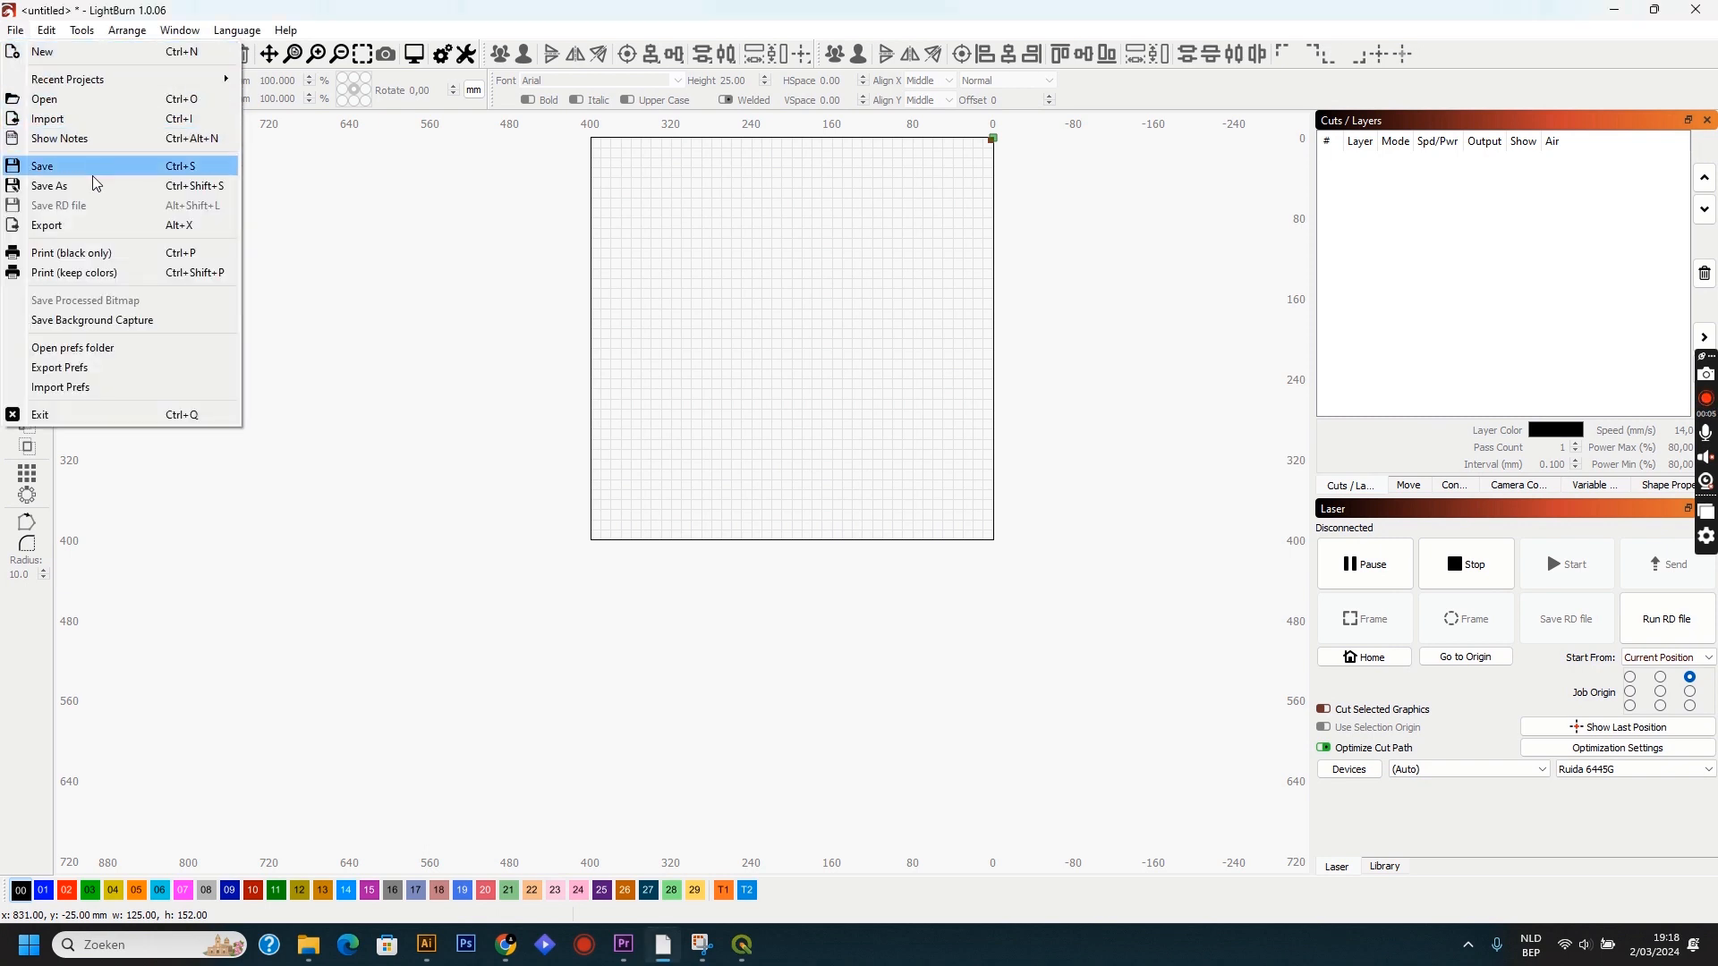
click(93, 122)
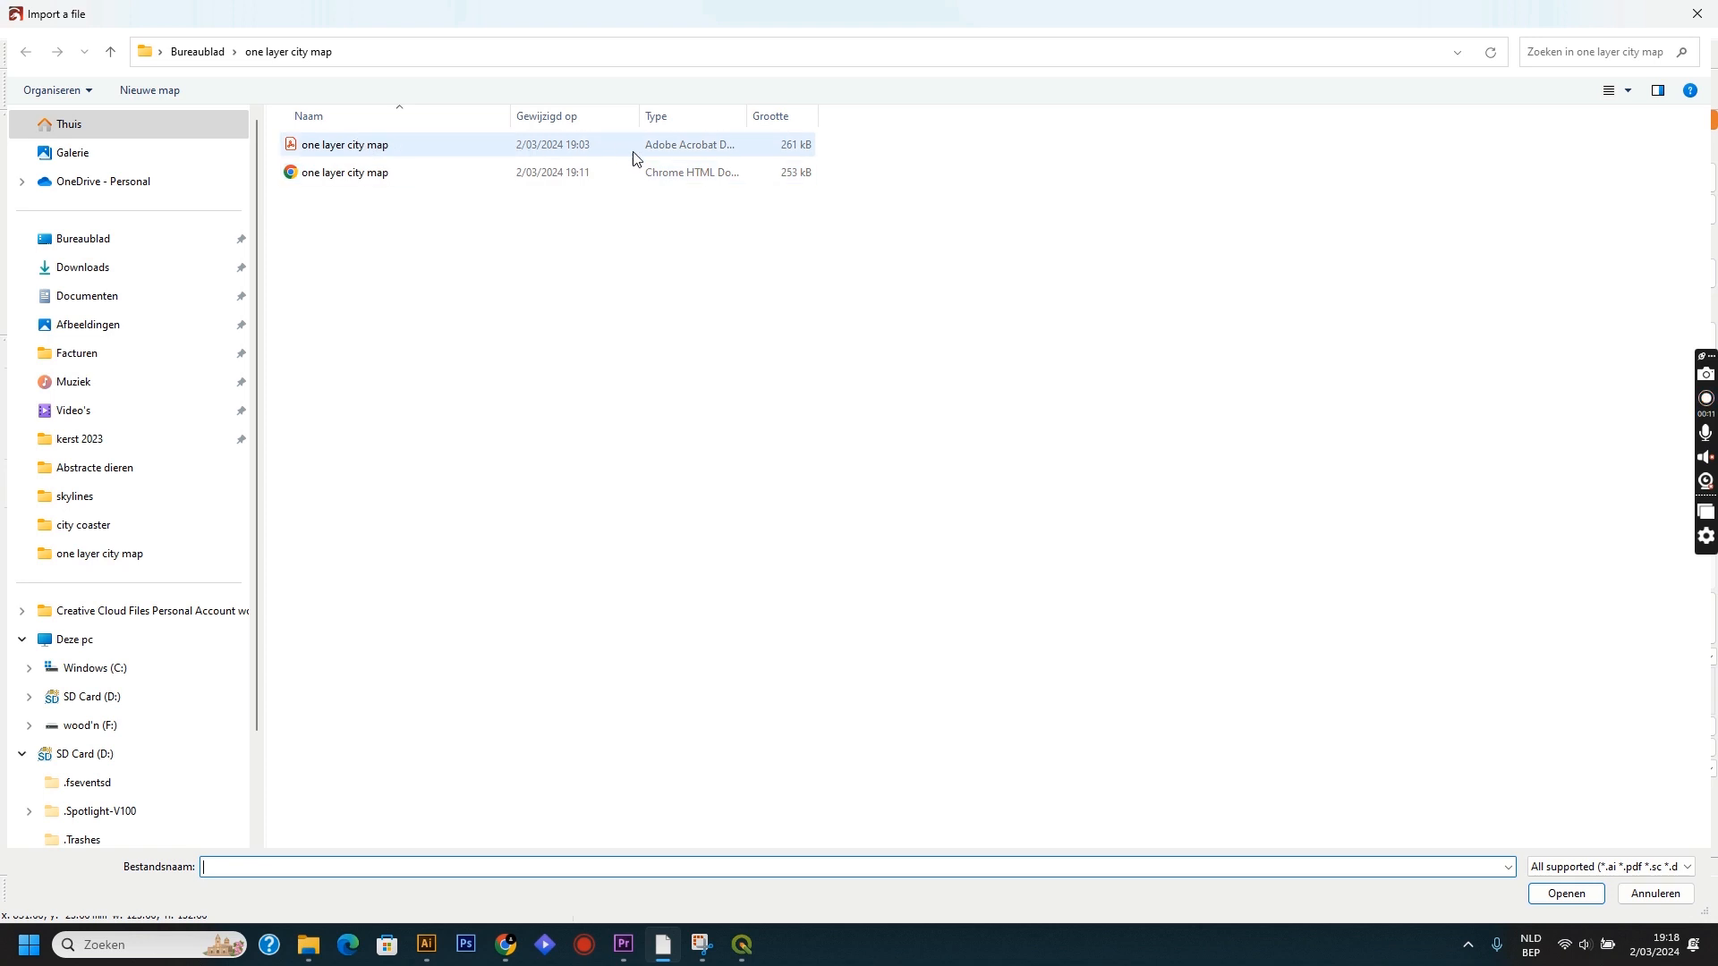
drag(752, 116, 830, 113)
double_click(701, 172)
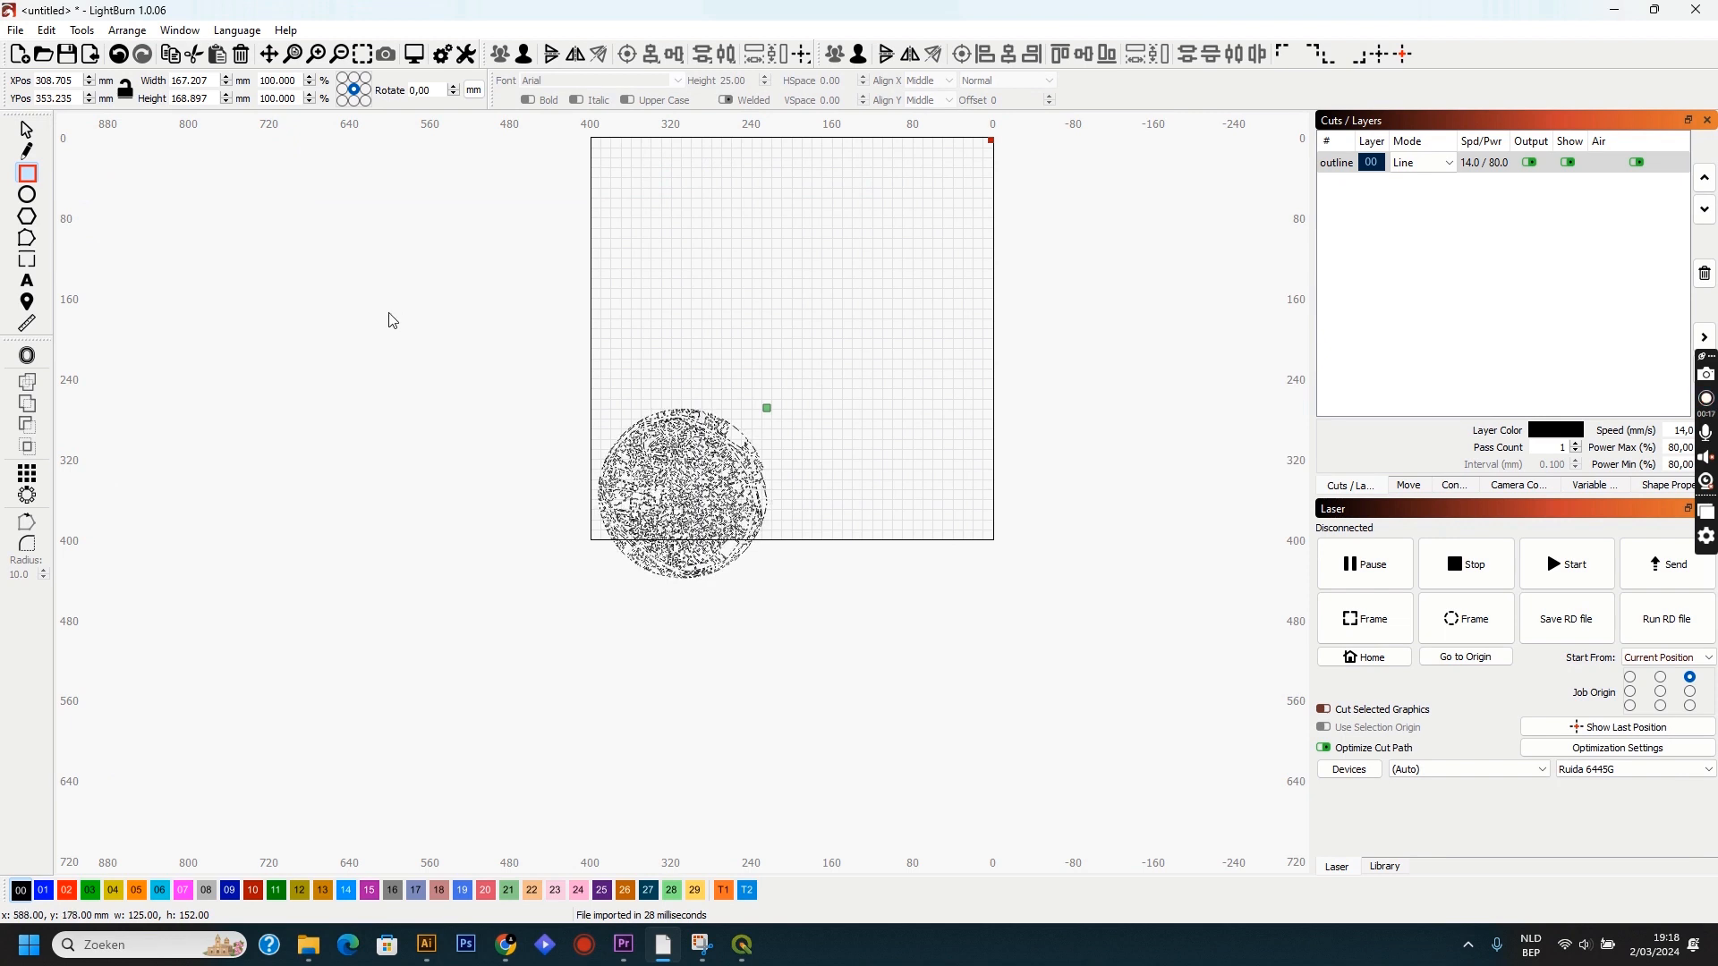
click(15, 134)
drag(678, 496, 678, 371)
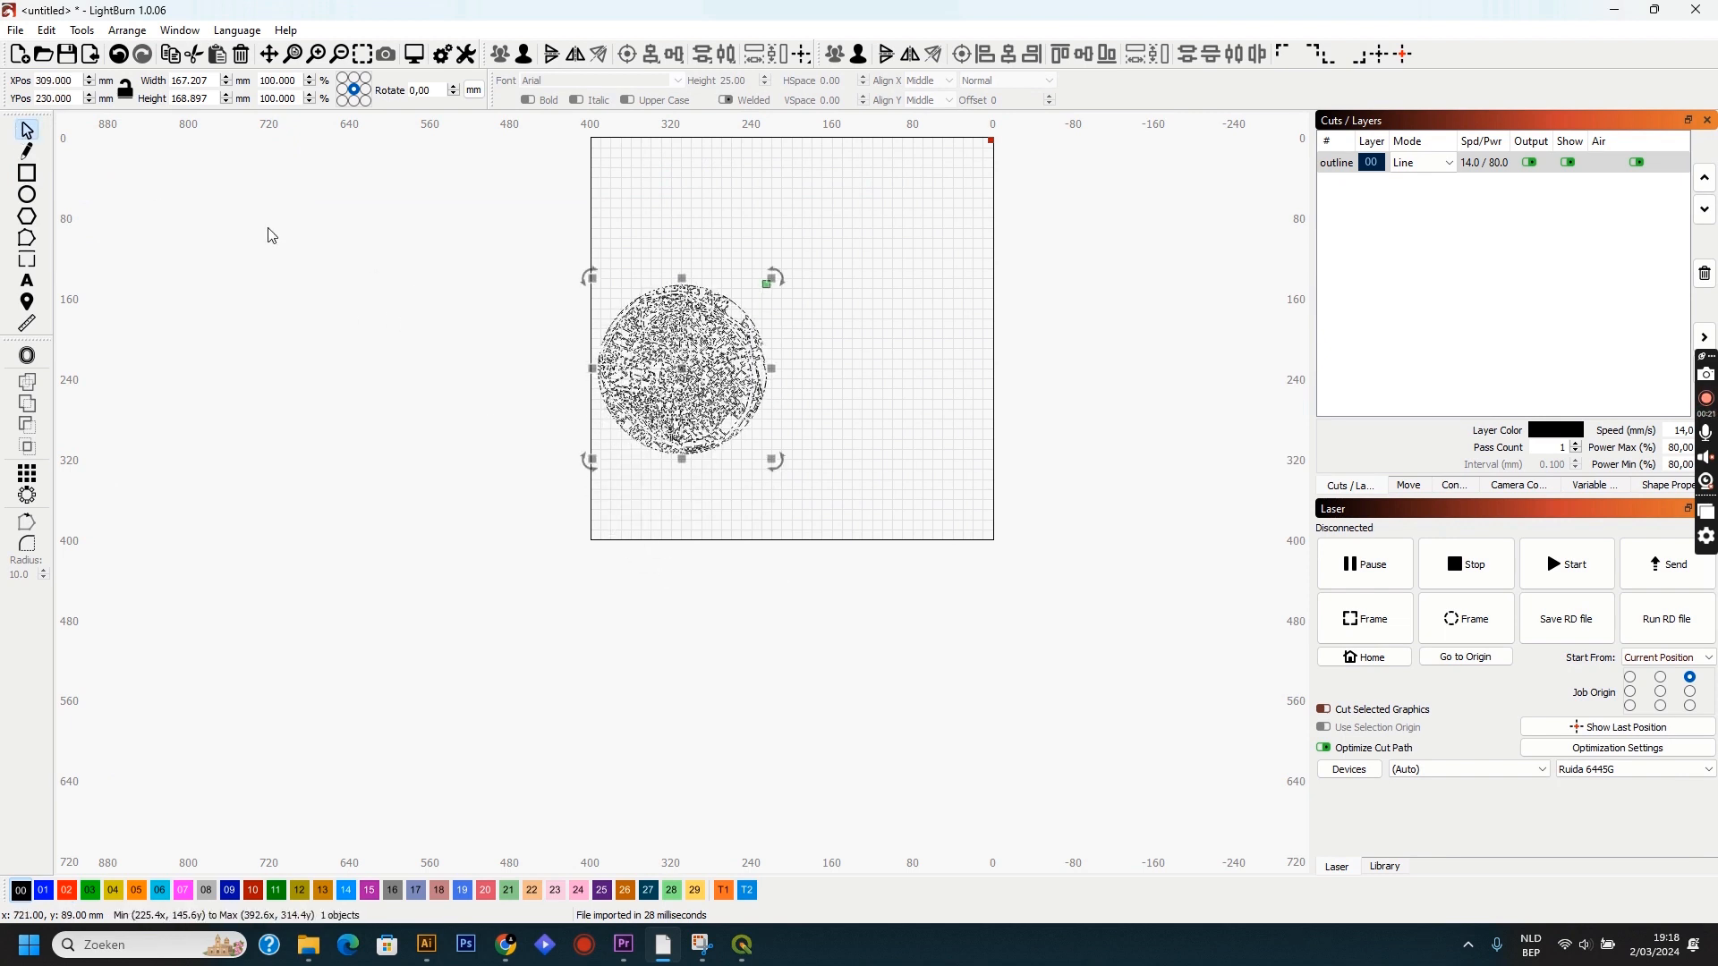
Draw a rectangle about 122 by 166 mm beside the map and offset it 5 mm outward with round corners, deleting the original.
click(28, 174)
drag(837, 239, 963, 414)
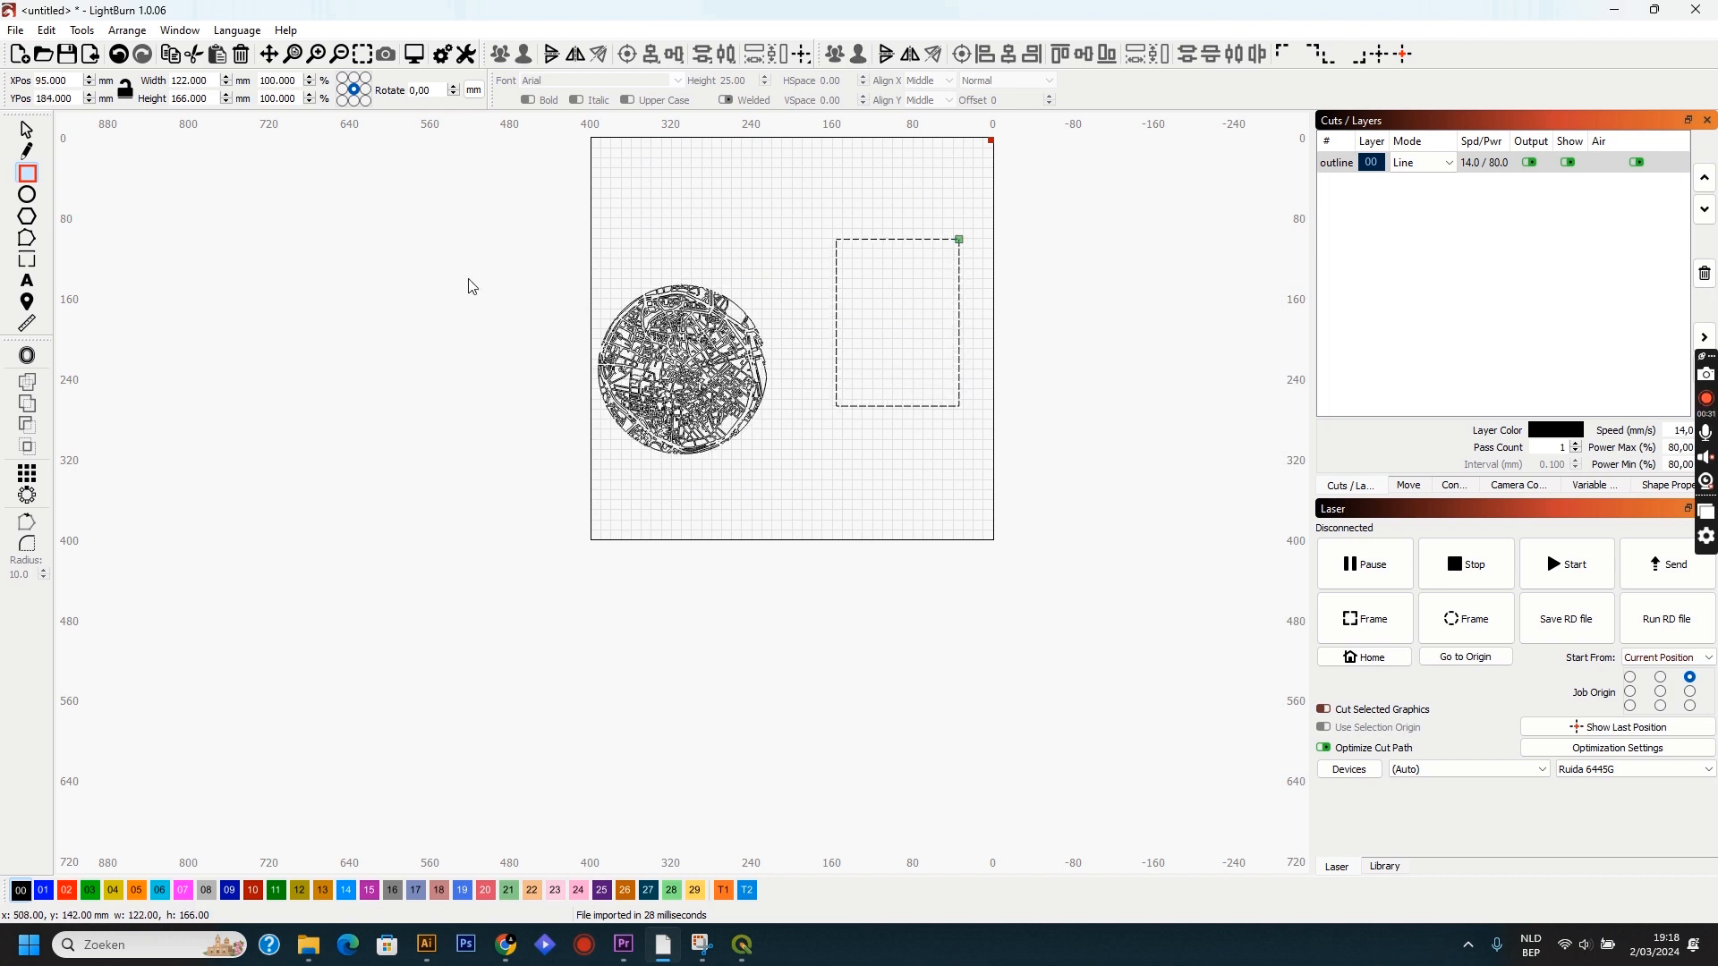
click(28, 356)
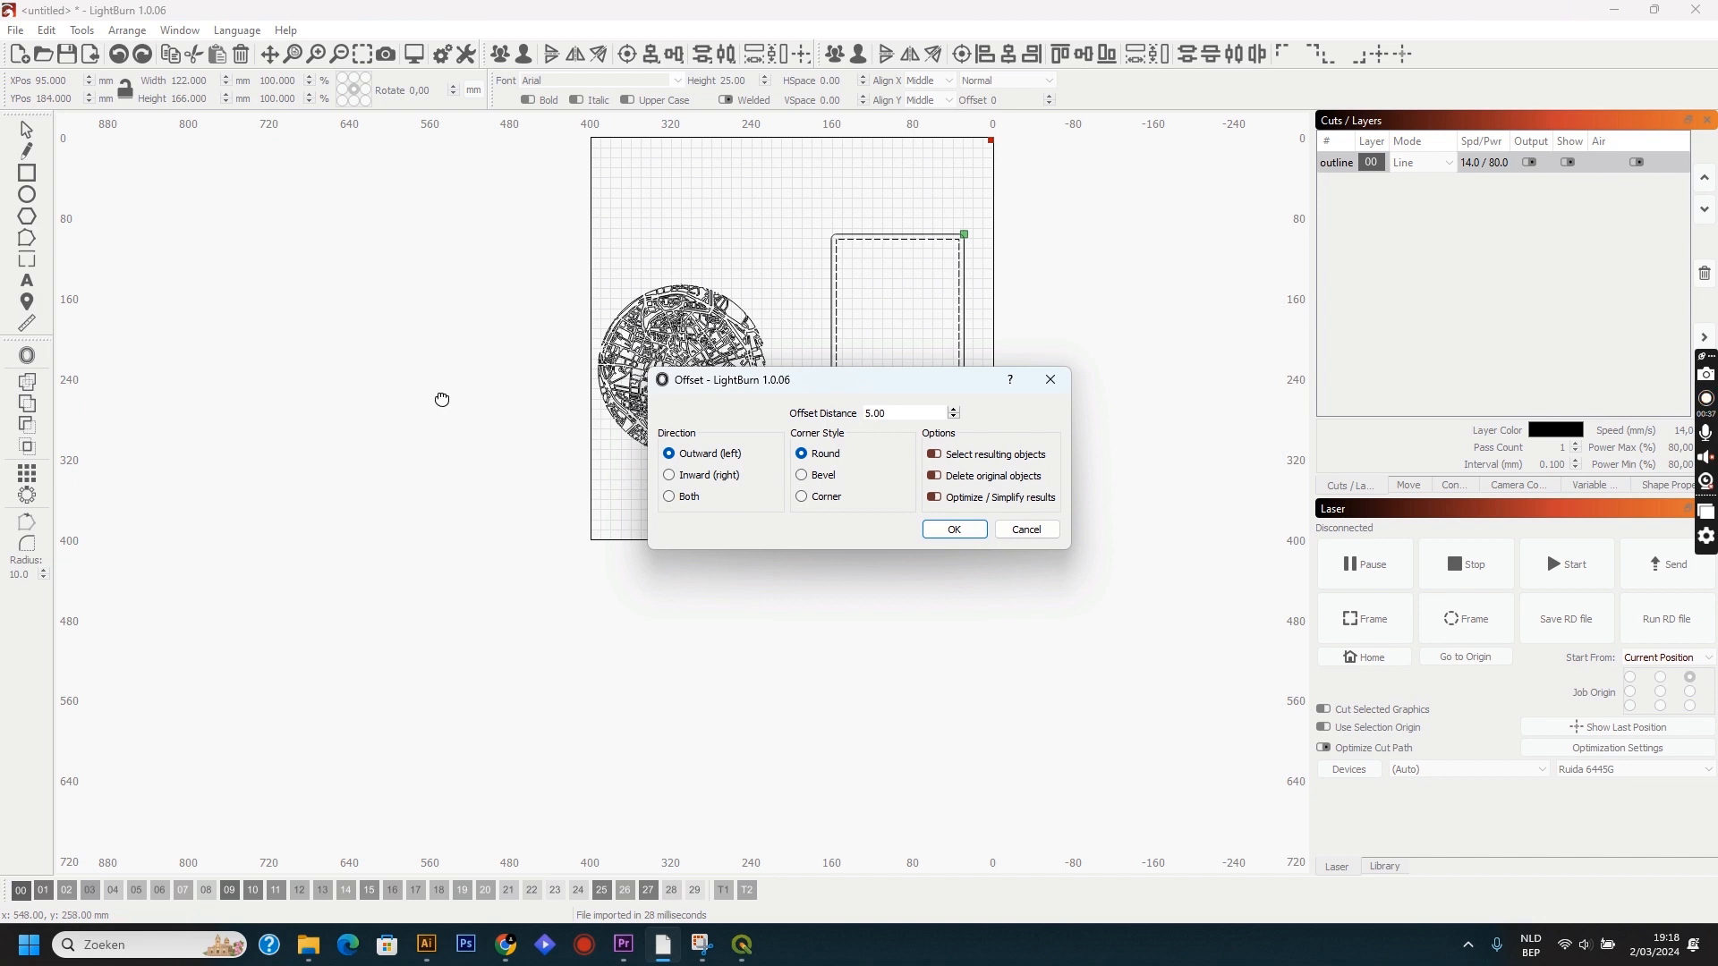
drag(827, 398, 839, 502)
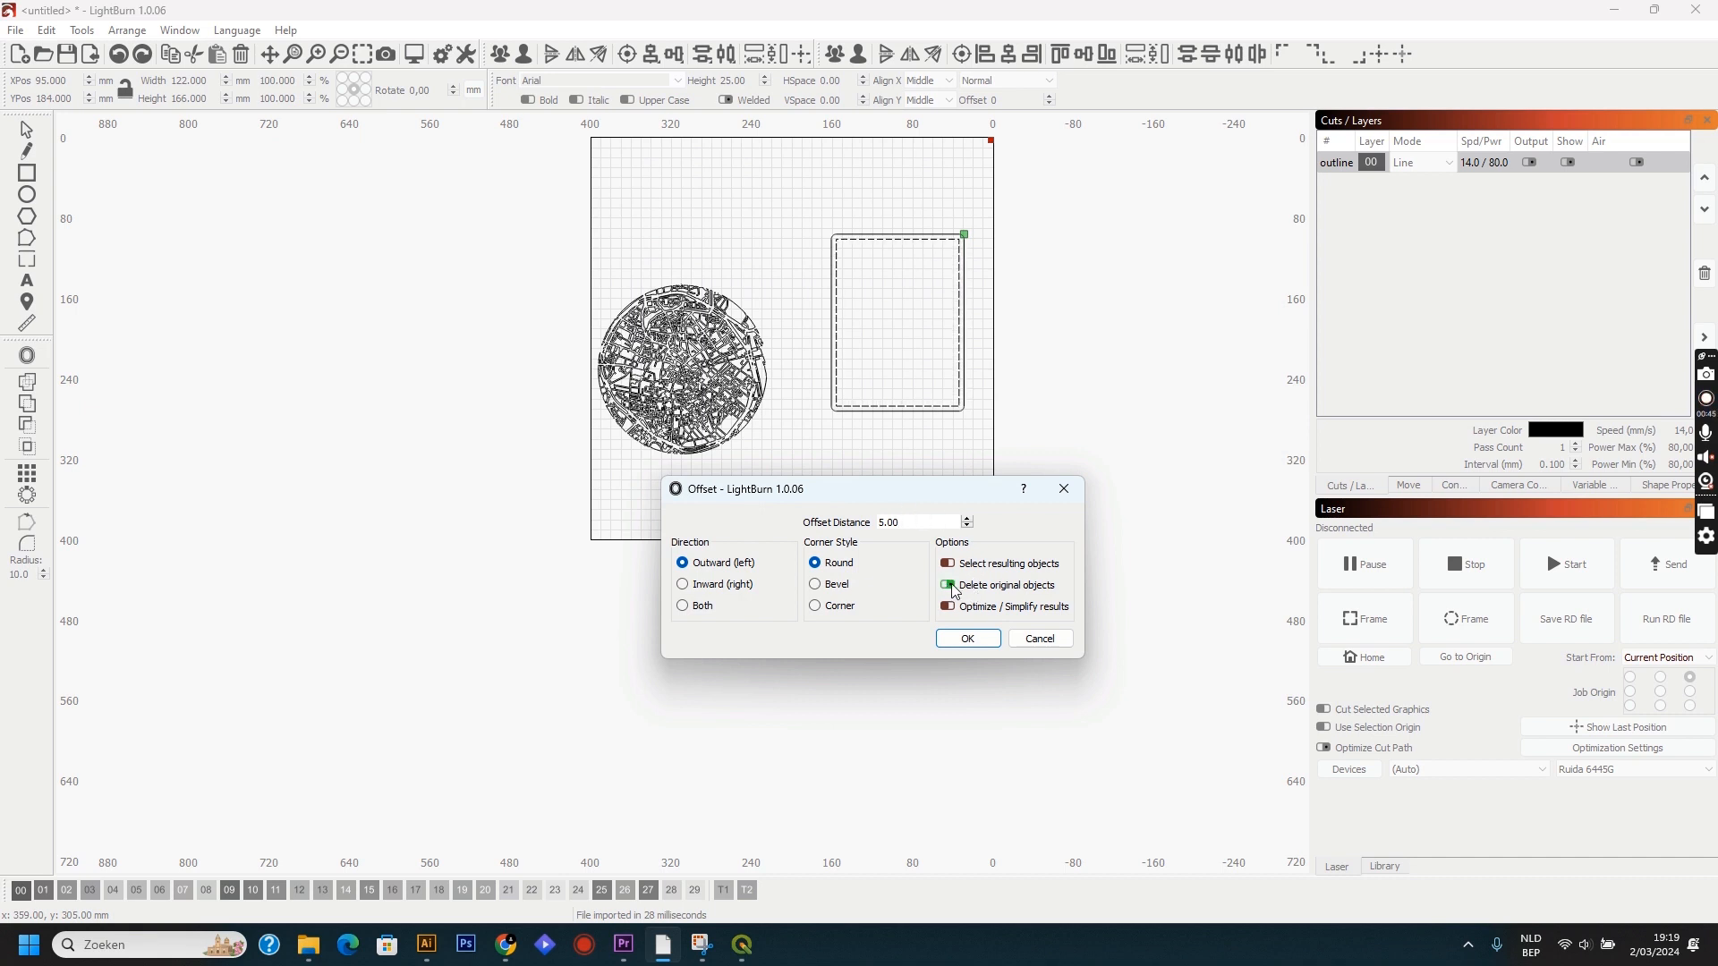
click(954, 642)
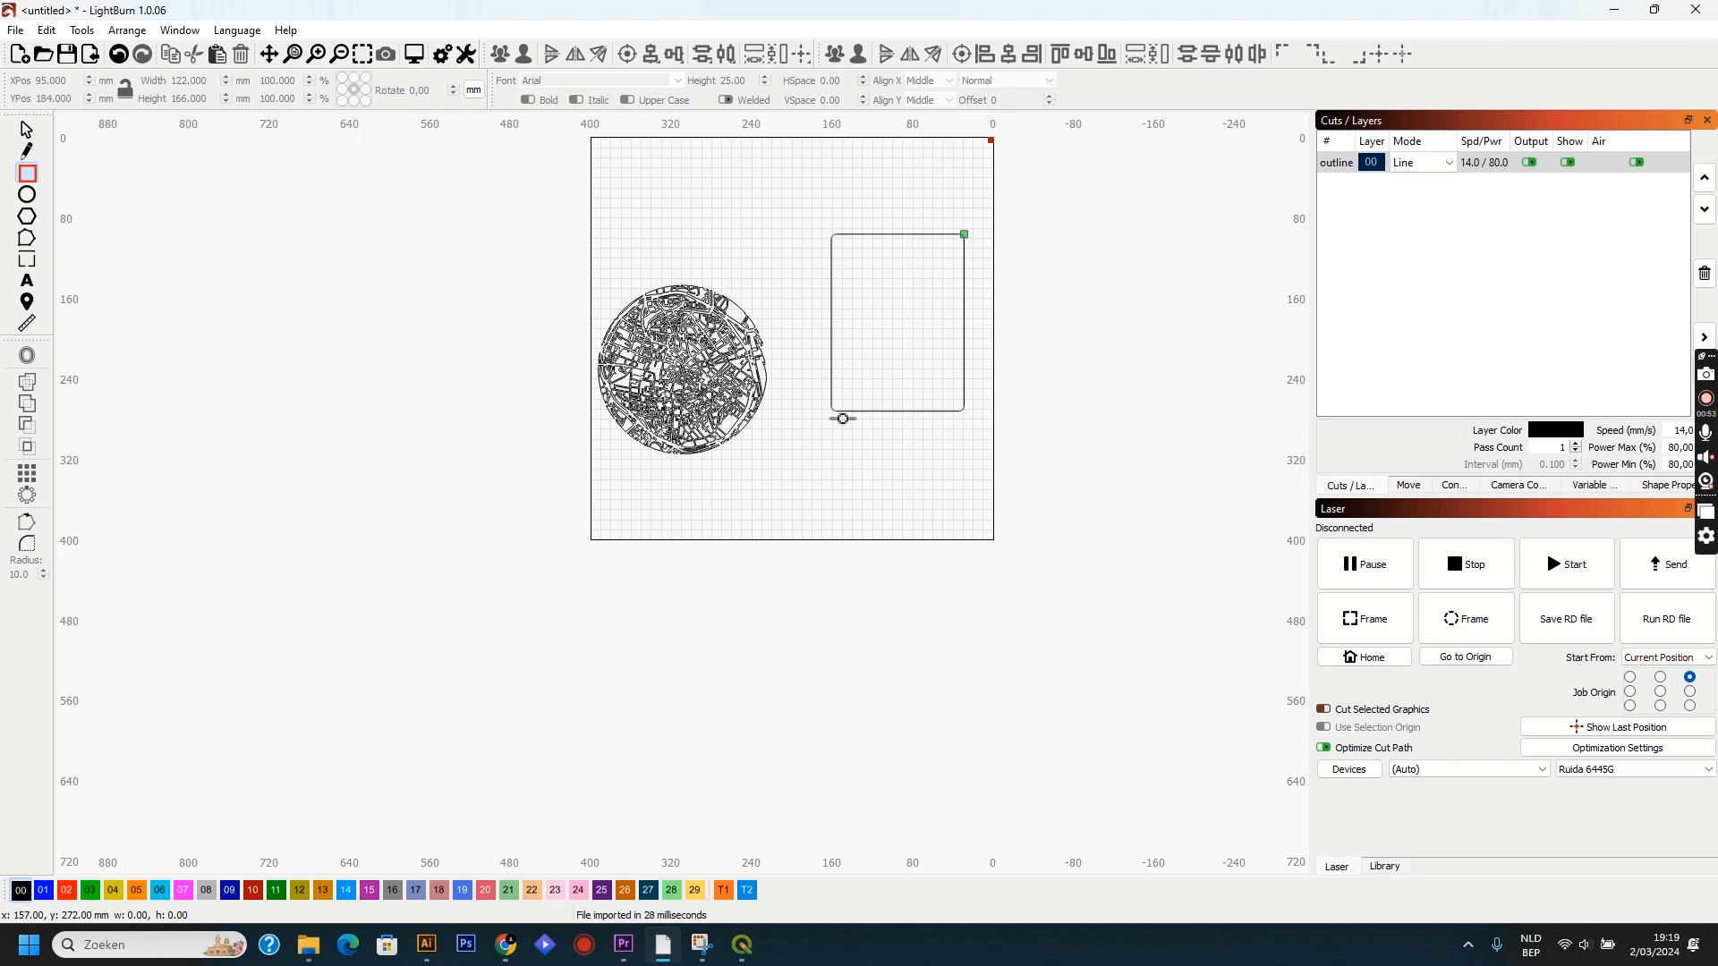
Resize the rounded rectangle to 290 mm wide and 390 mm high, and move it inside the work area near the origin side.
click(26, 132)
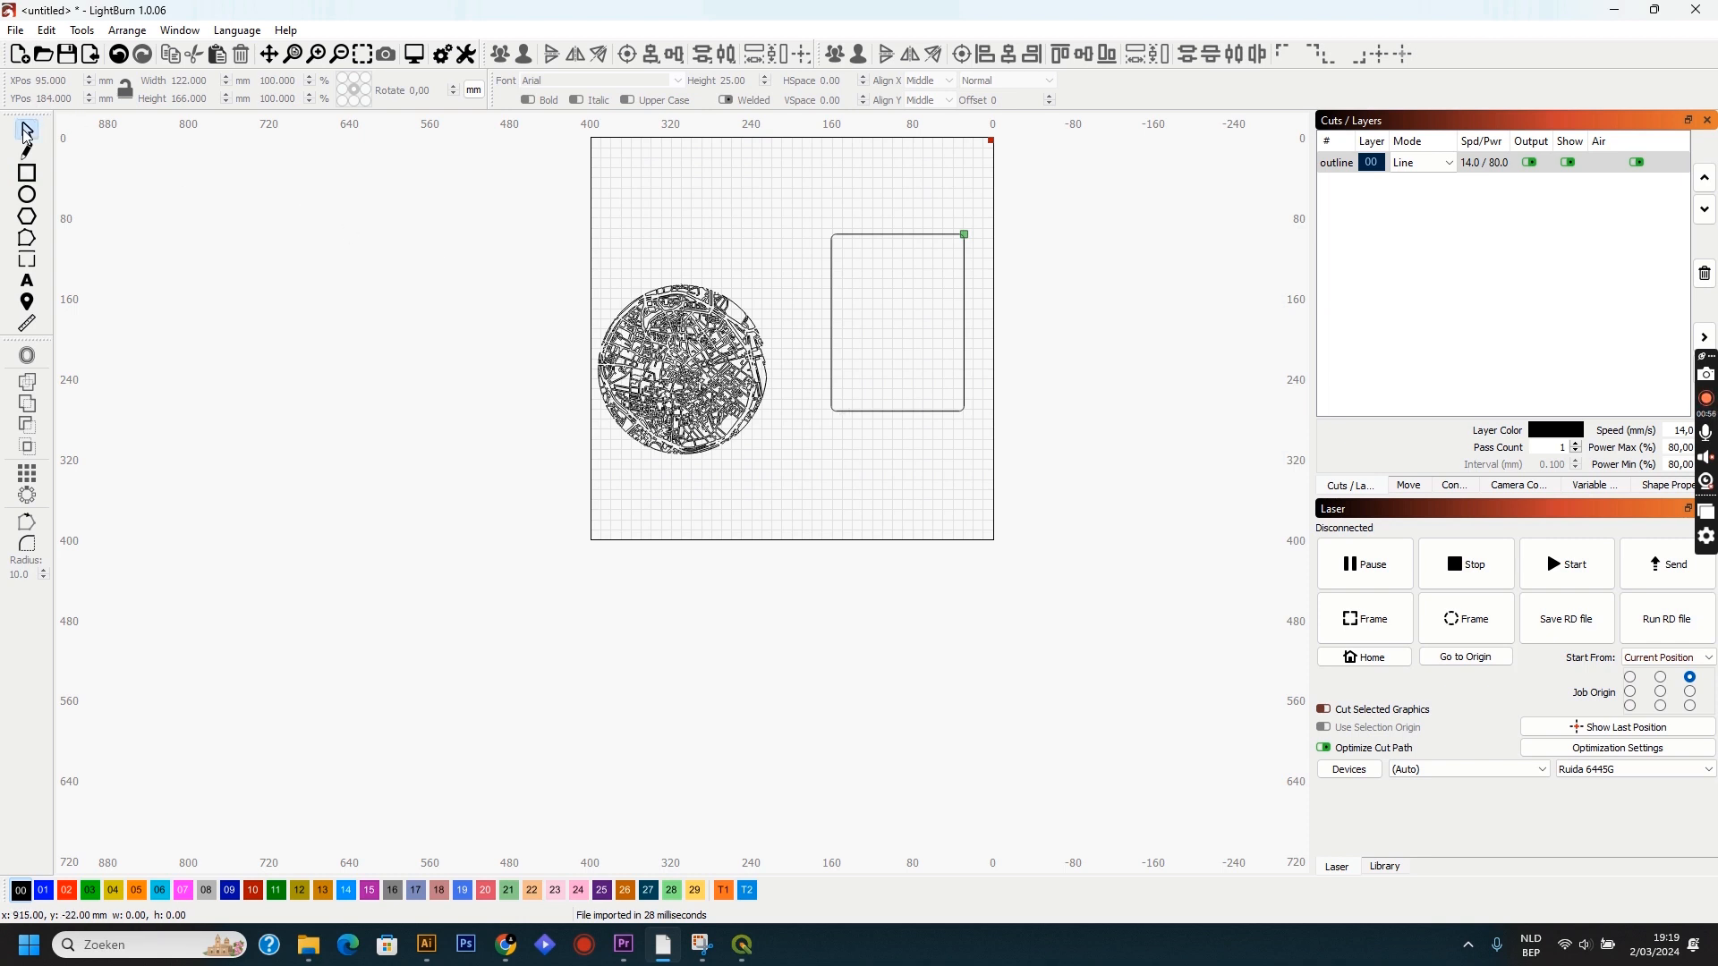
click(839, 373)
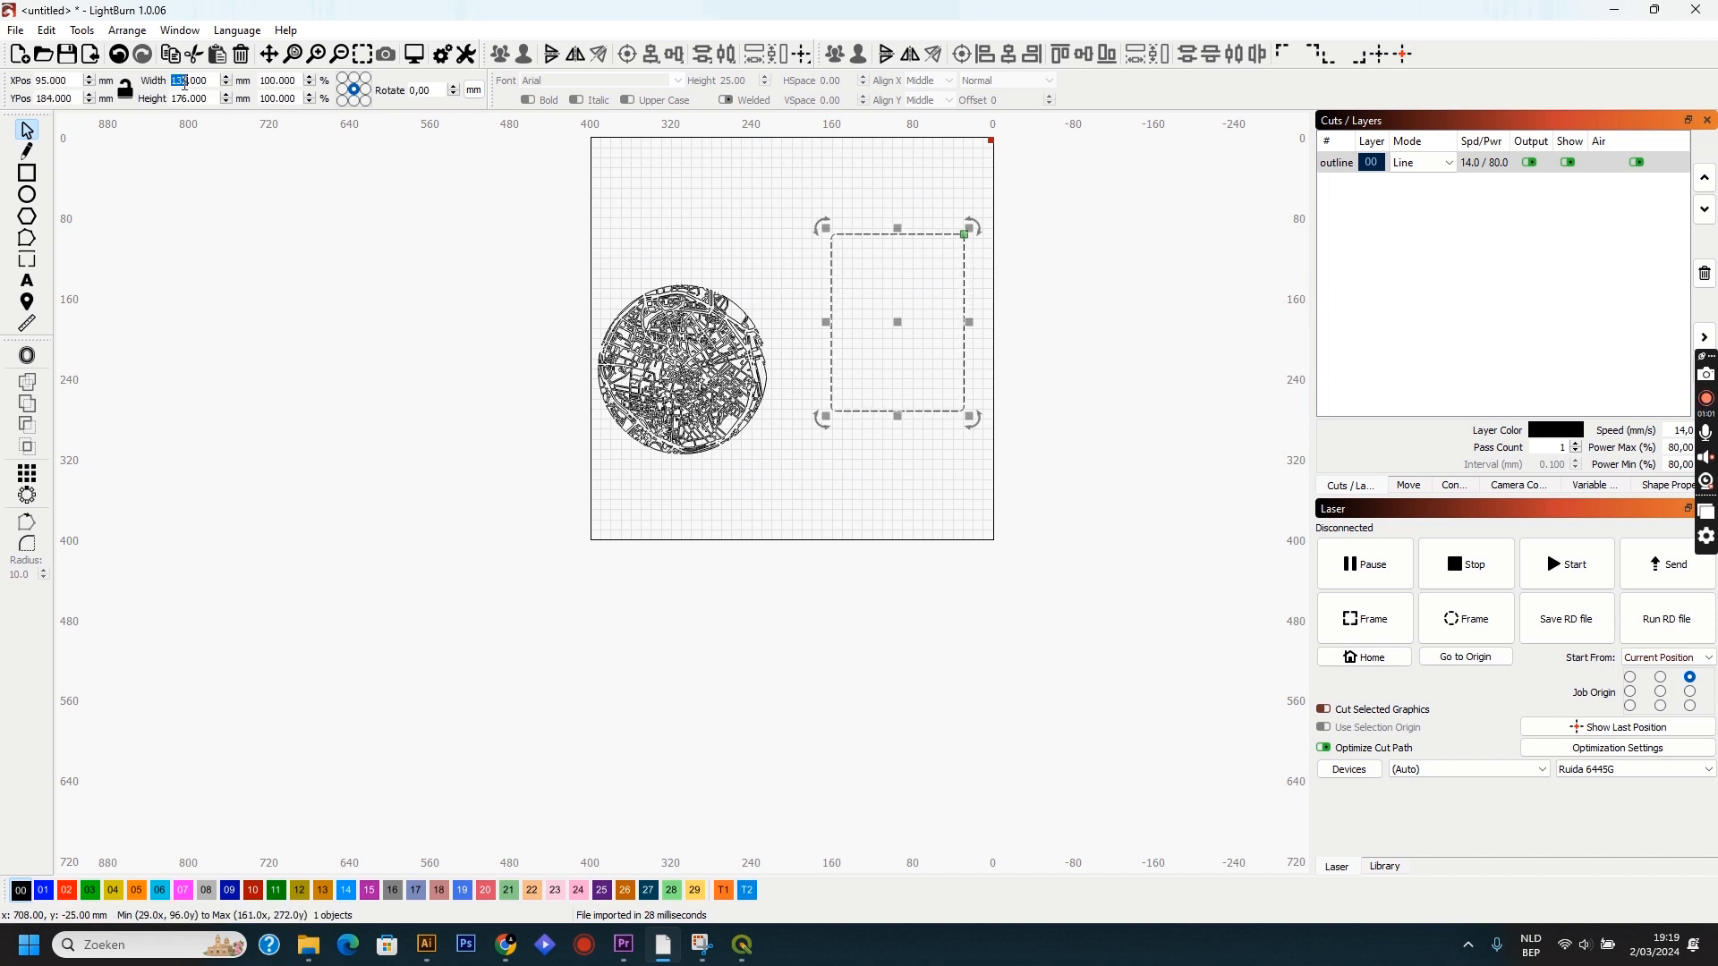
text(290)
key(Tab)
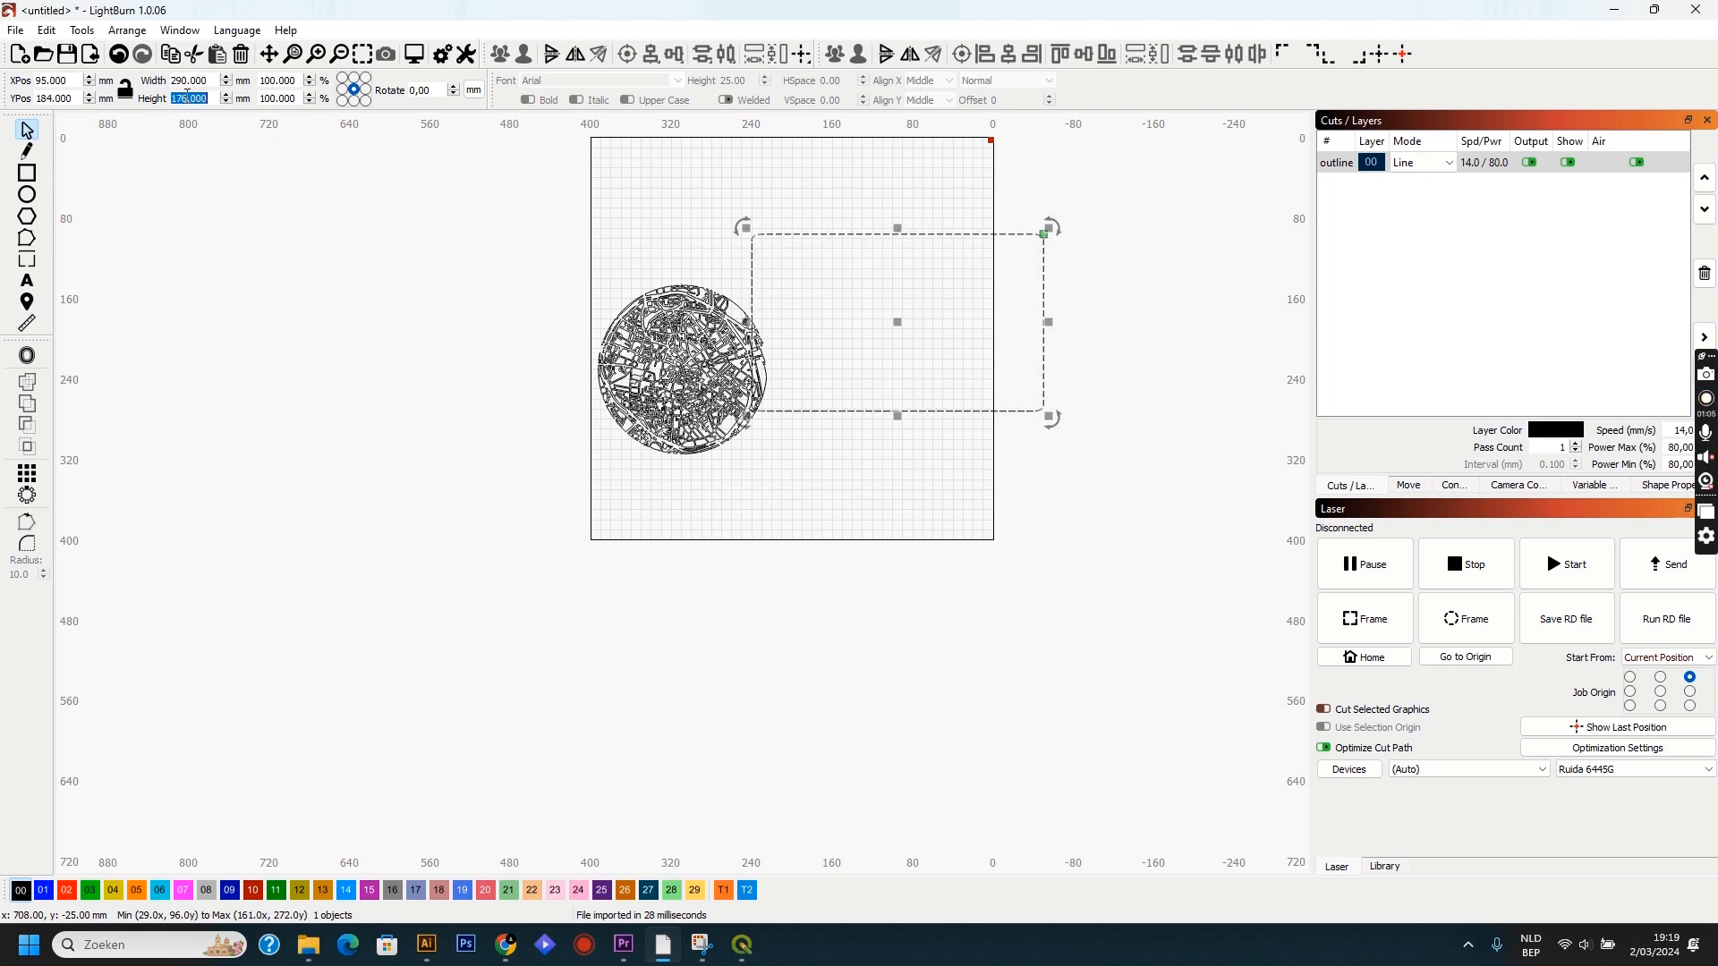
text(390)
key(Return)
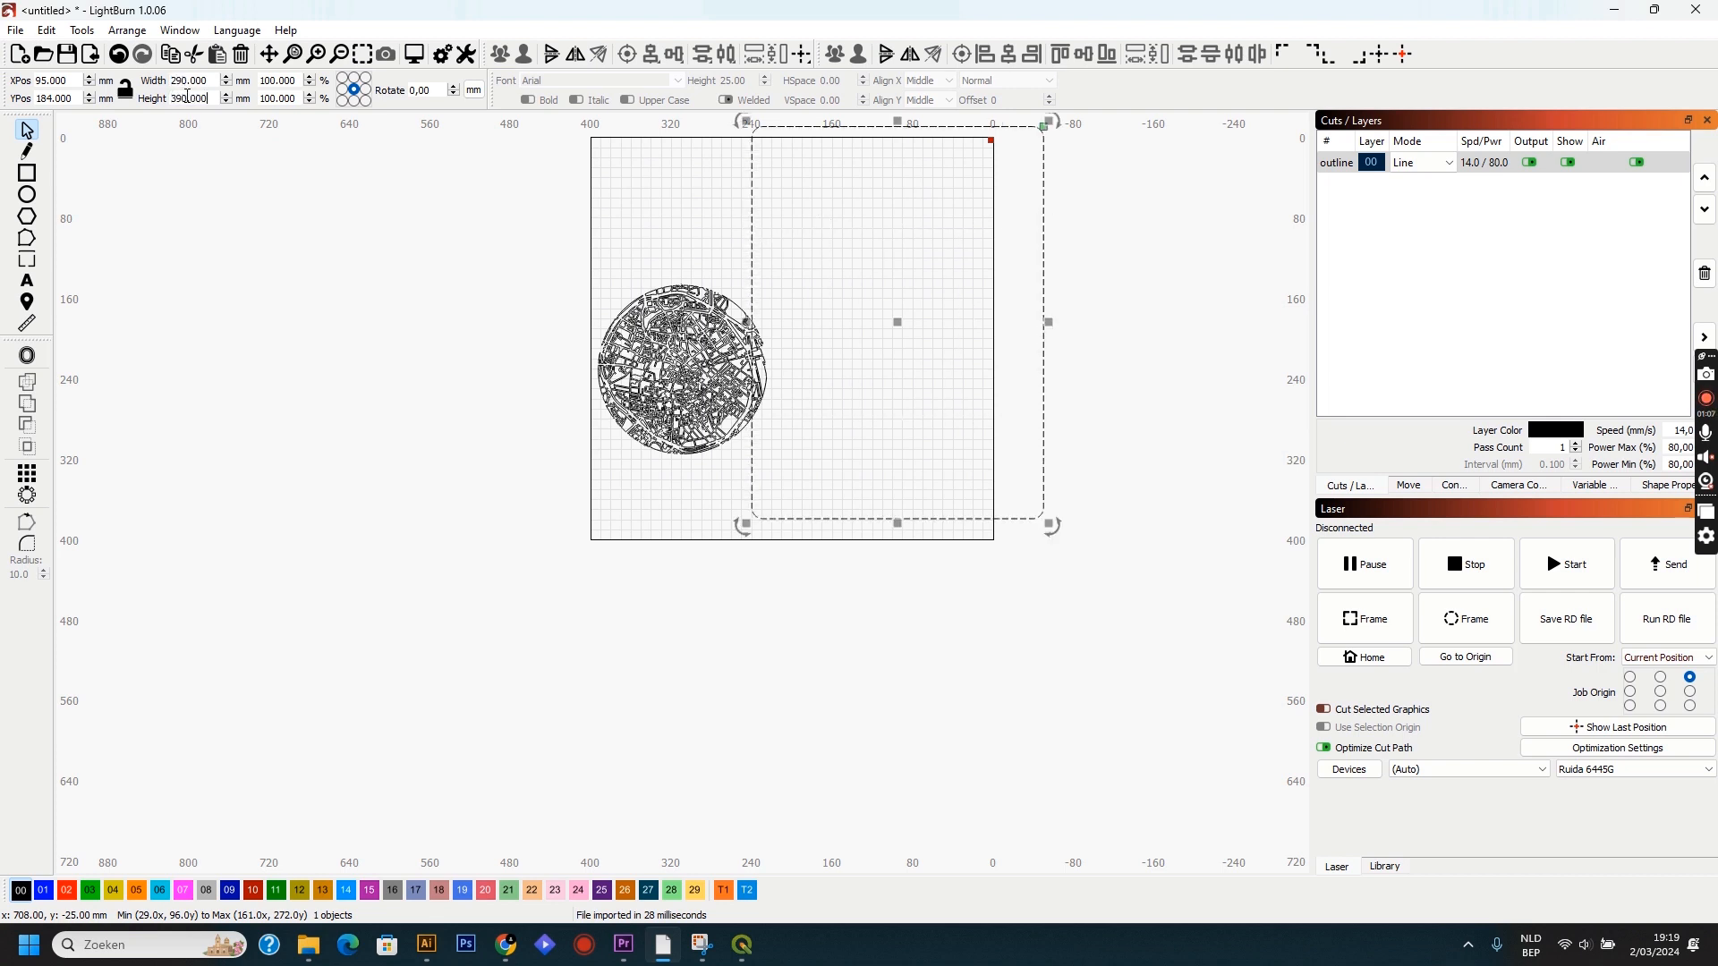
drag(892, 320, 841, 348)
Assign the circular map to blue layer 01 and name that layer "streets".
click(657, 358)
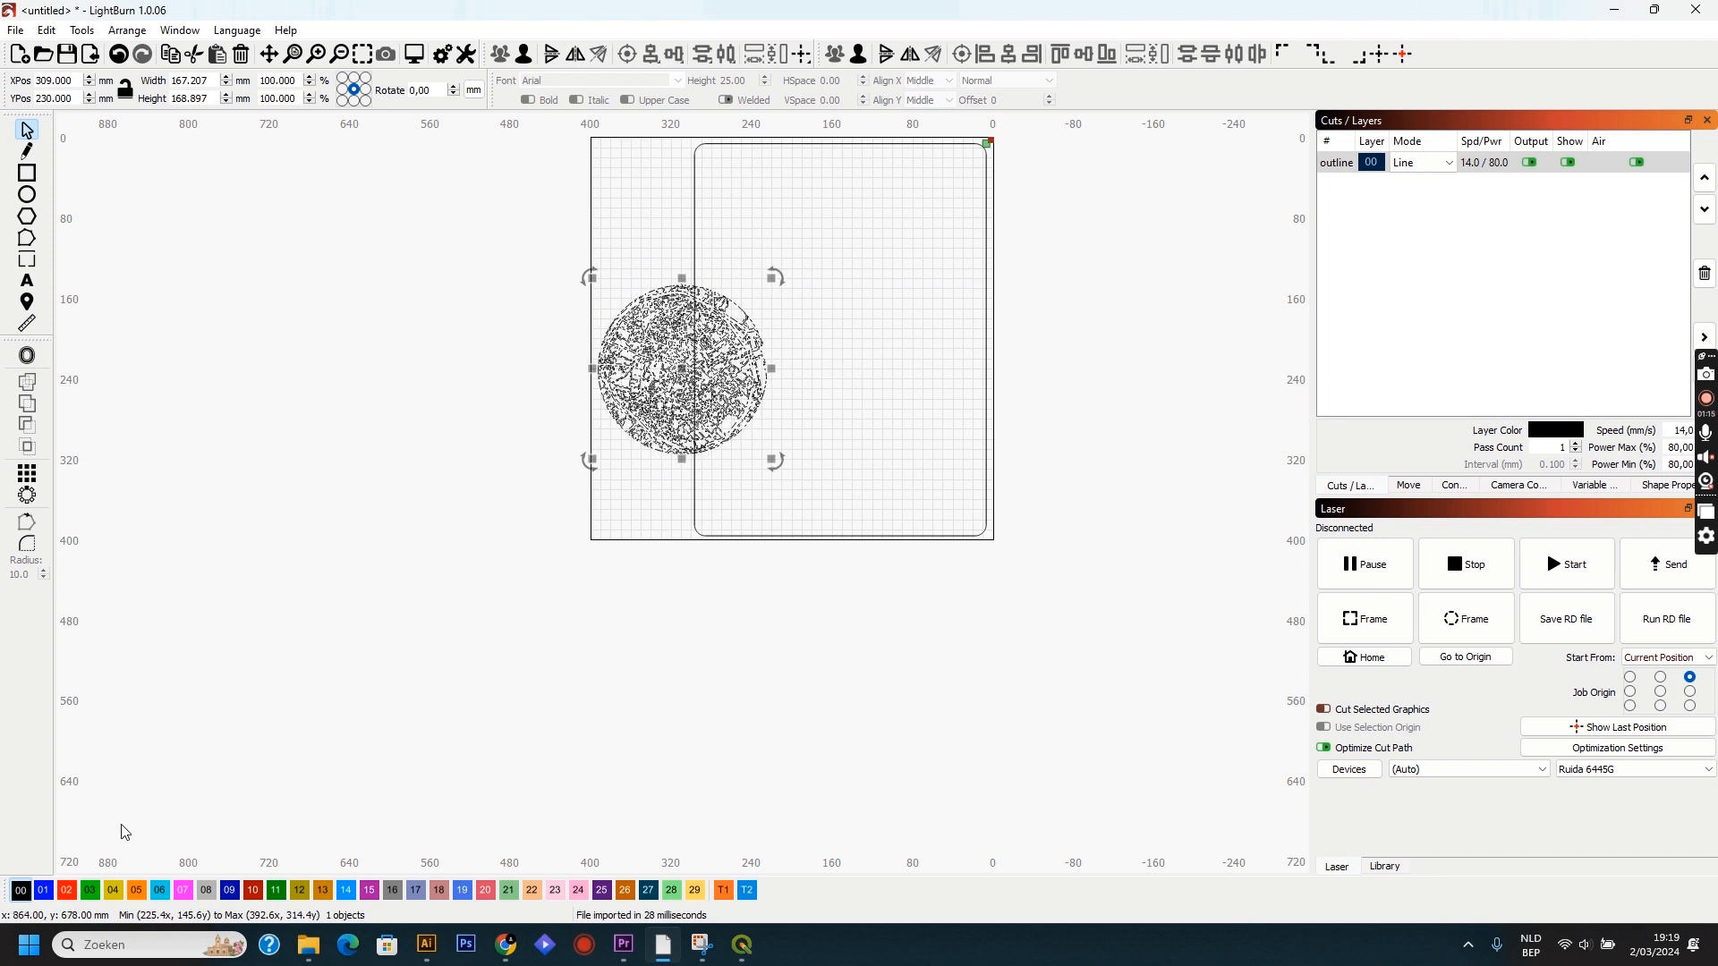
click(43, 891)
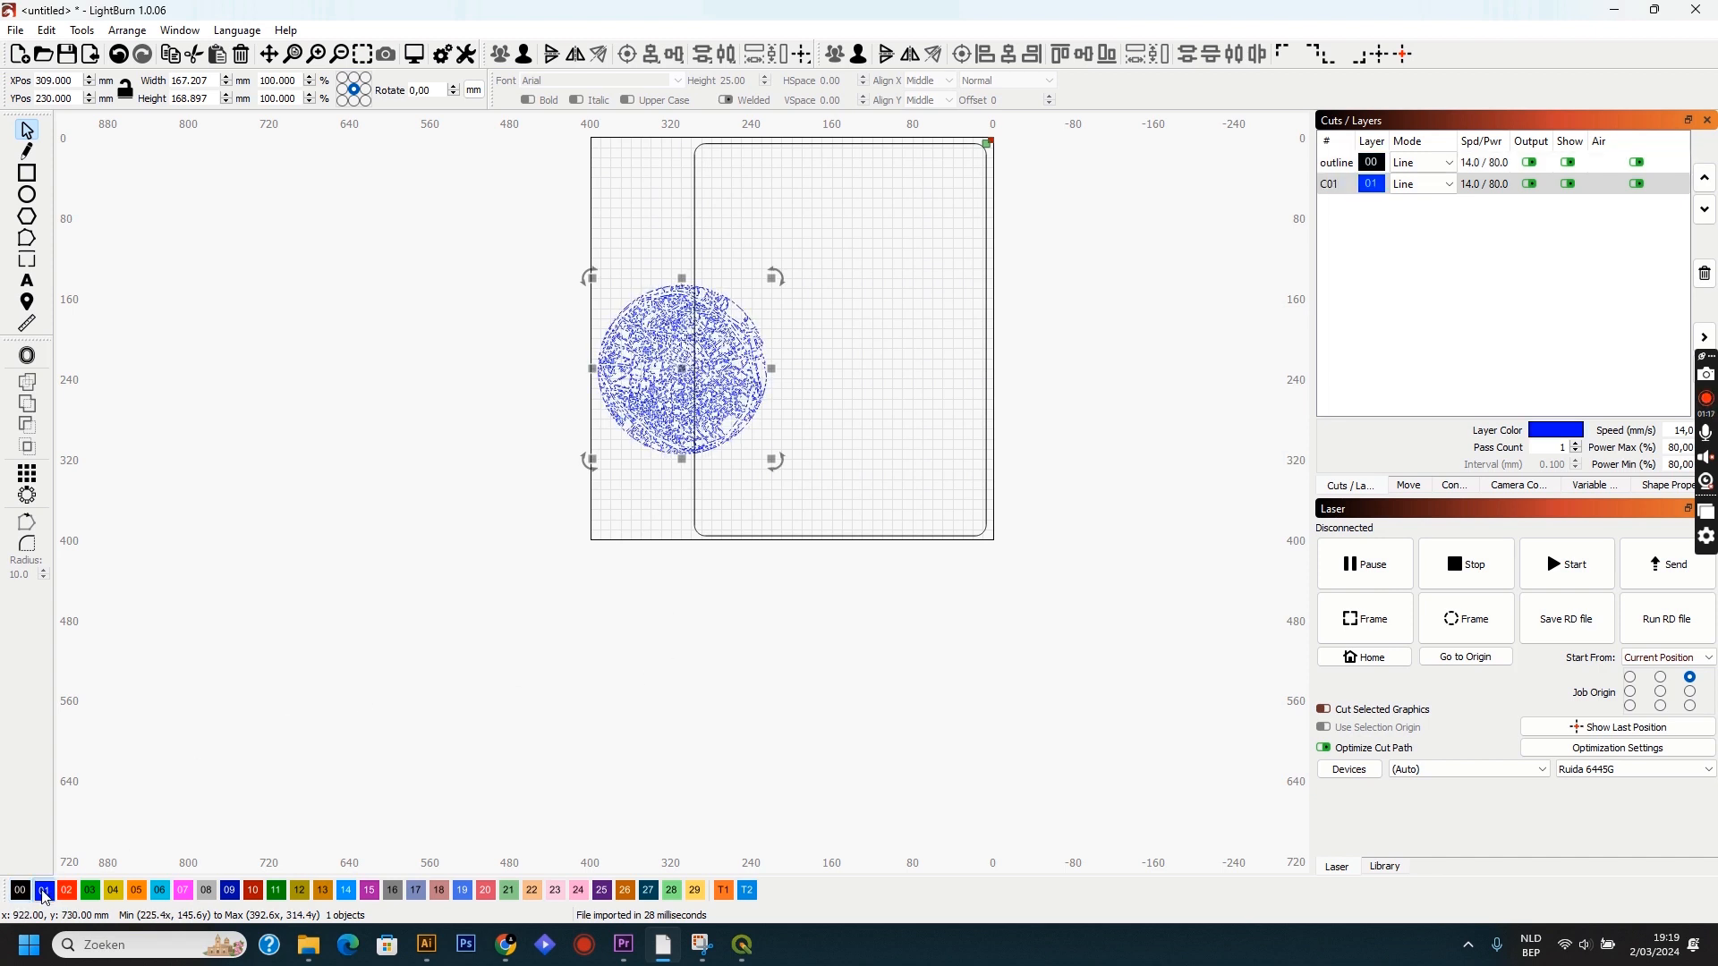
double_click(1331, 186)
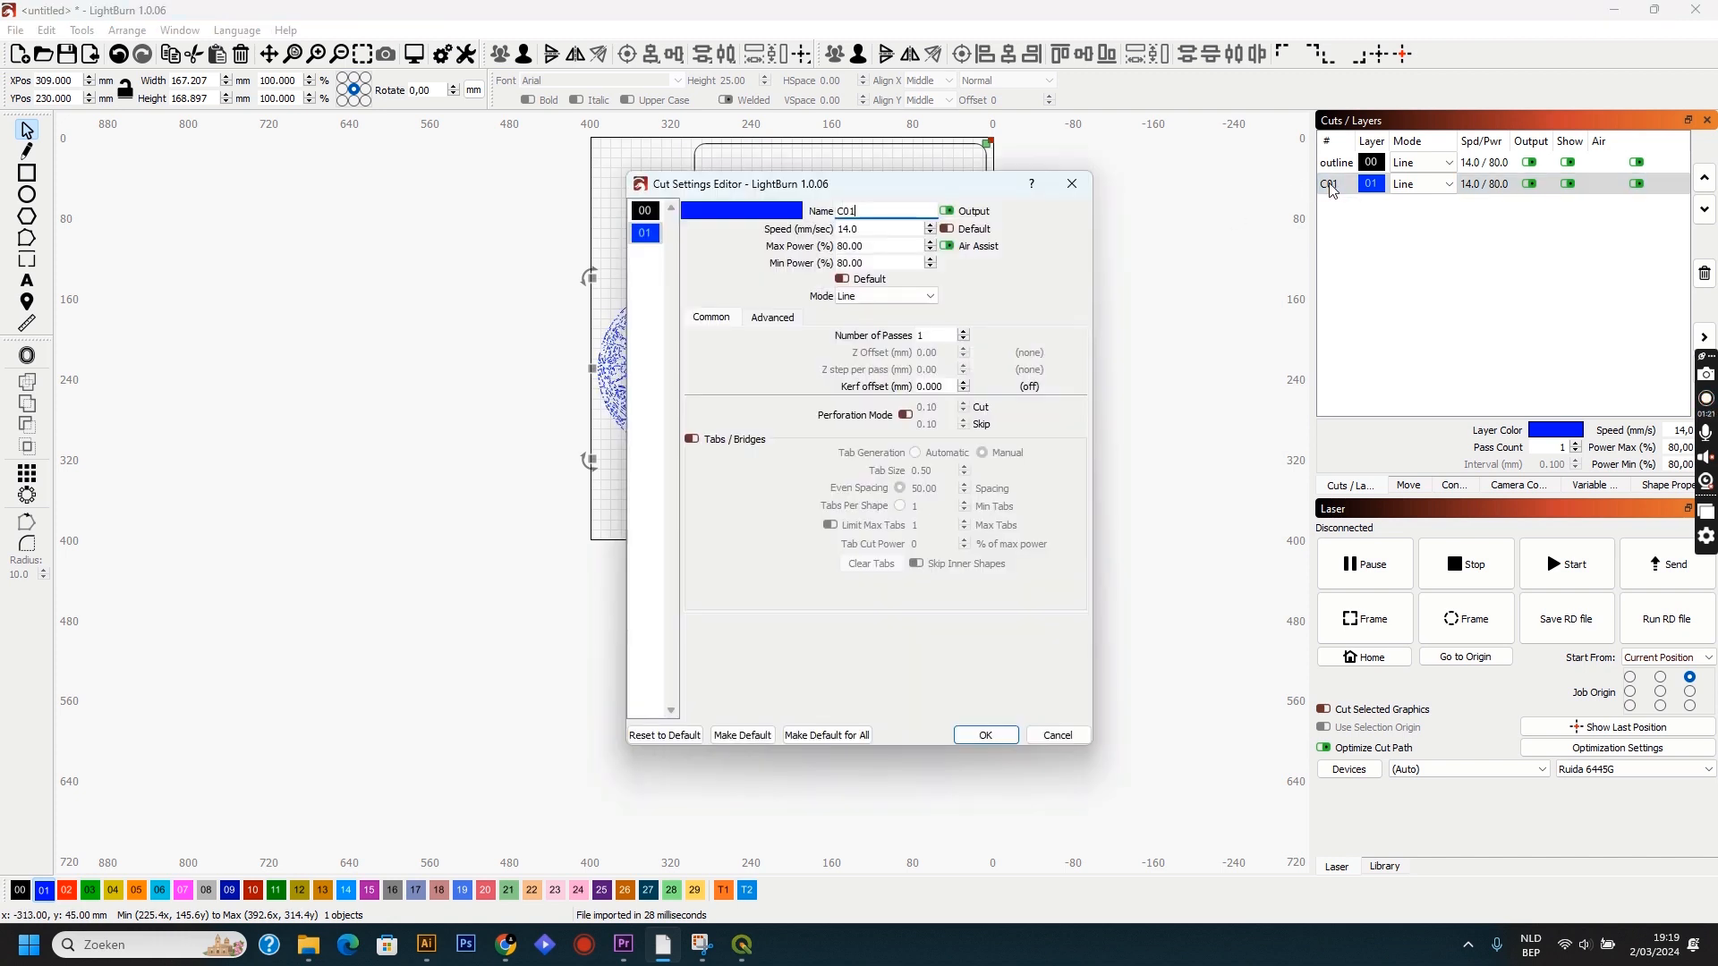
click(878, 212)
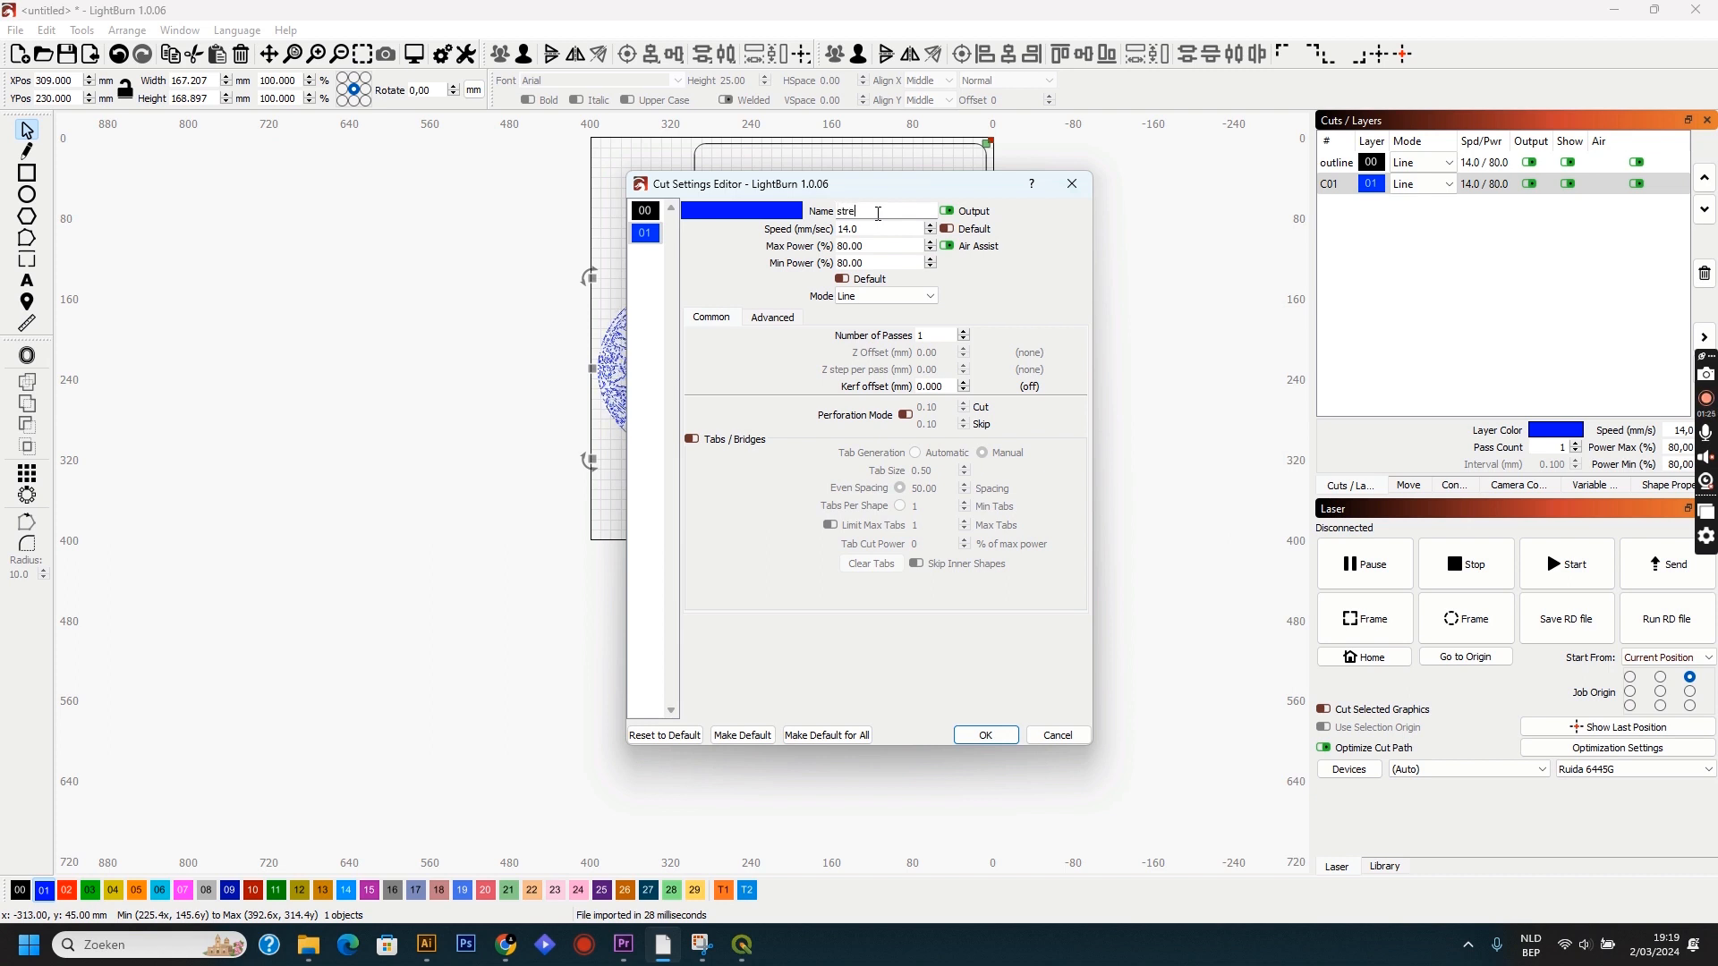
text(streets)
key(Return)
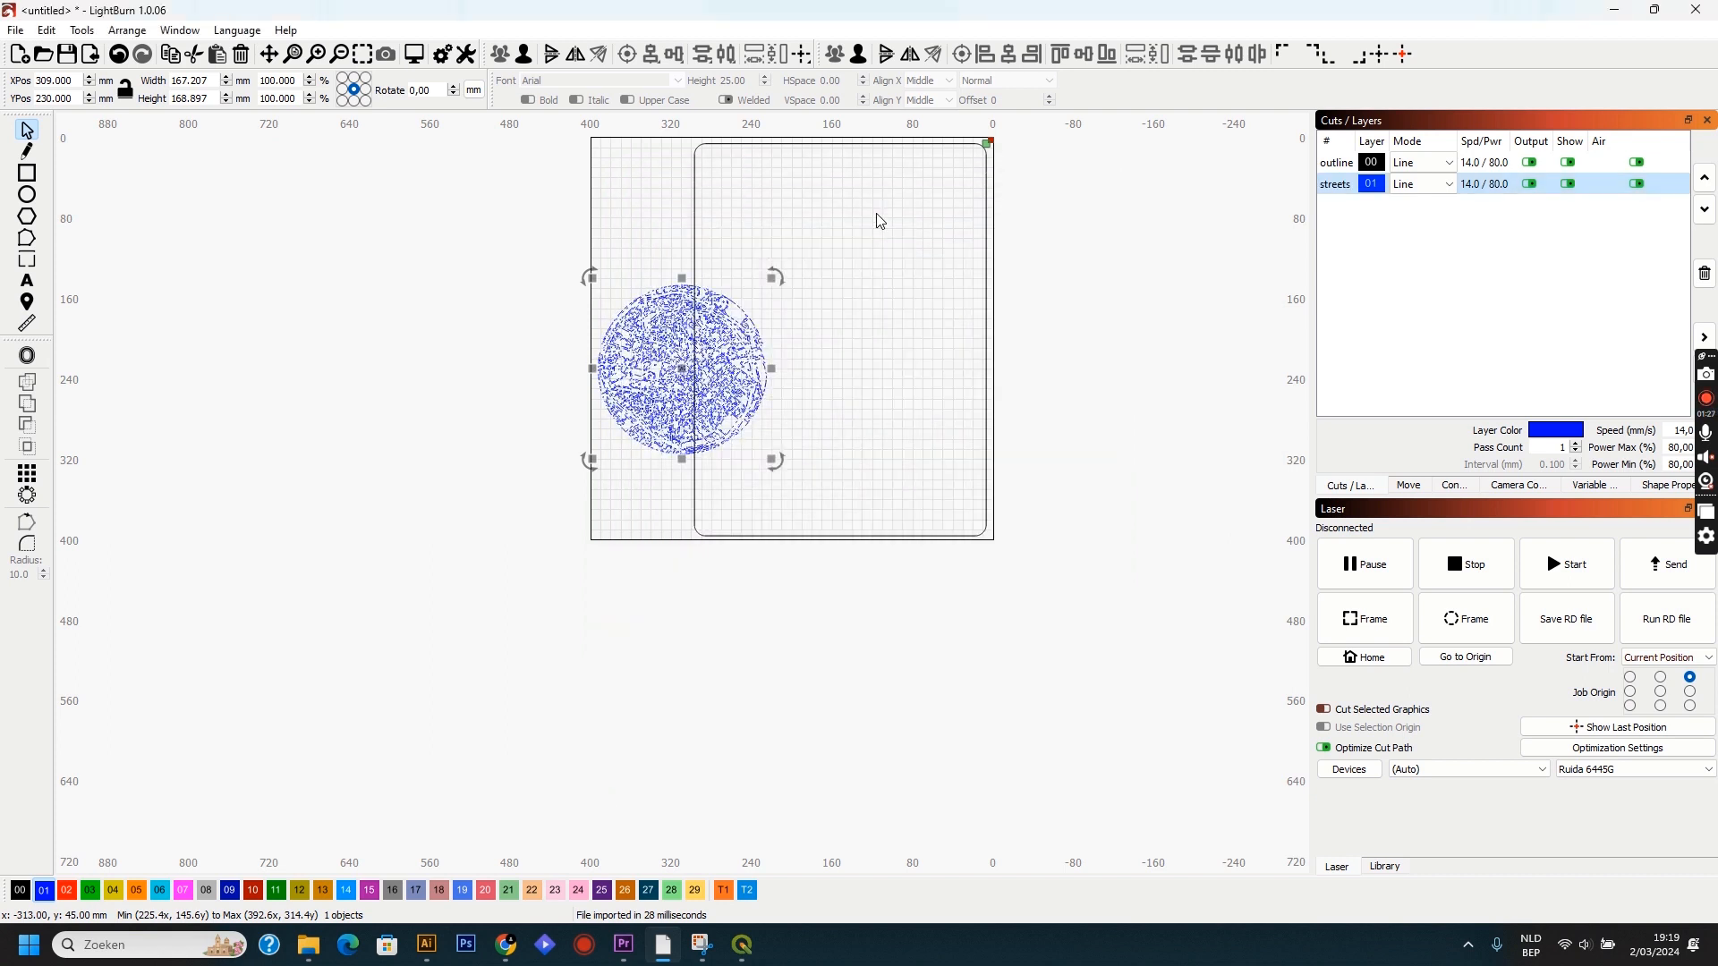
Move the map into the upper part of the rounded frame and set its width to 250 mm with proportions locked.
drag(682, 375, 839, 298)
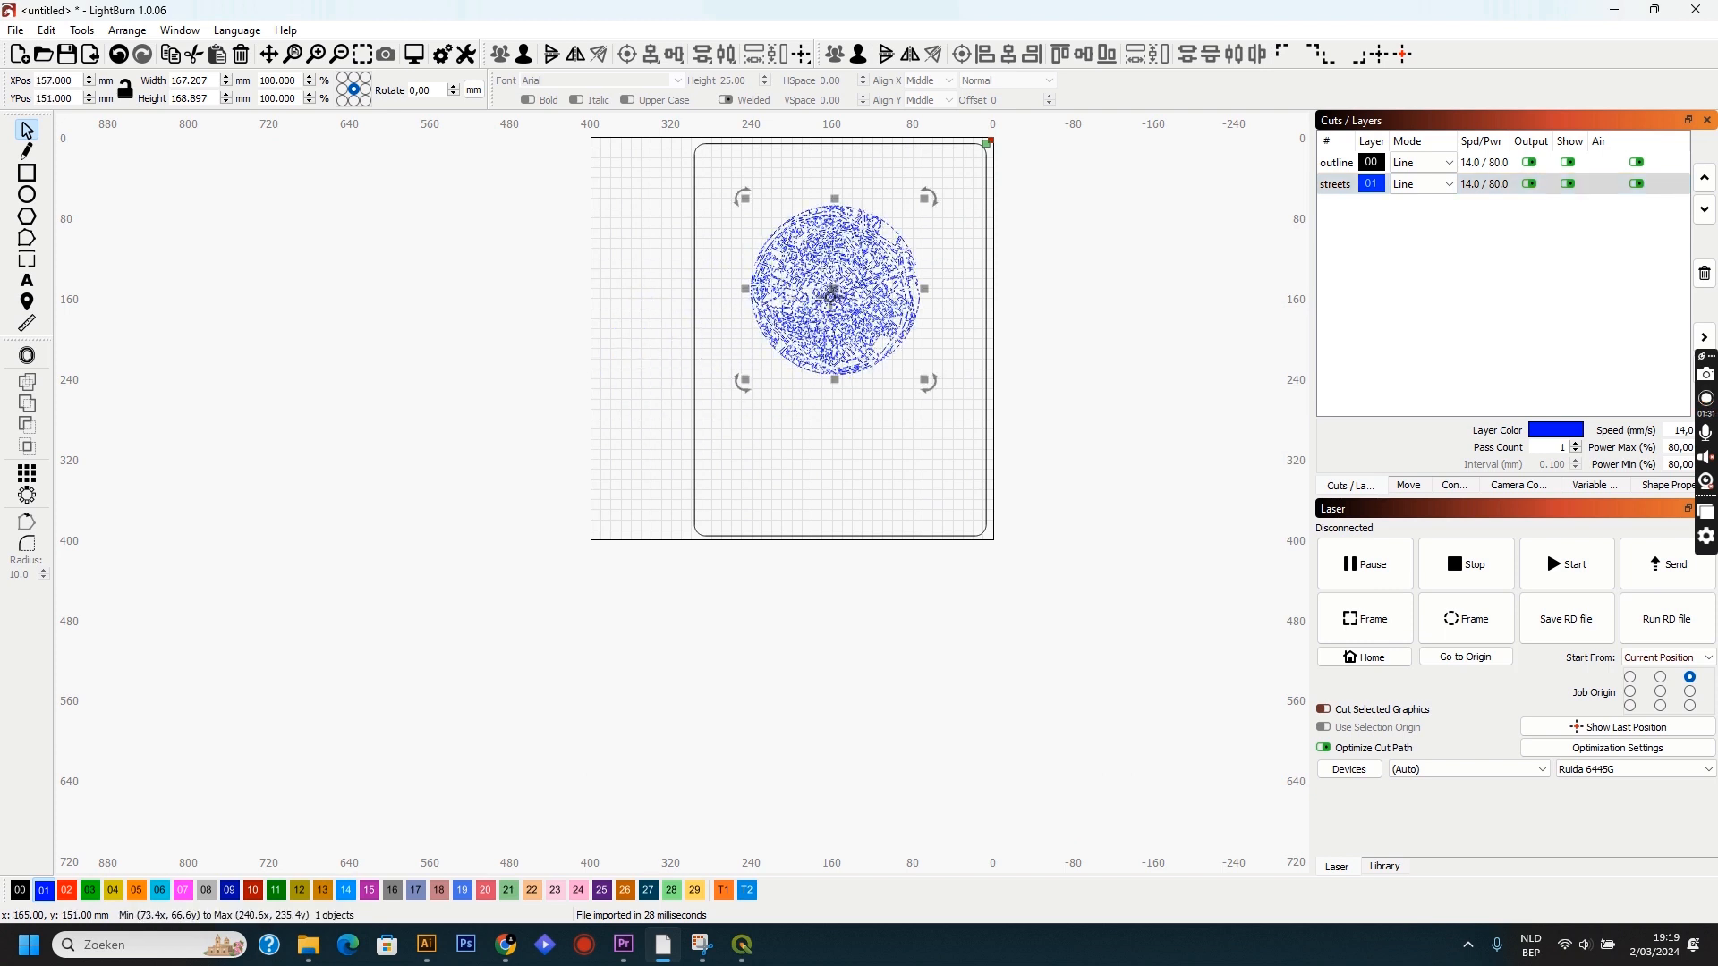
double_click(200, 82)
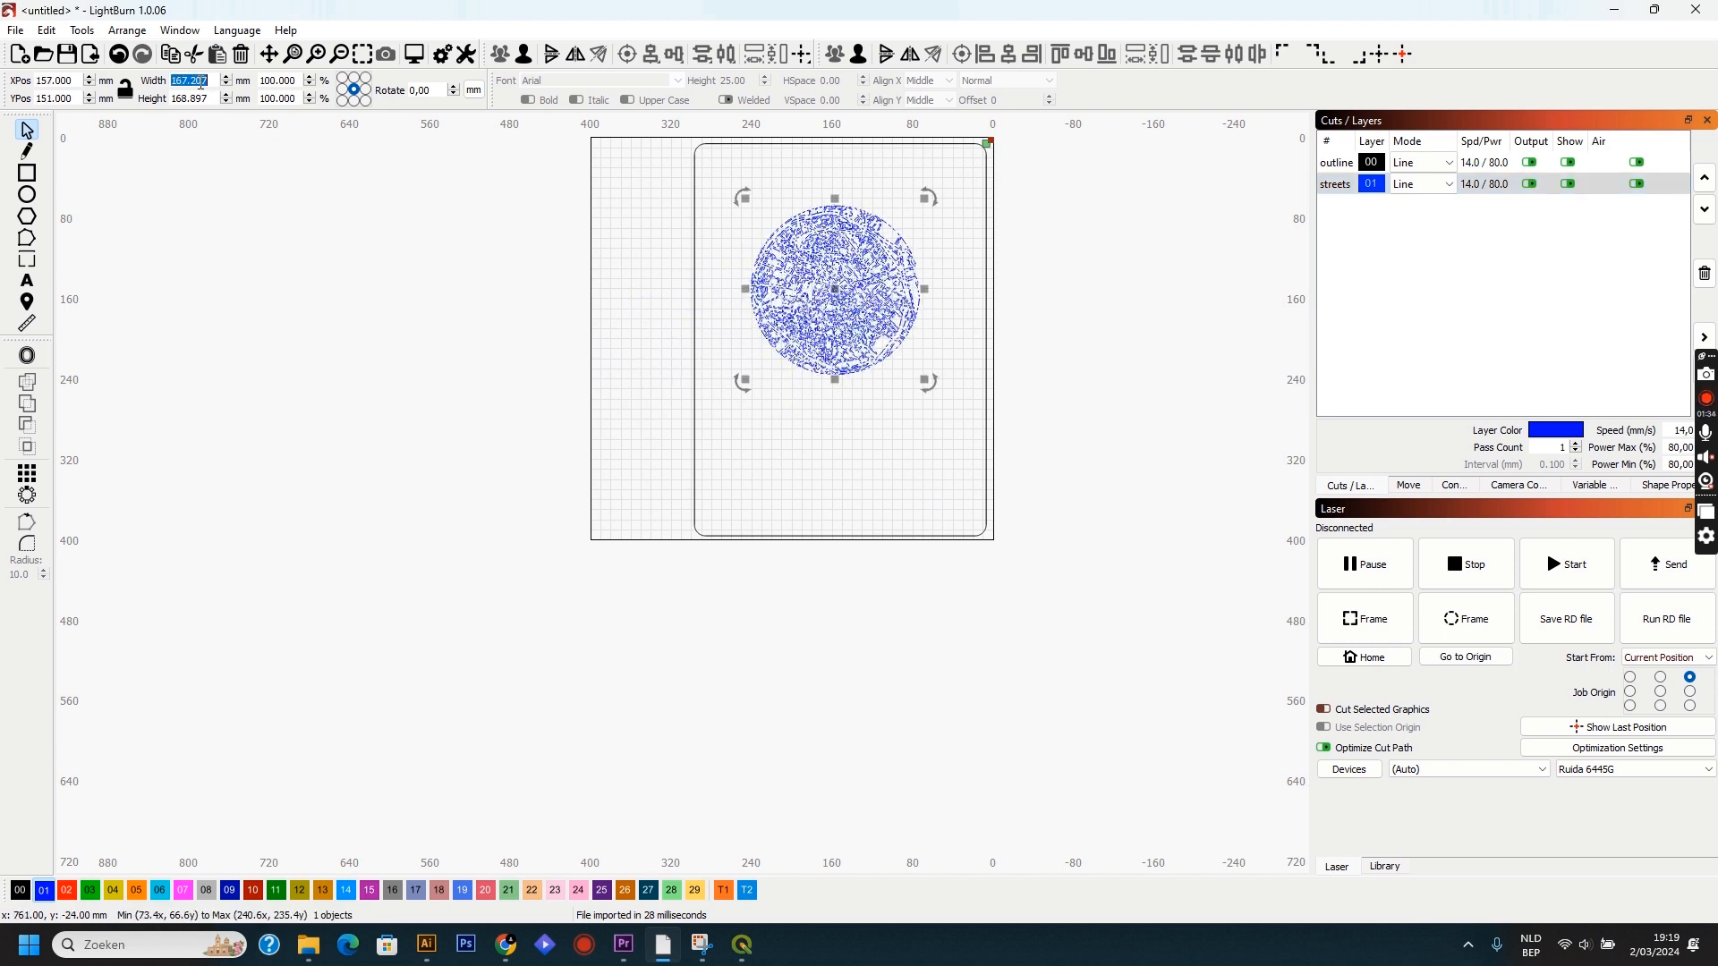
click(126, 91)
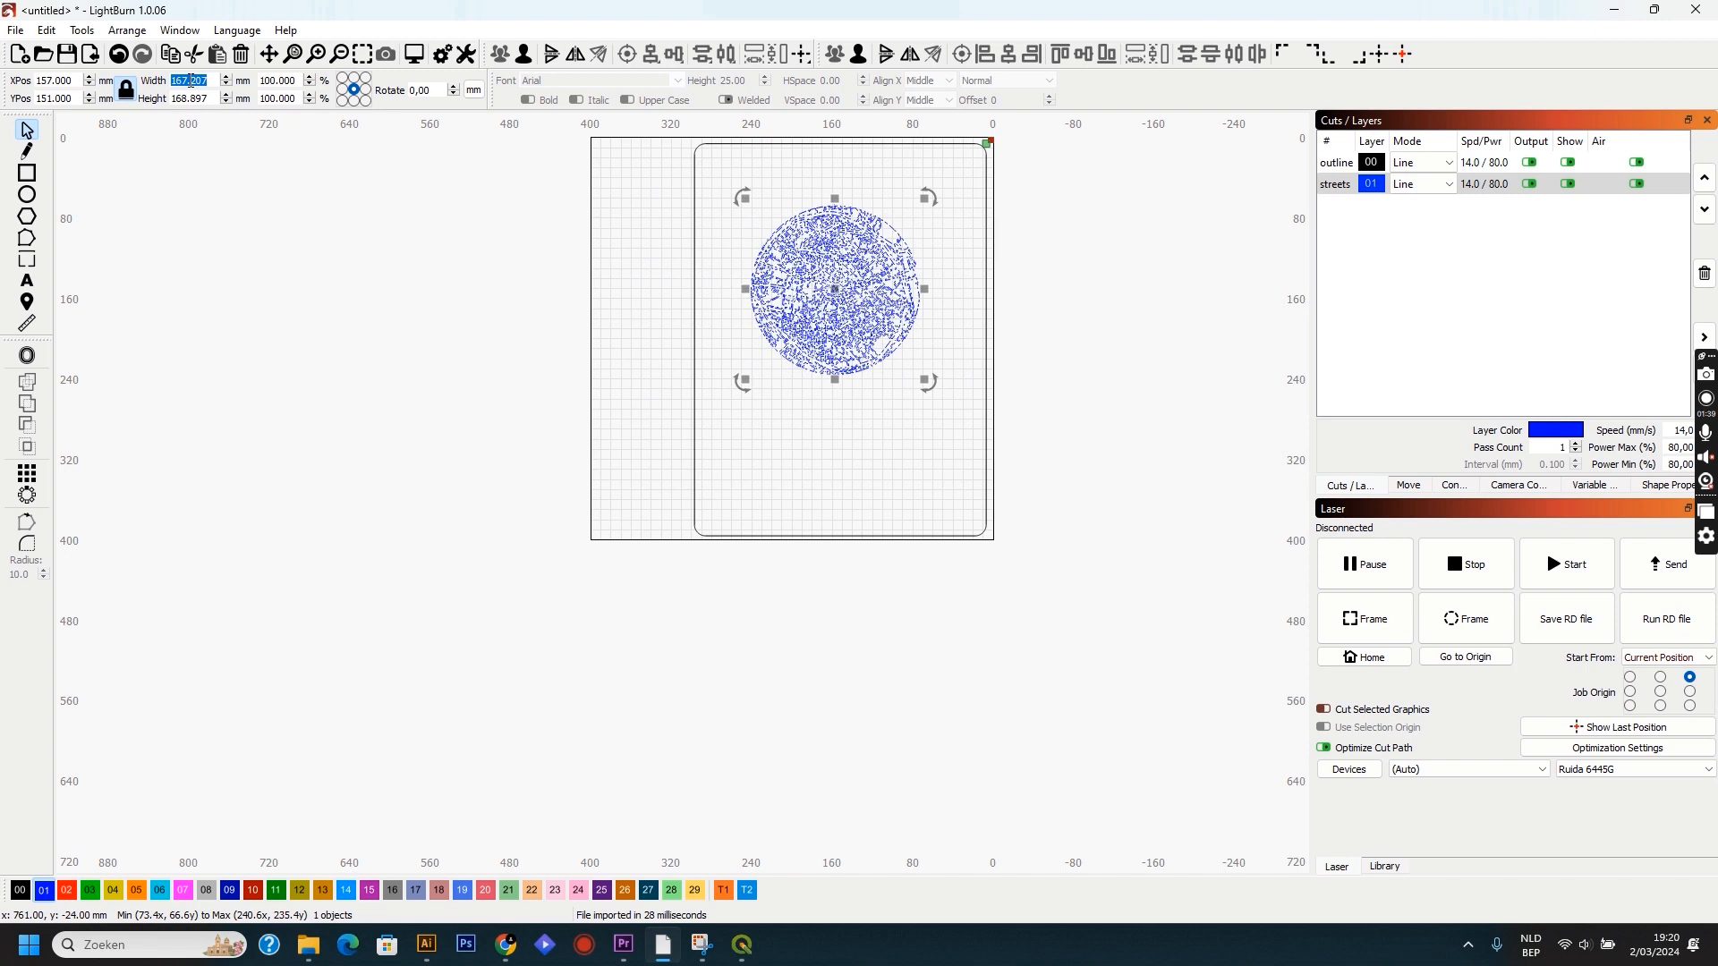
text(250)
key(Return)
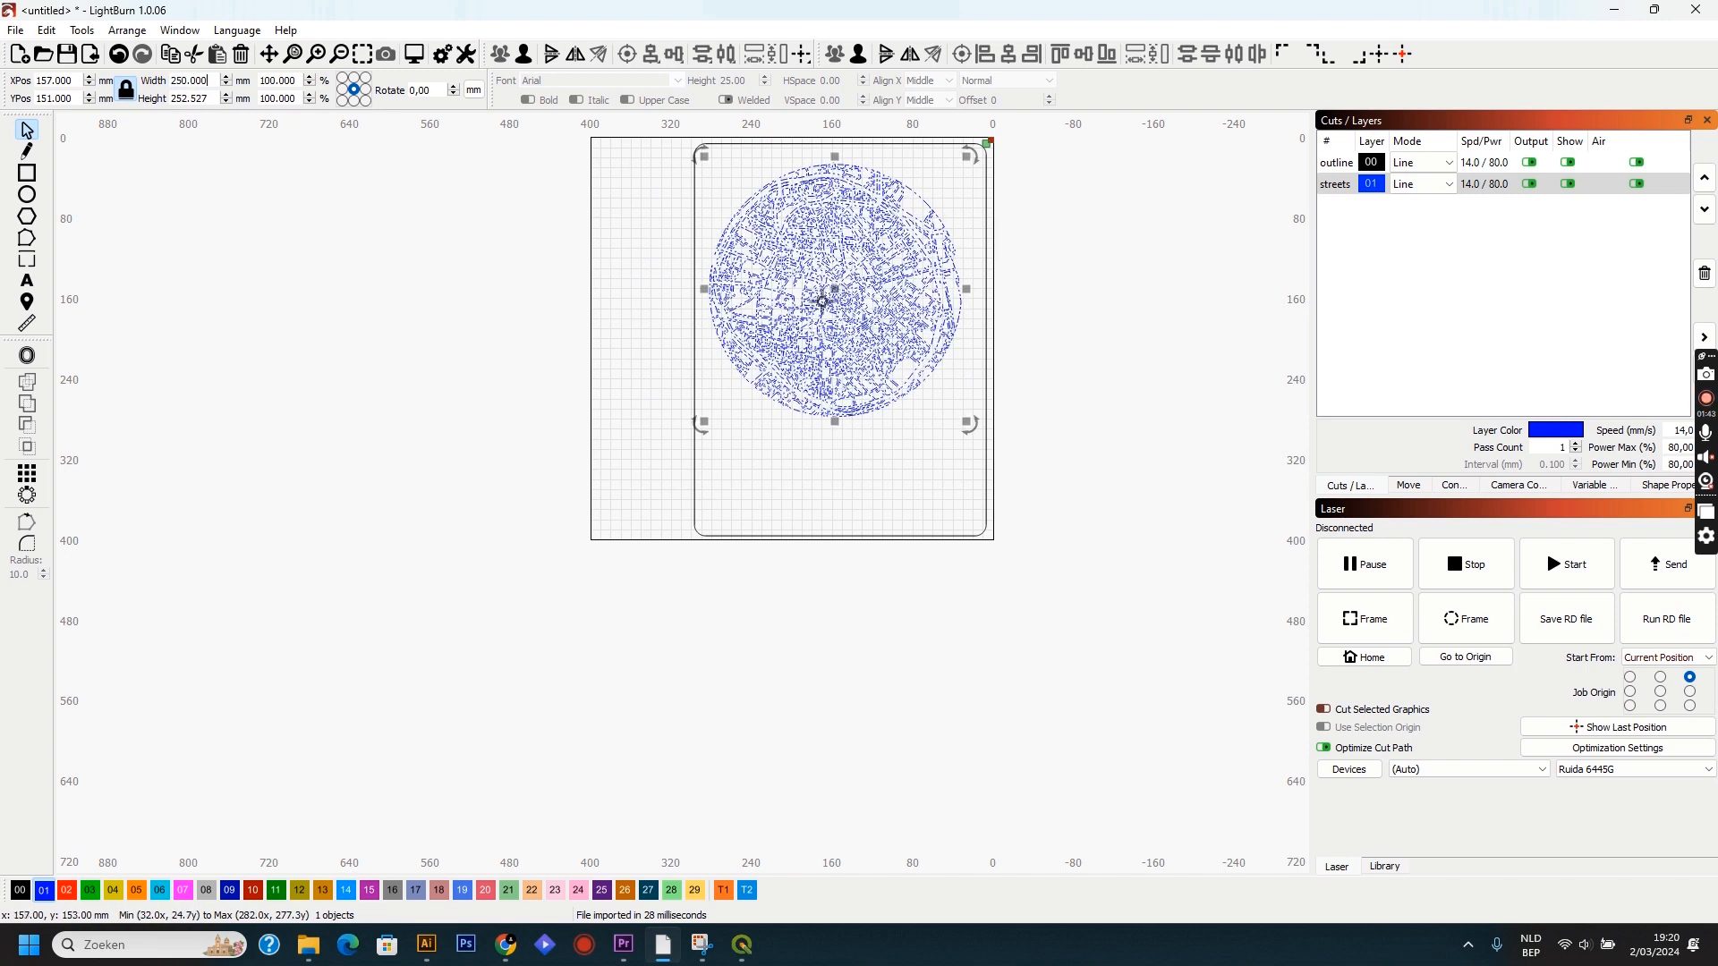
Centre the map horizontally within the rounded frame and deselect.
drag(702, 319, 702, 320)
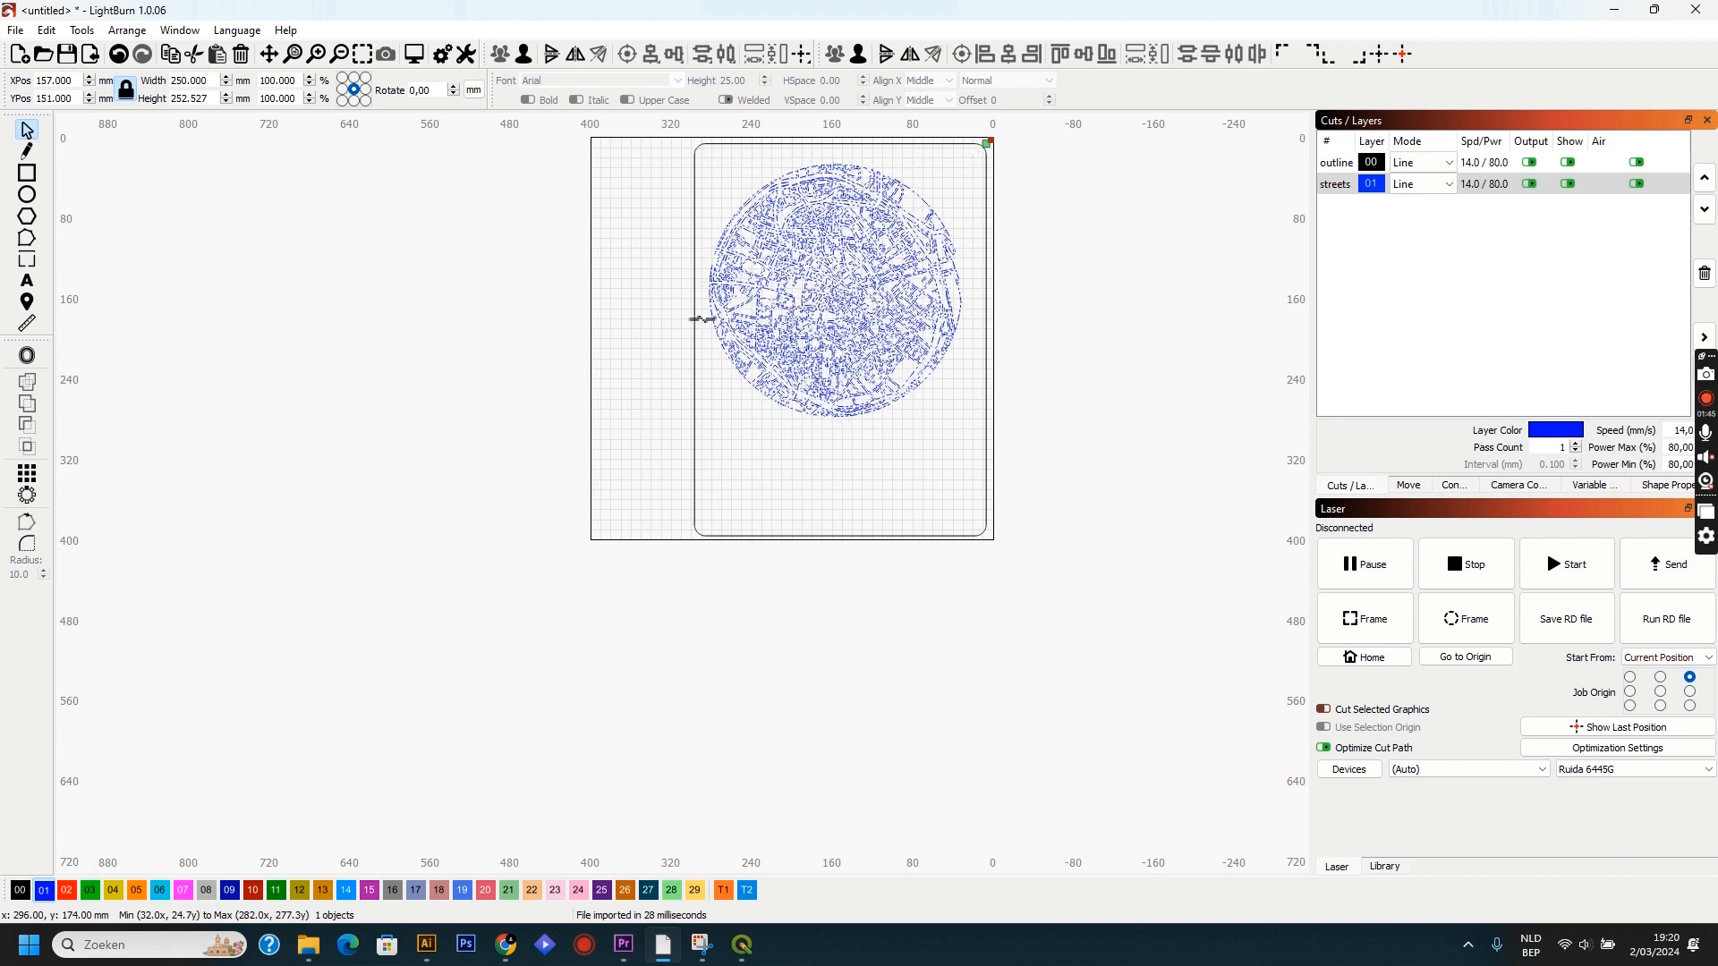
shift+click(697, 317)
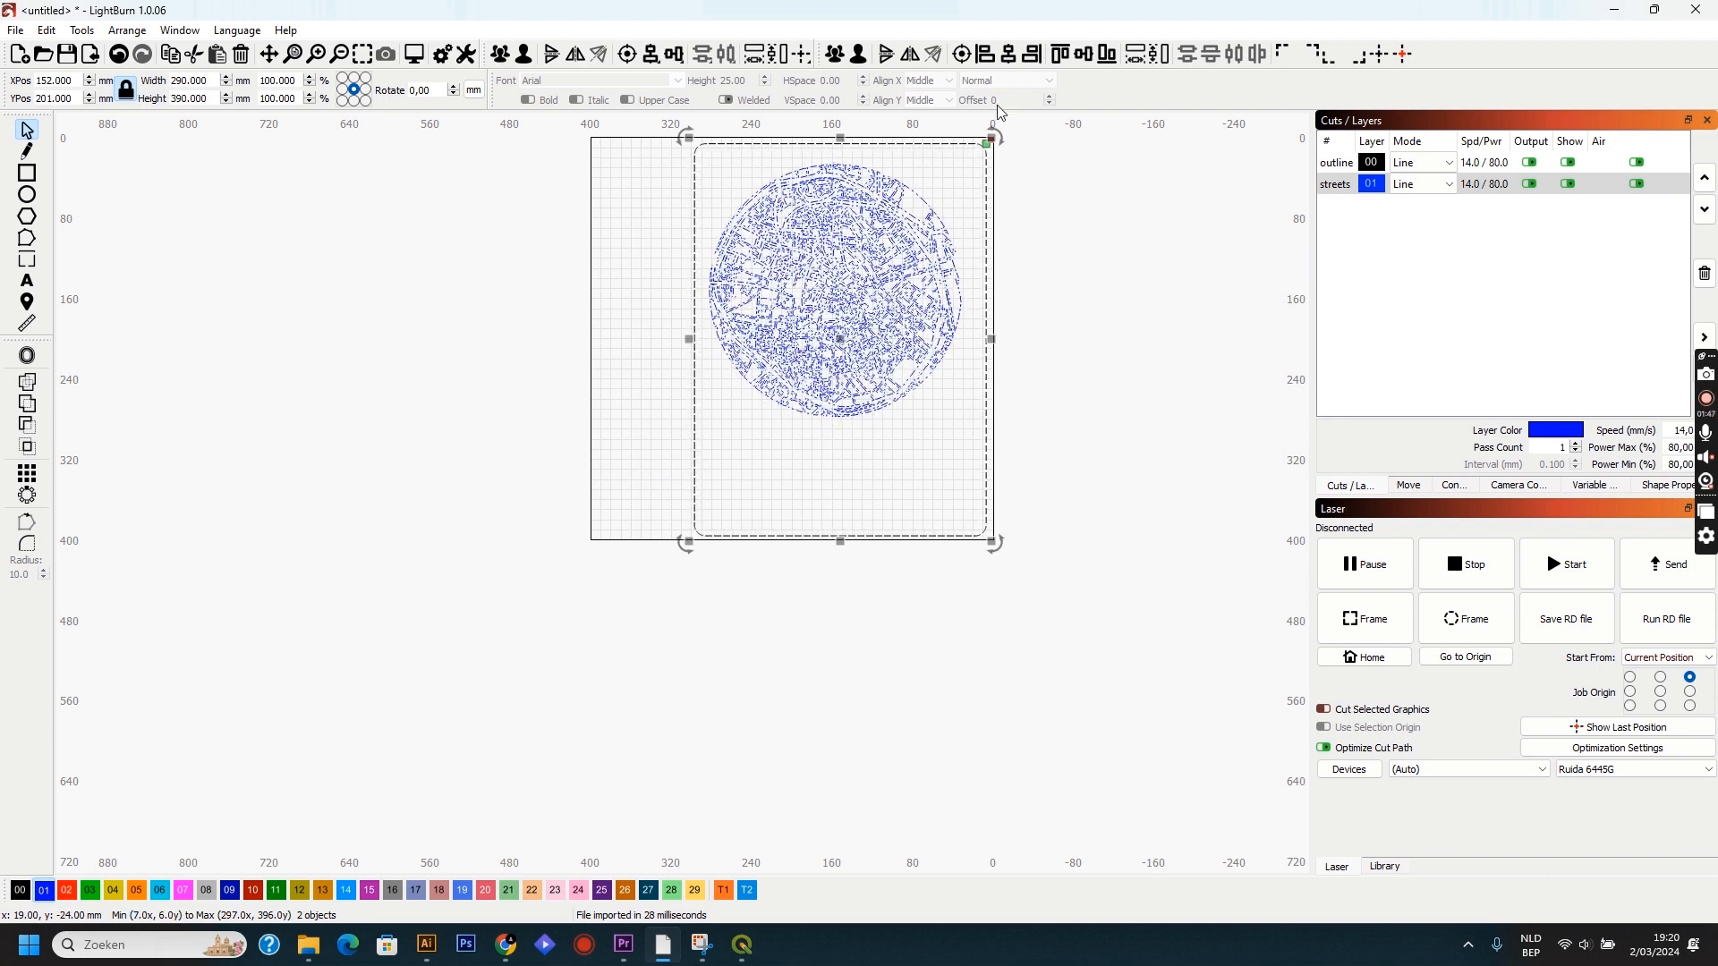
click(1009, 59)
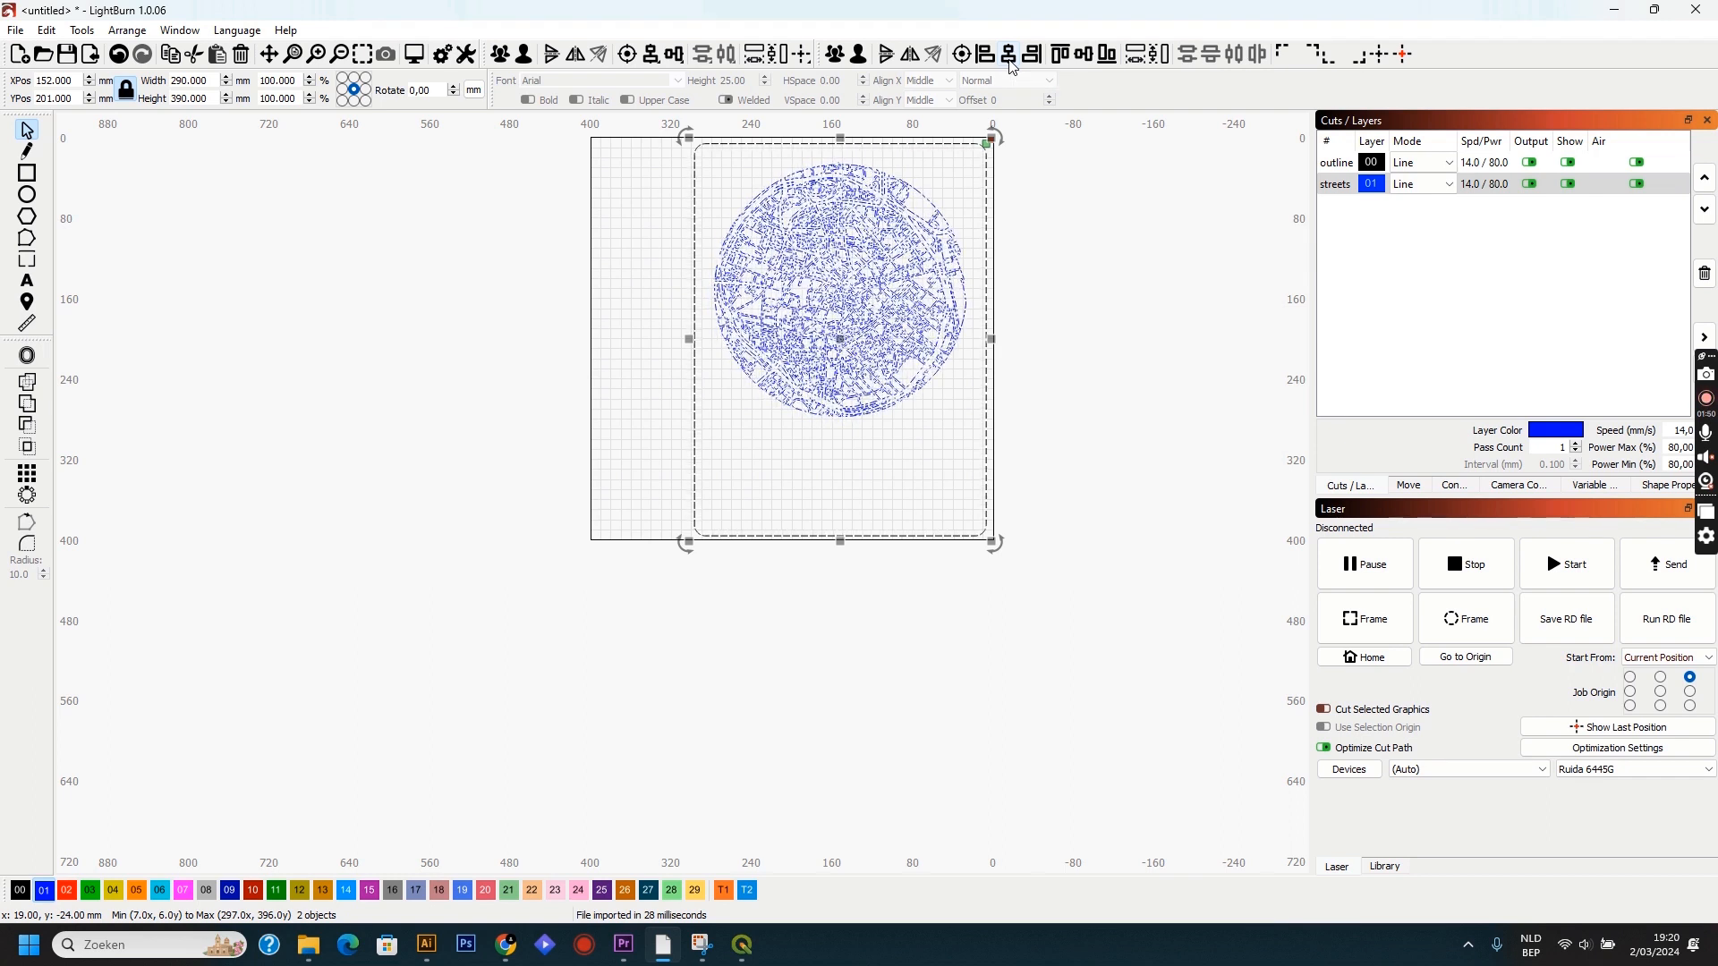
click(1105, 354)
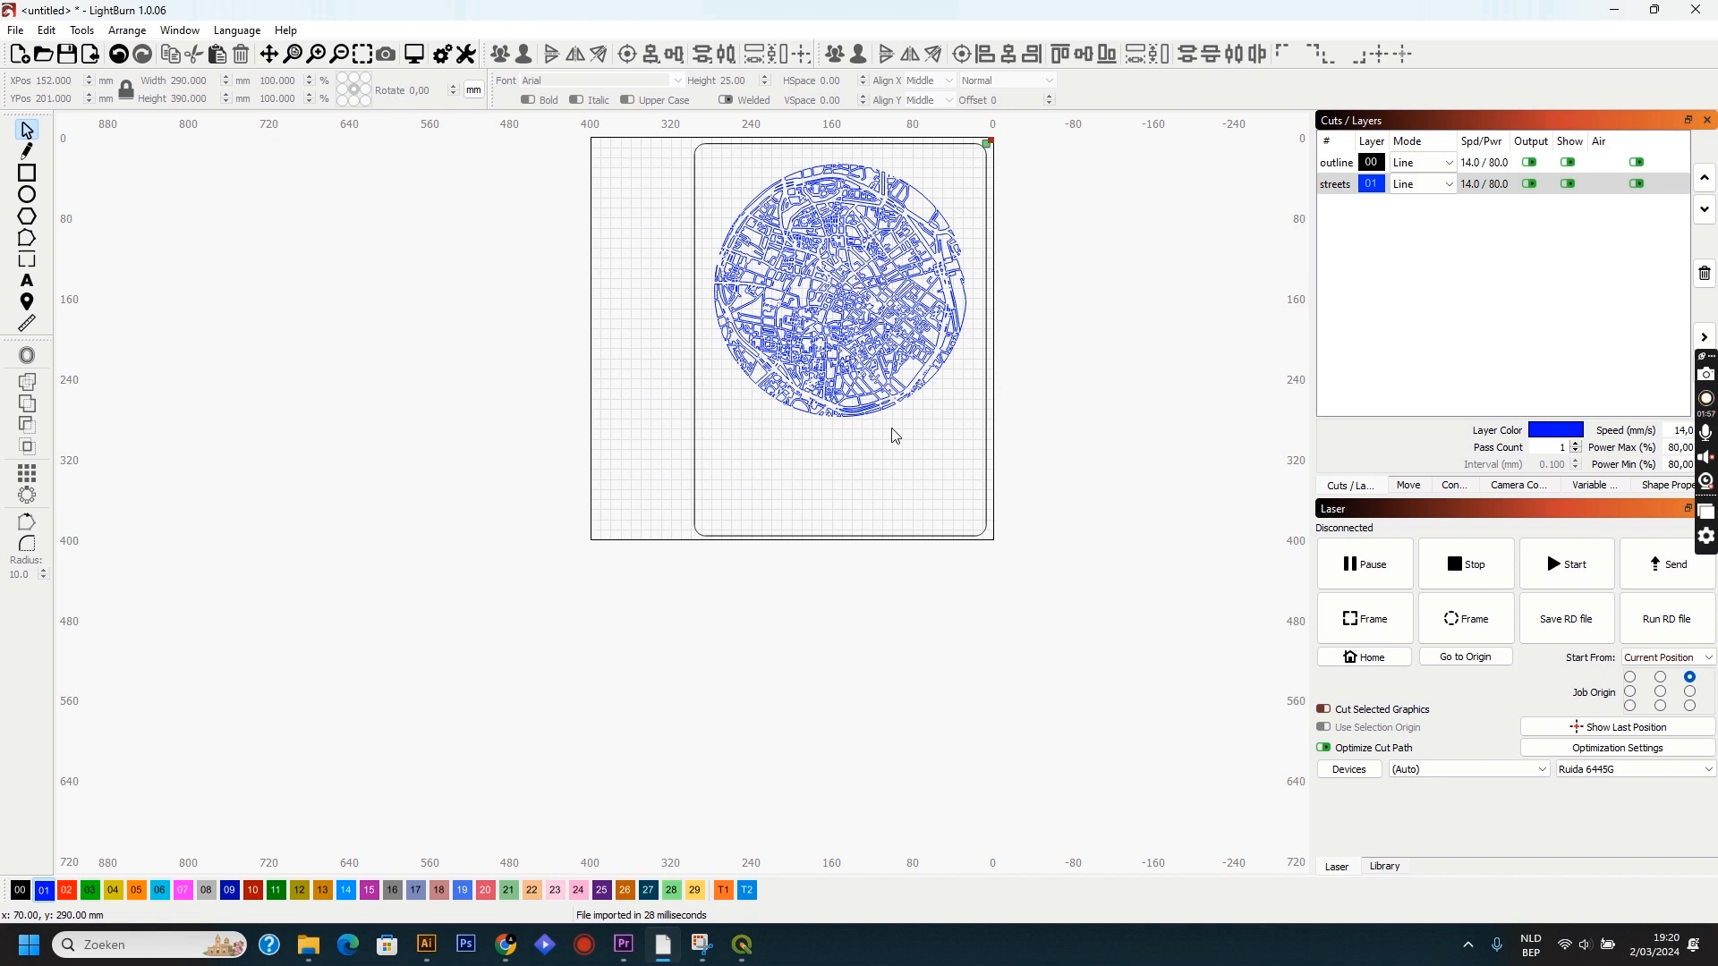
Add the text "- LEUVEN -" below the map inside the frame.
click(32, 284)
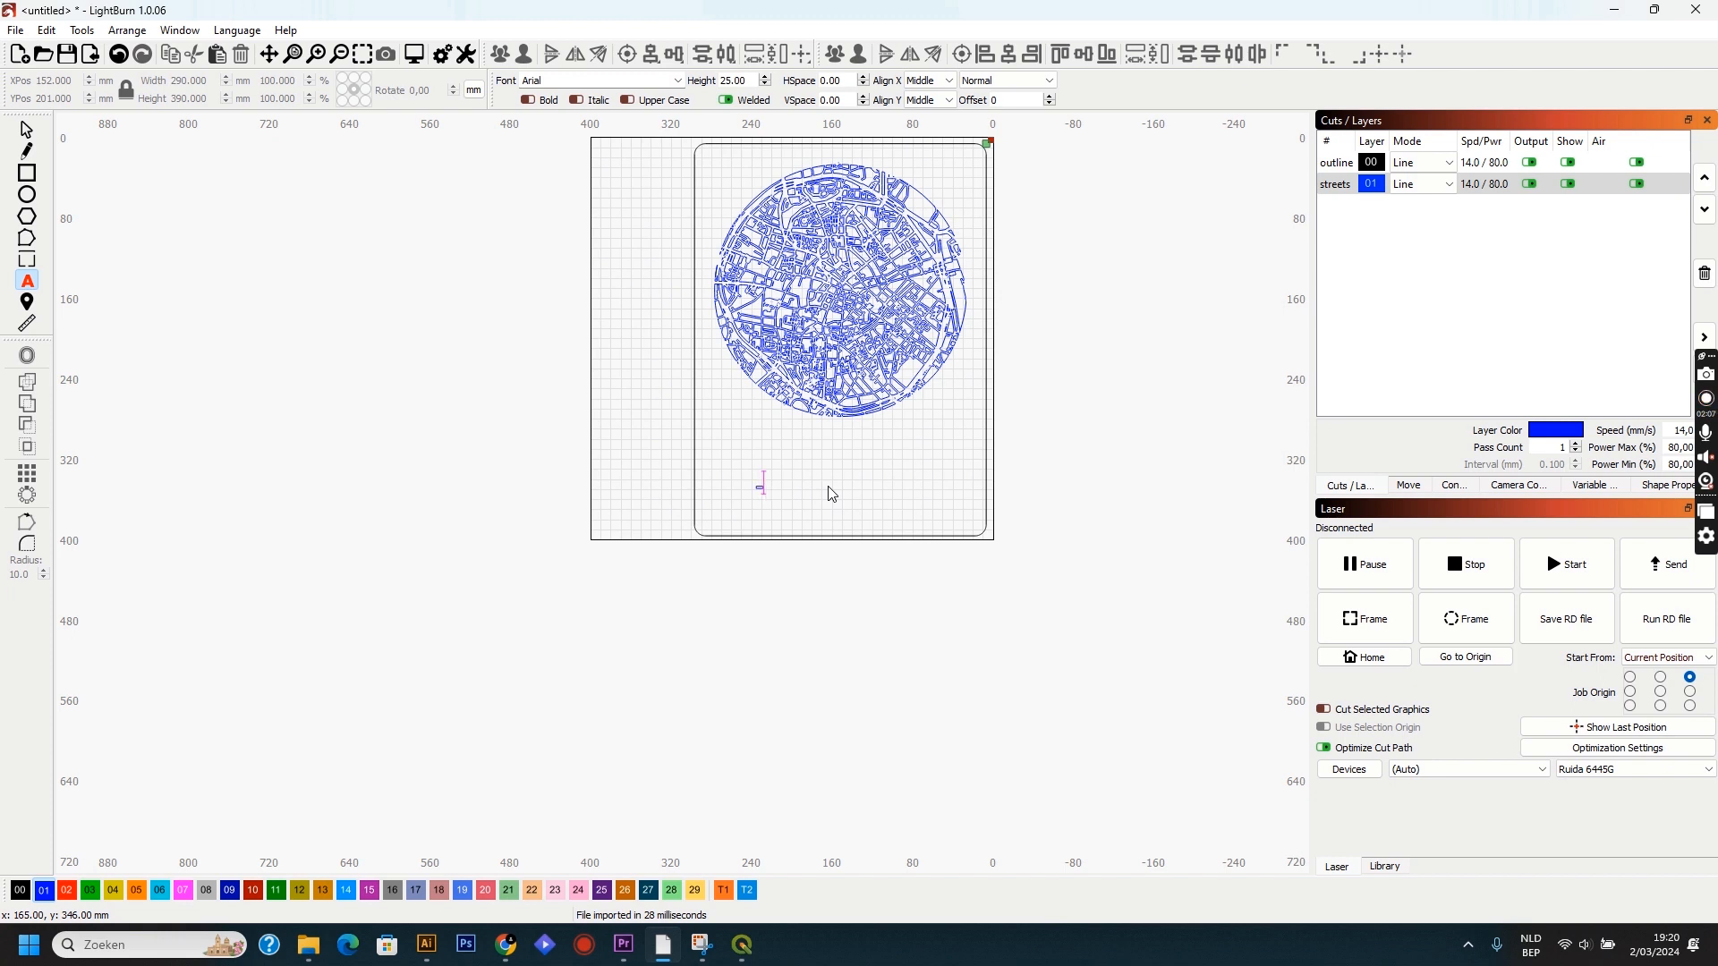
text(LEUVEN -)
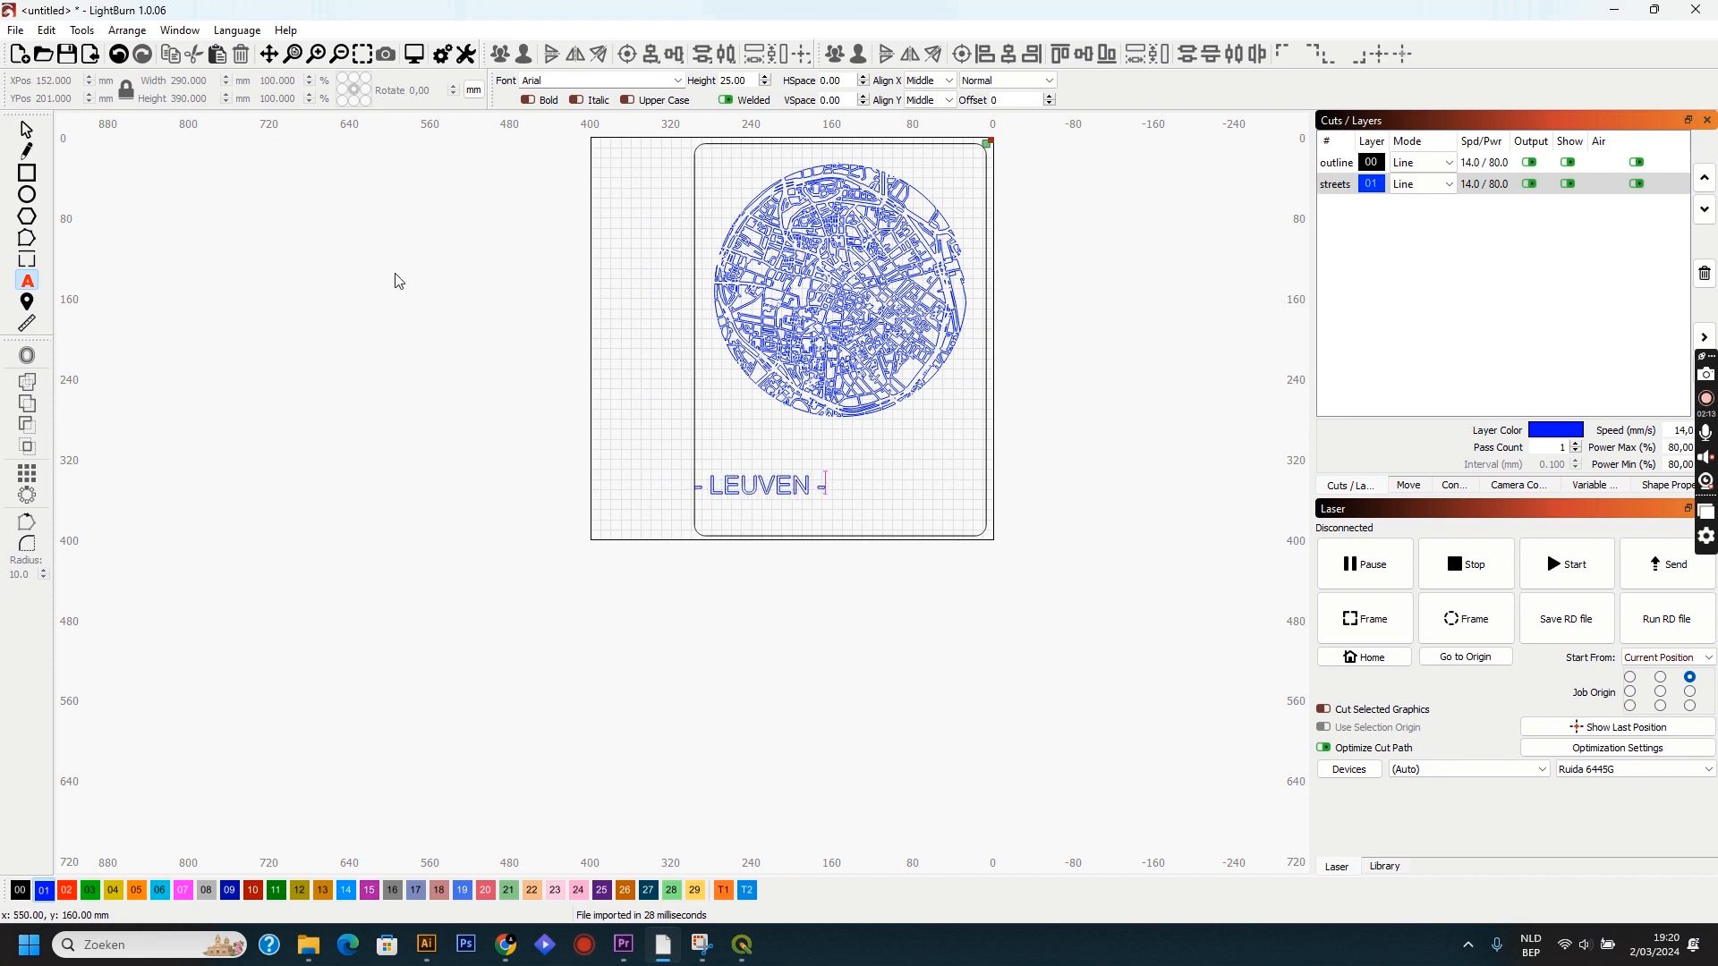
Centre the "- LEUVEN -" text horizontally within the rounded frame and deselect everything.
click(27, 130)
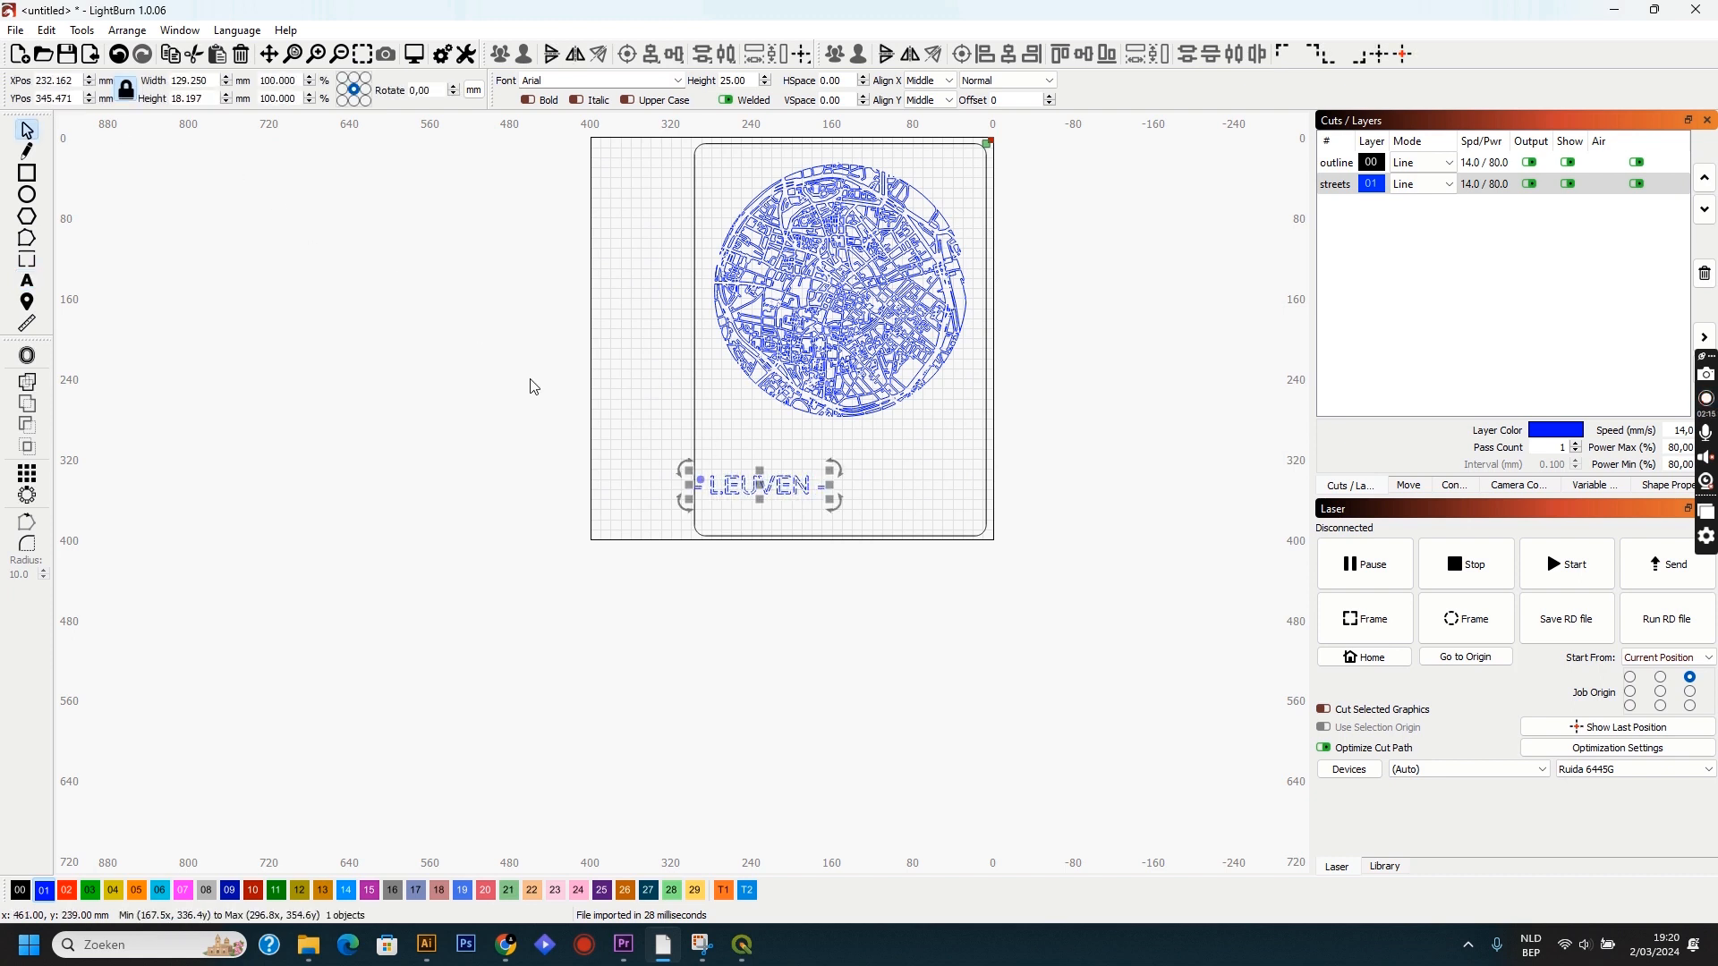
click(702, 421)
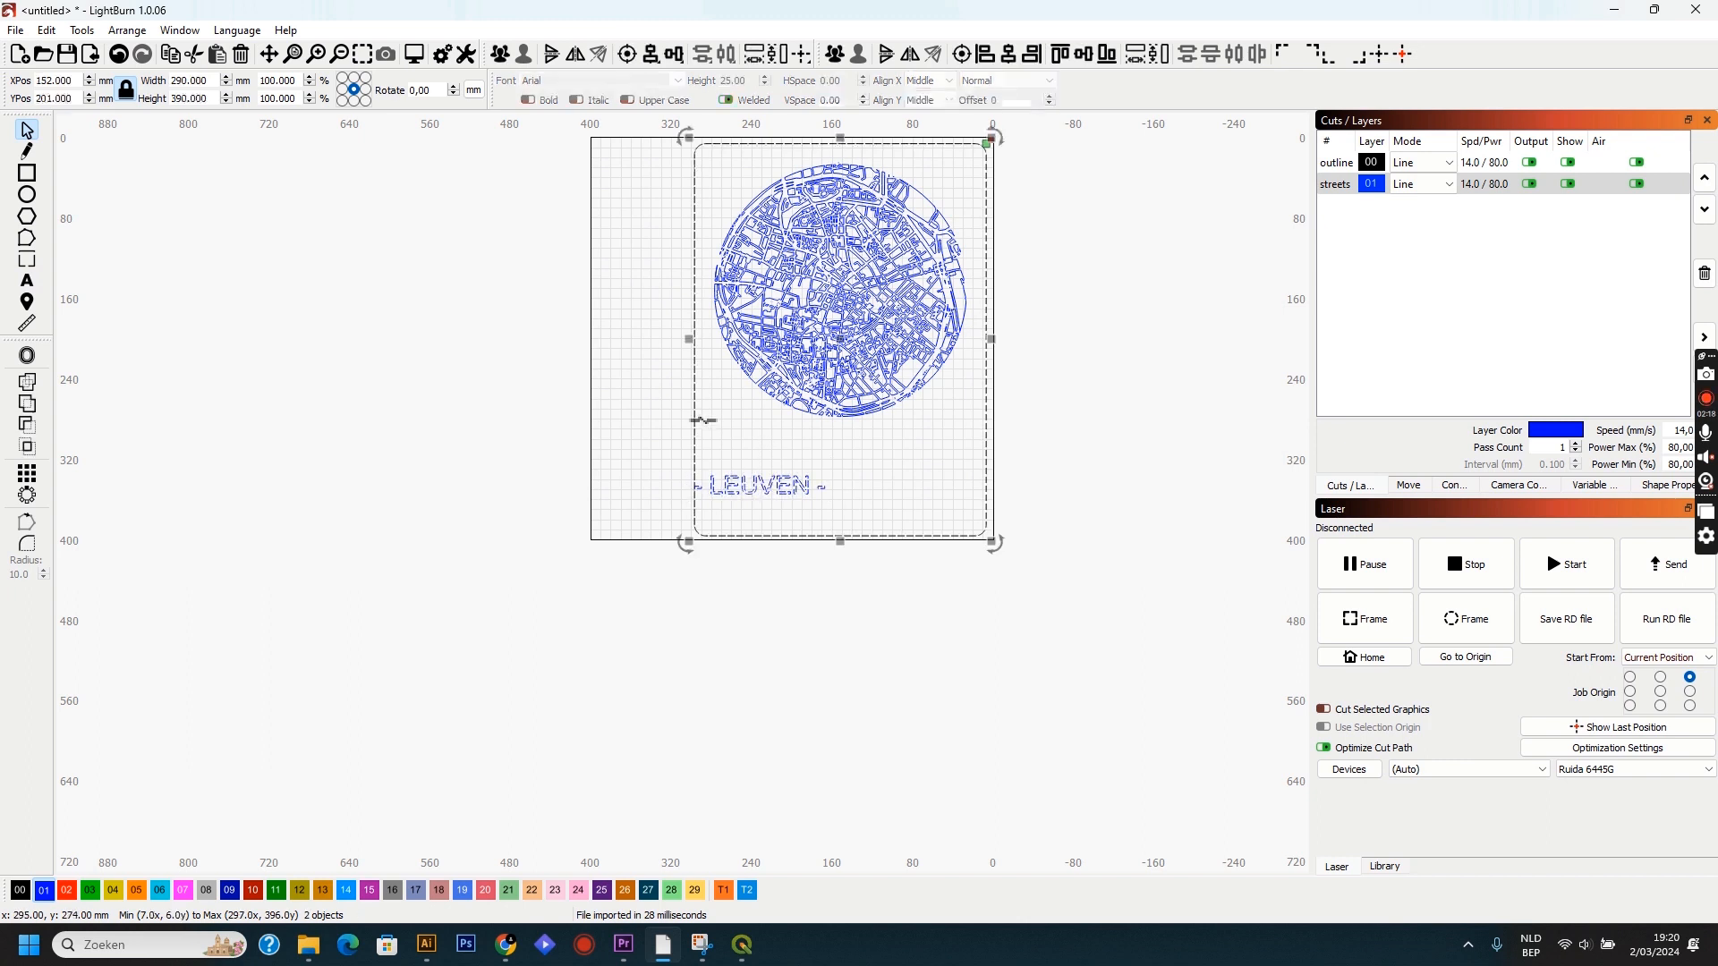
click(1009, 55)
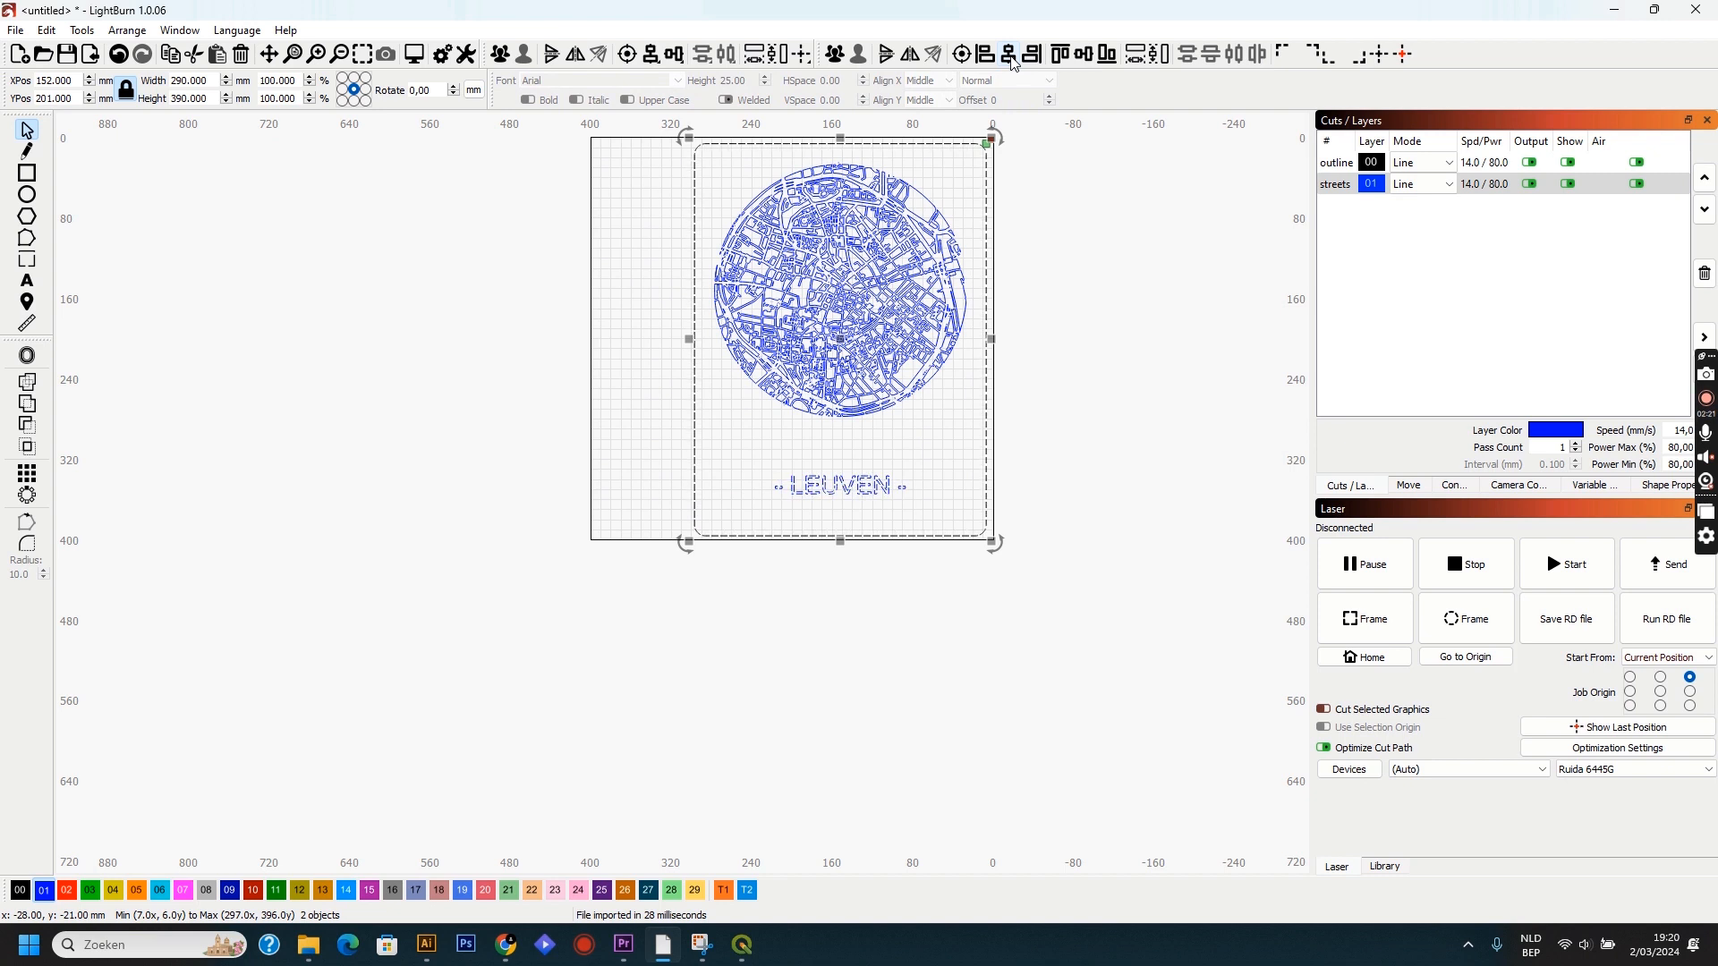
click(1087, 338)
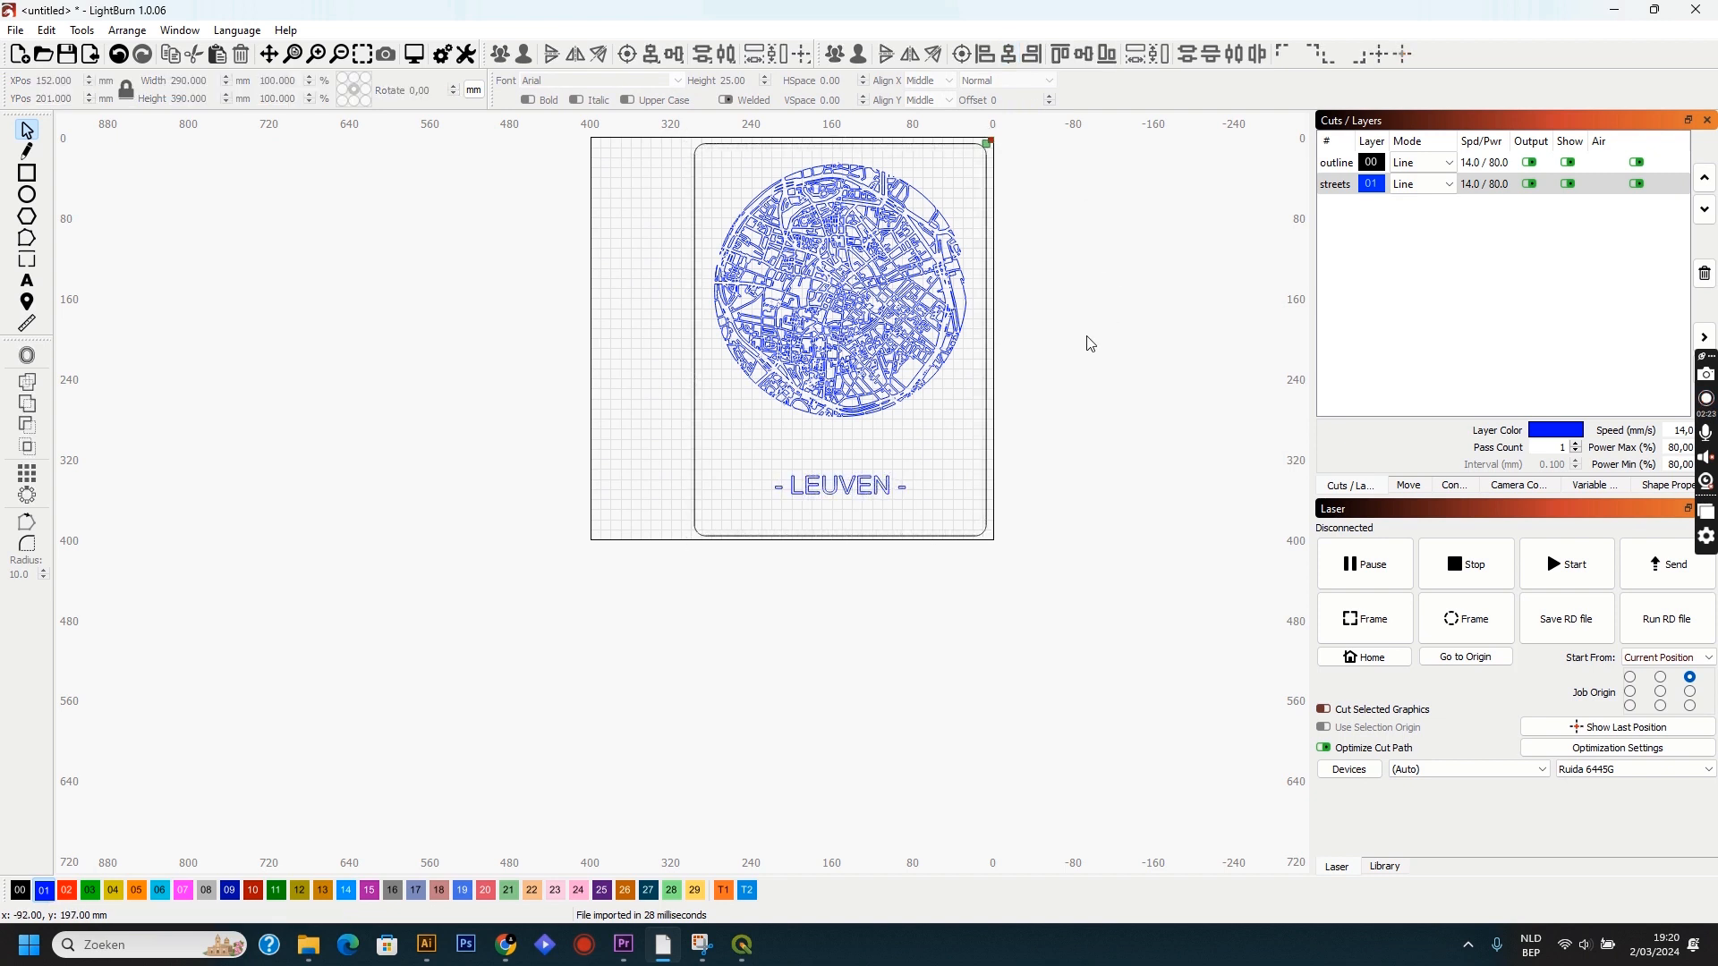
Set the font height of the "- LEUVEN -" text to 30 mm.
click(875, 487)
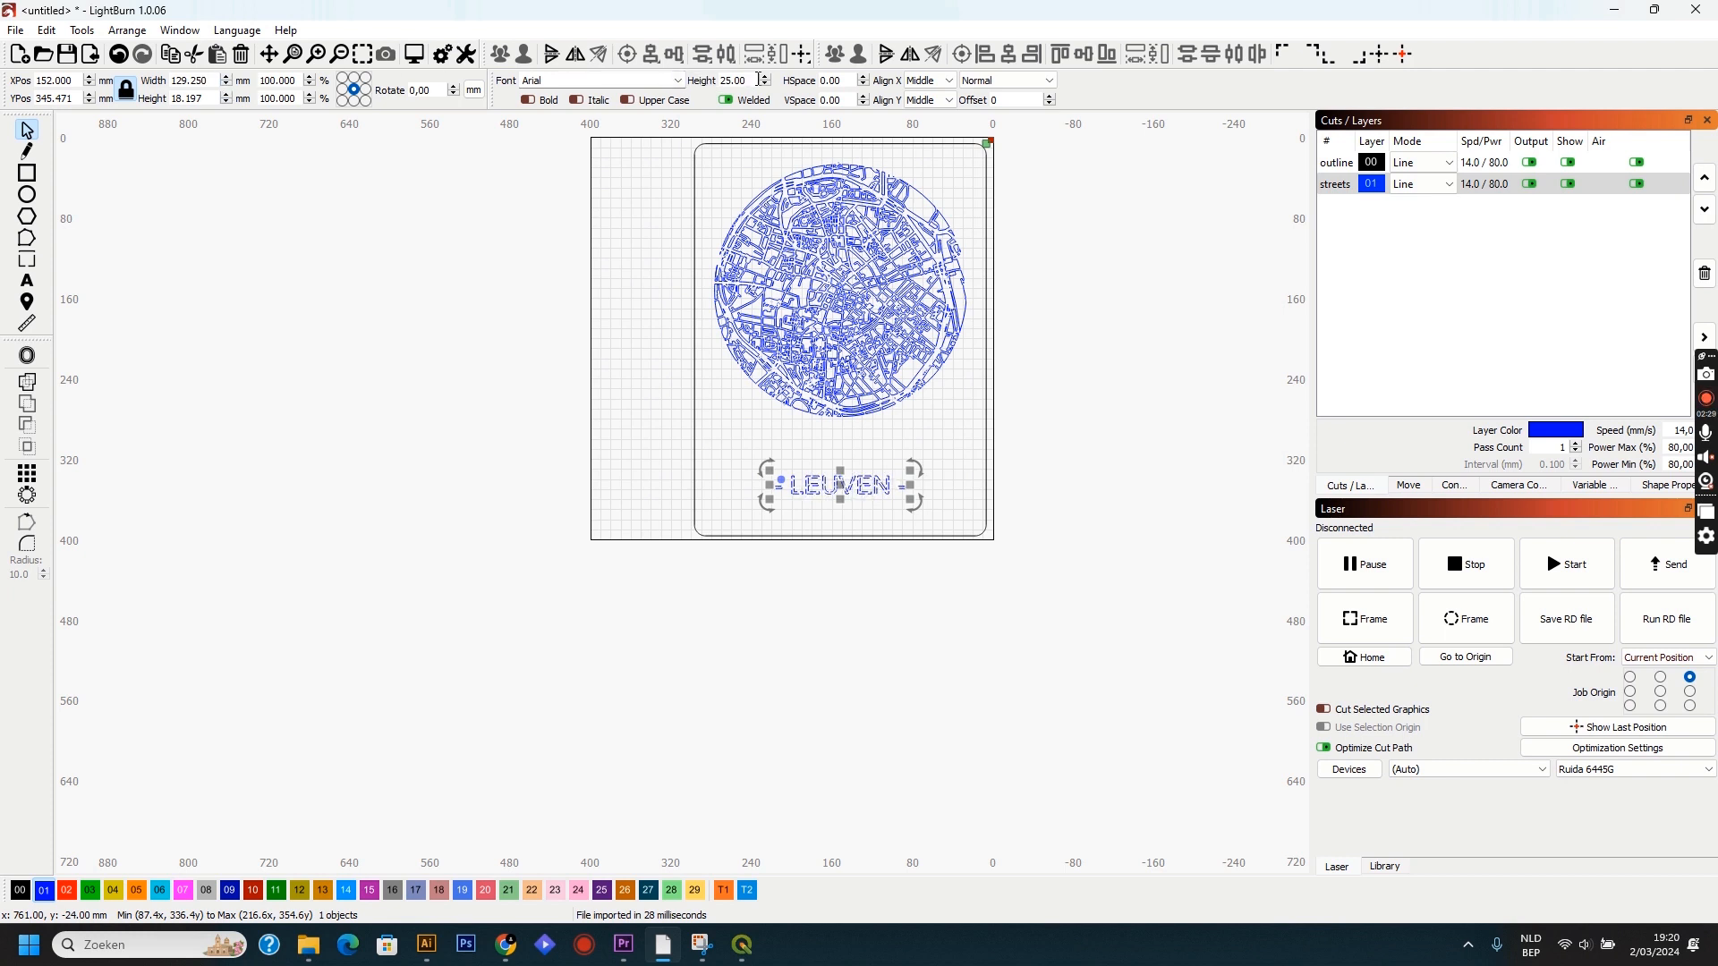
scroll(765, 84, up, 15)
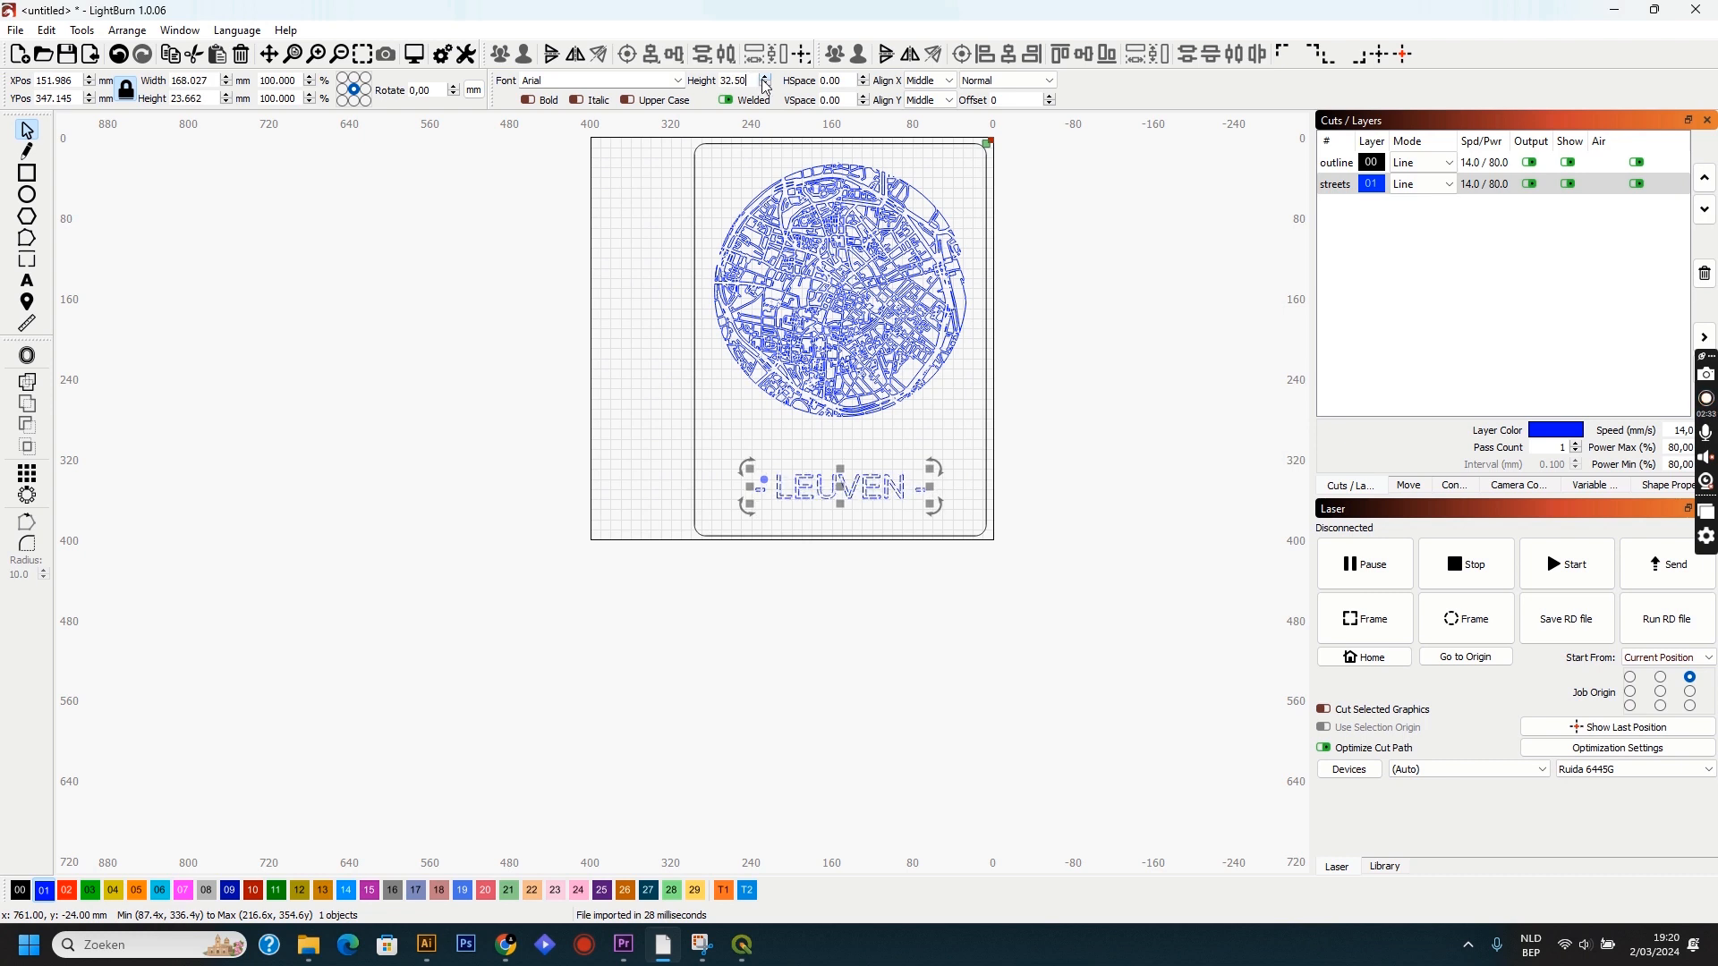
scroll(765, 84, down, 5)
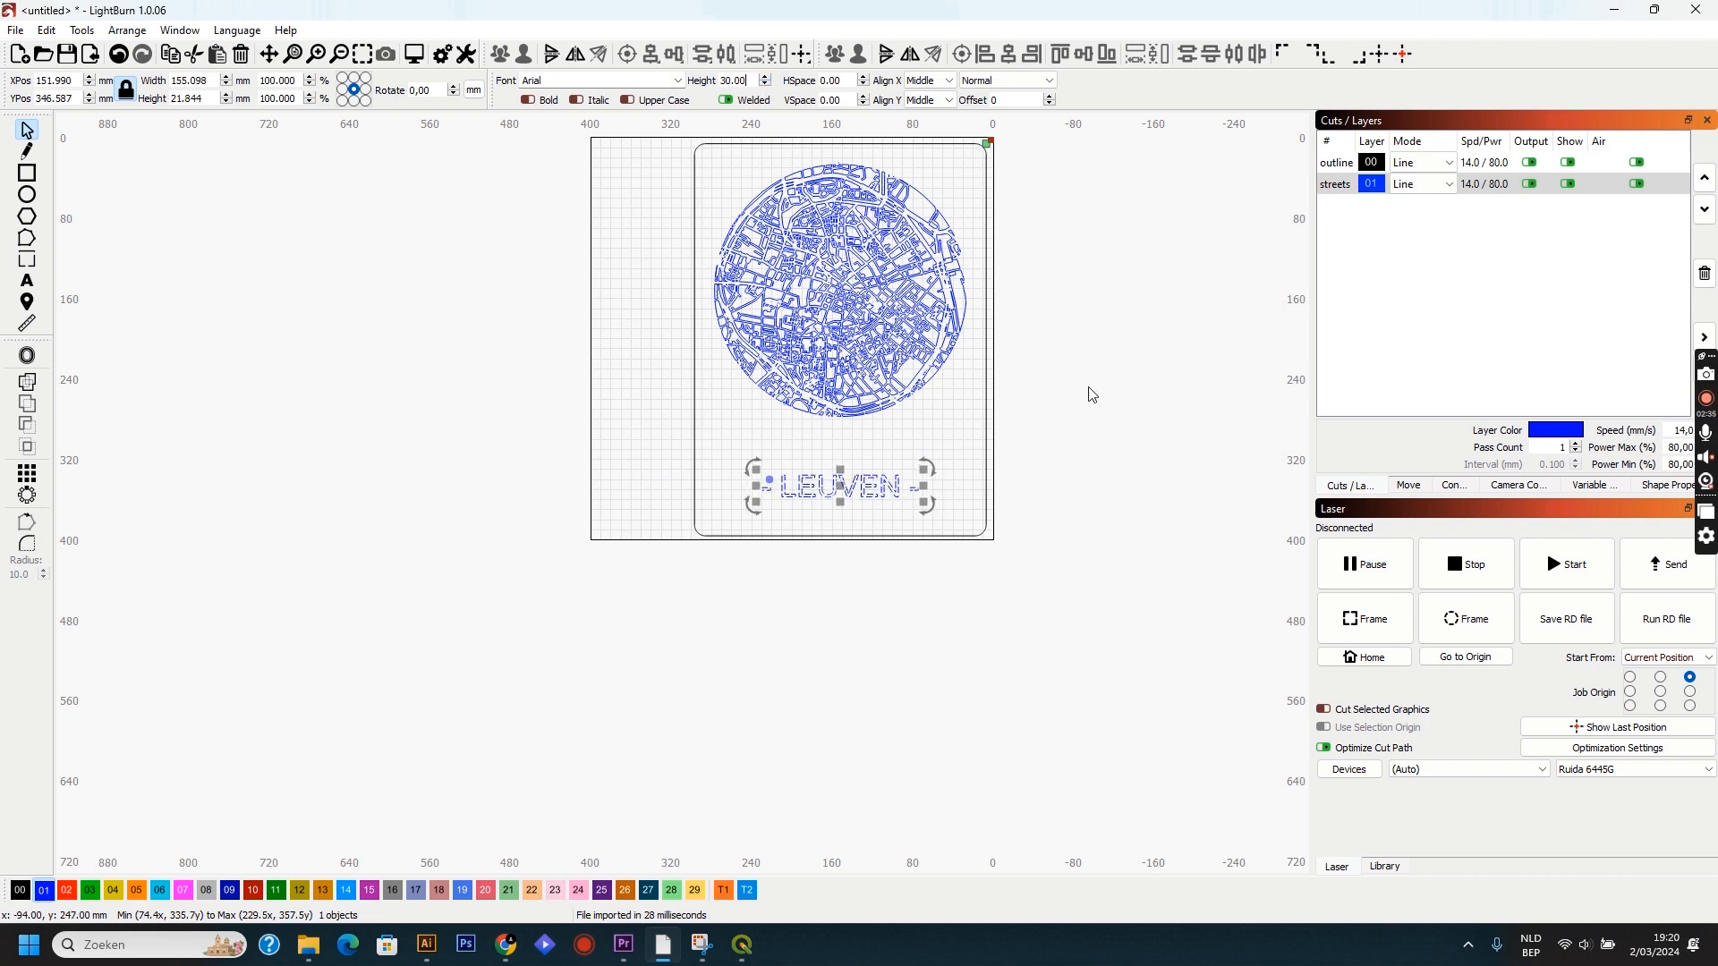
Assign the "- LEUVEN -" text to red layer 02 and name that layer "name".
click(66, 891)
click(1352, 210)
double_click(1352, 210)
drag(894, 211, 806, 209)
text(name)
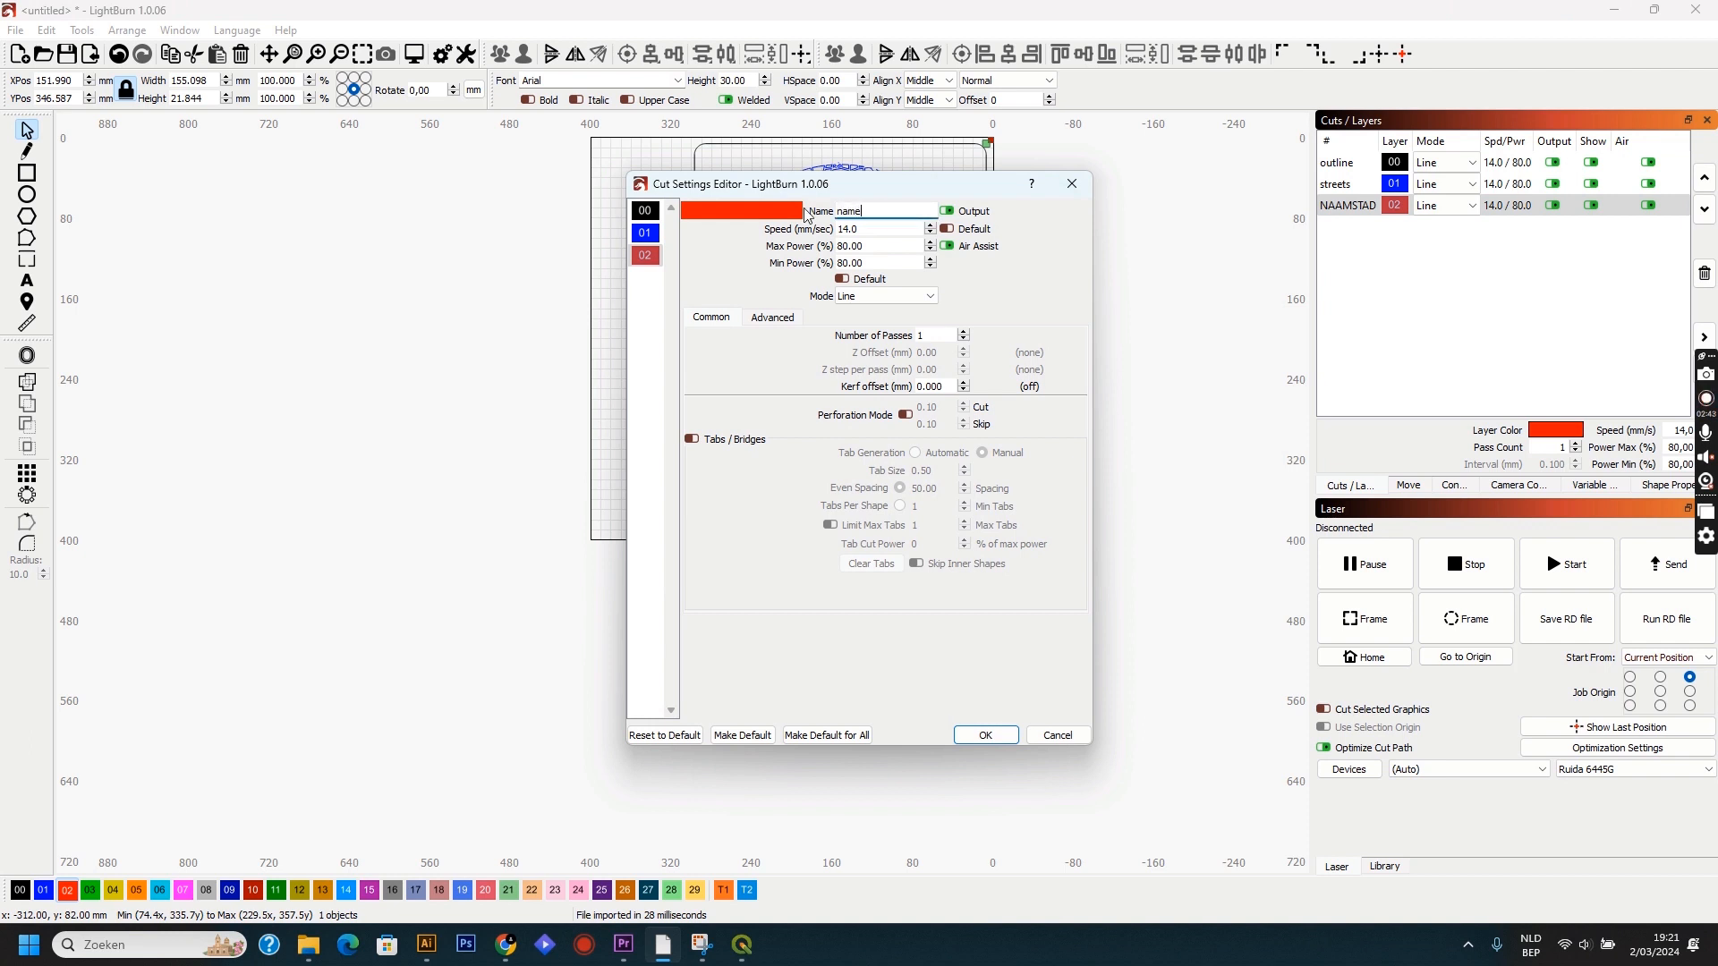
key(Return)
Move the title up to about Y 329 mm, closer to the map, and align frame, map and title on one vertical centre line.
drag(840, 487, 840, 476)
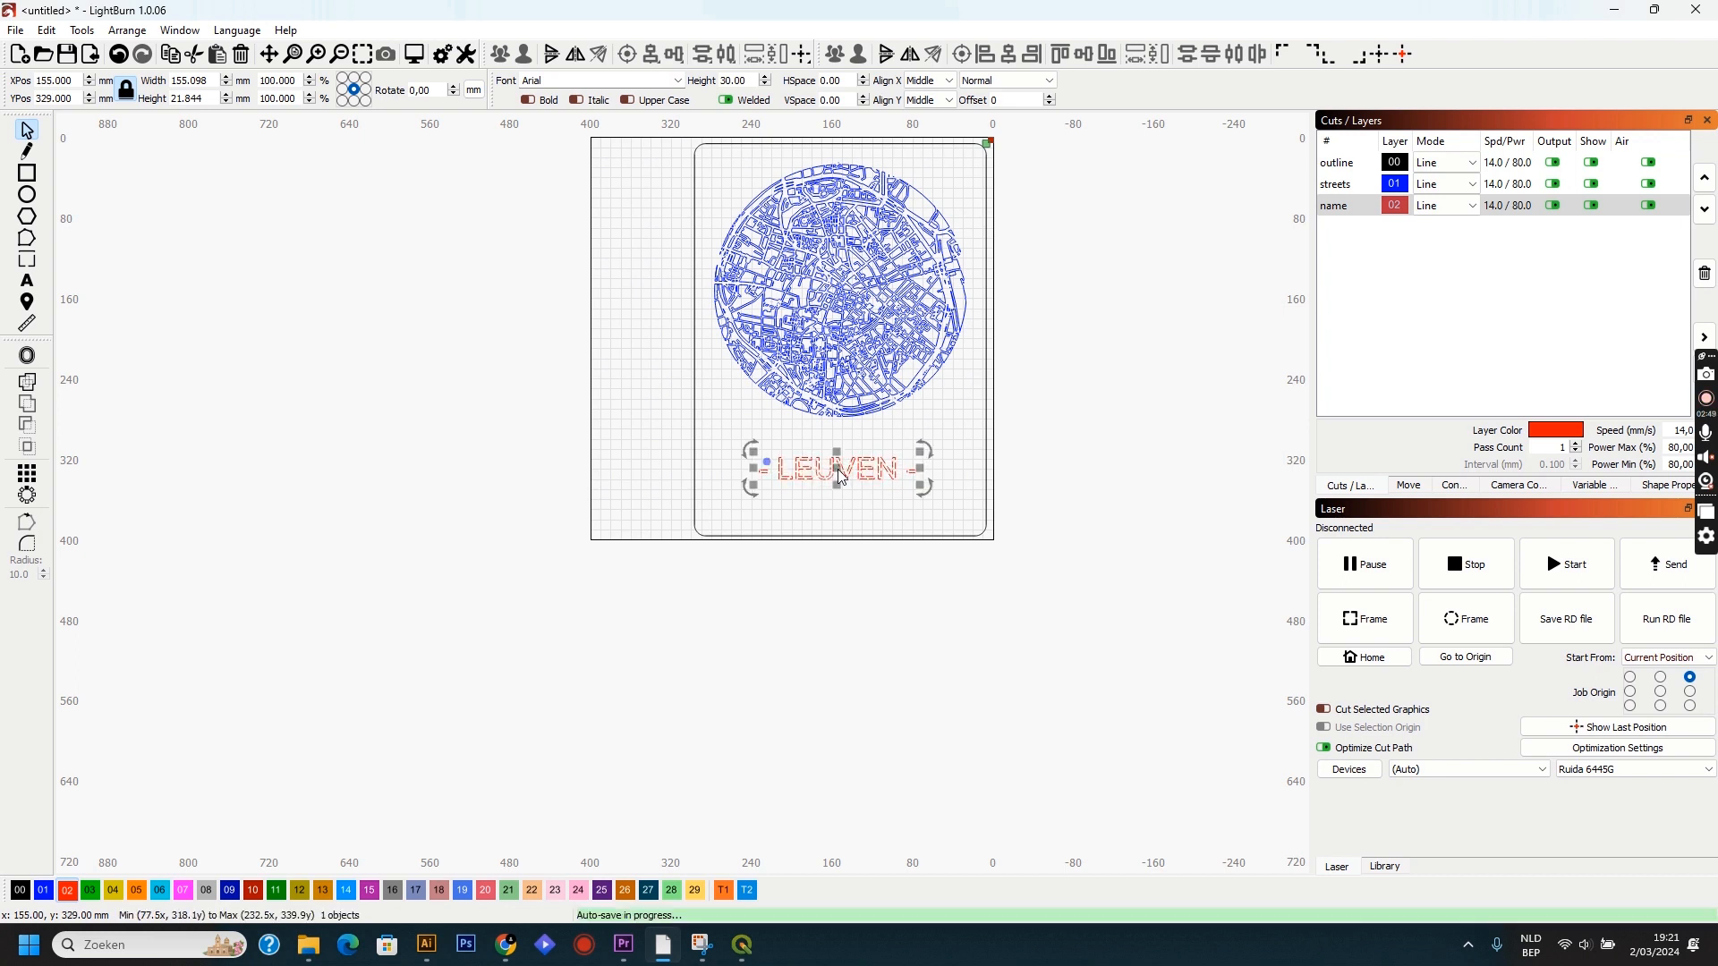
click(691, 416)
drag(1144, 672, 631, 127)
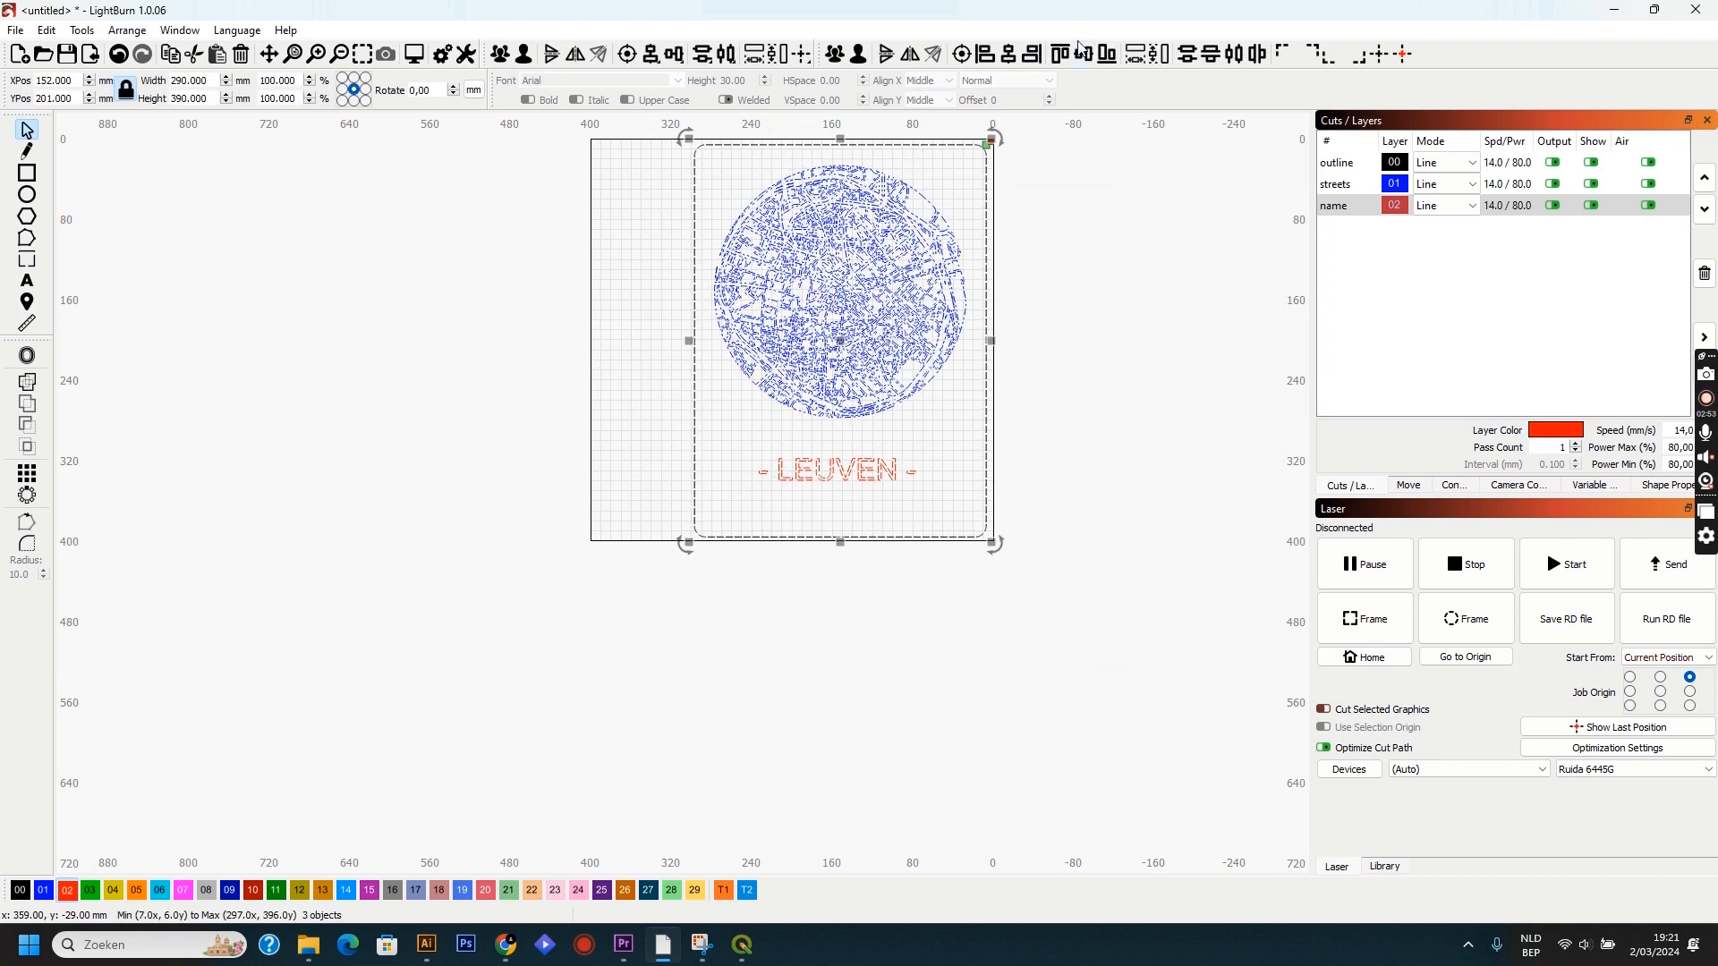
click(1013, 57)
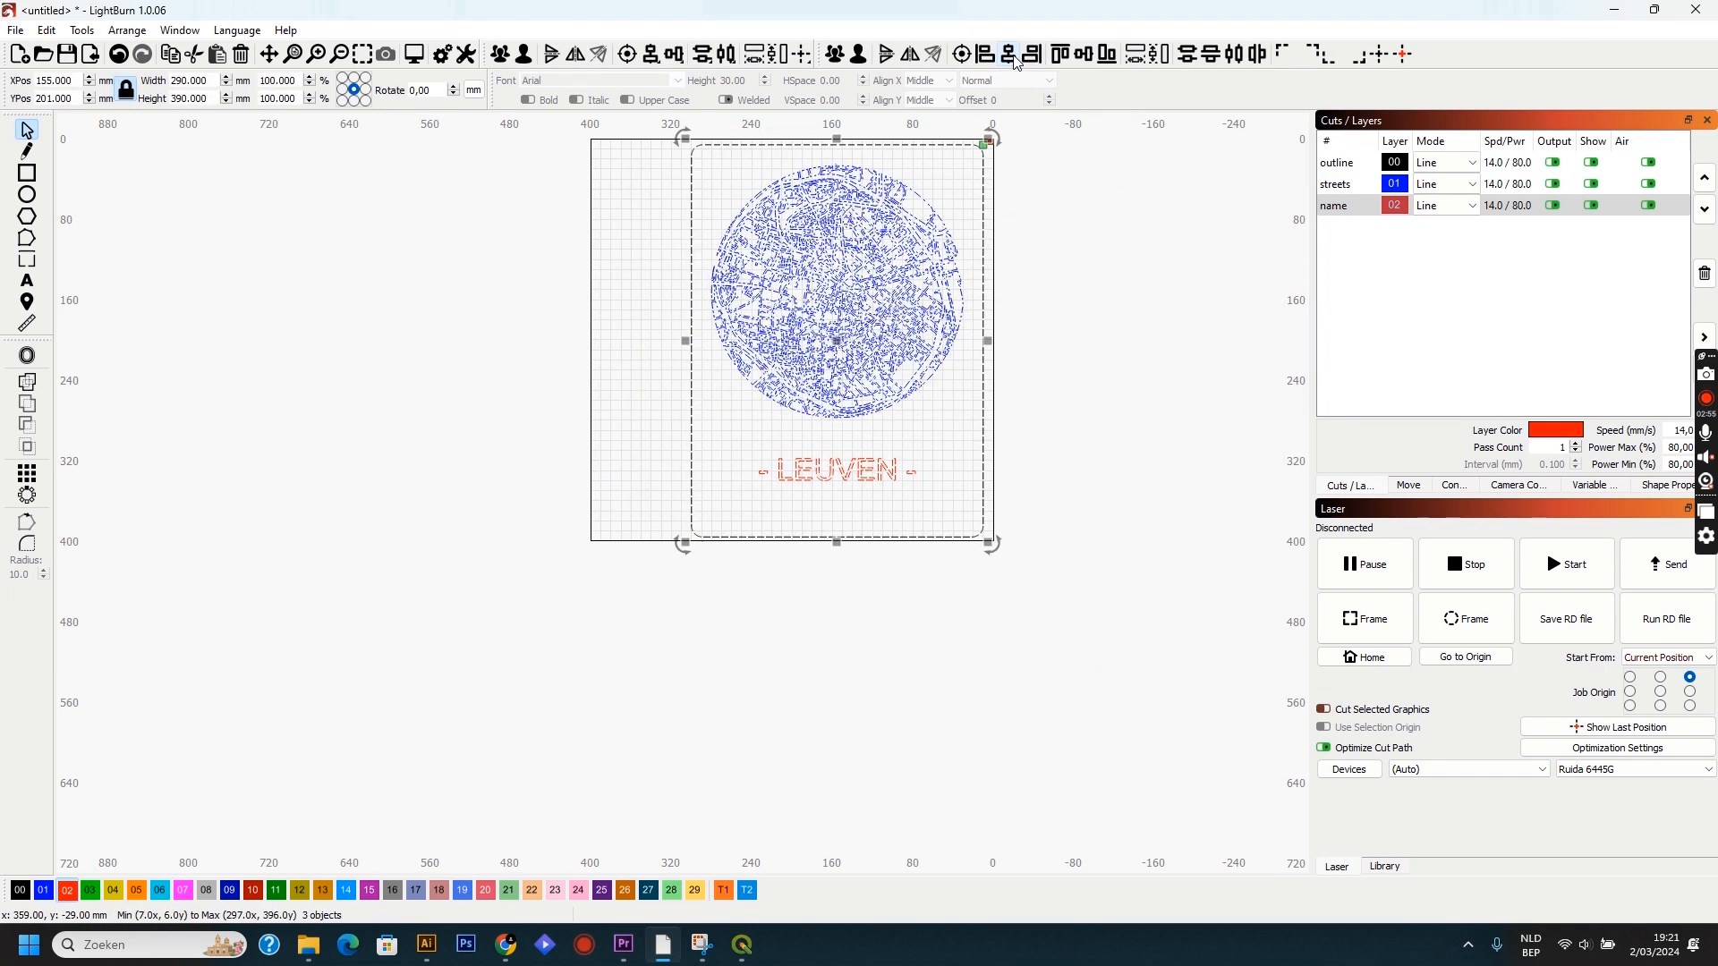
click(1083, 422)
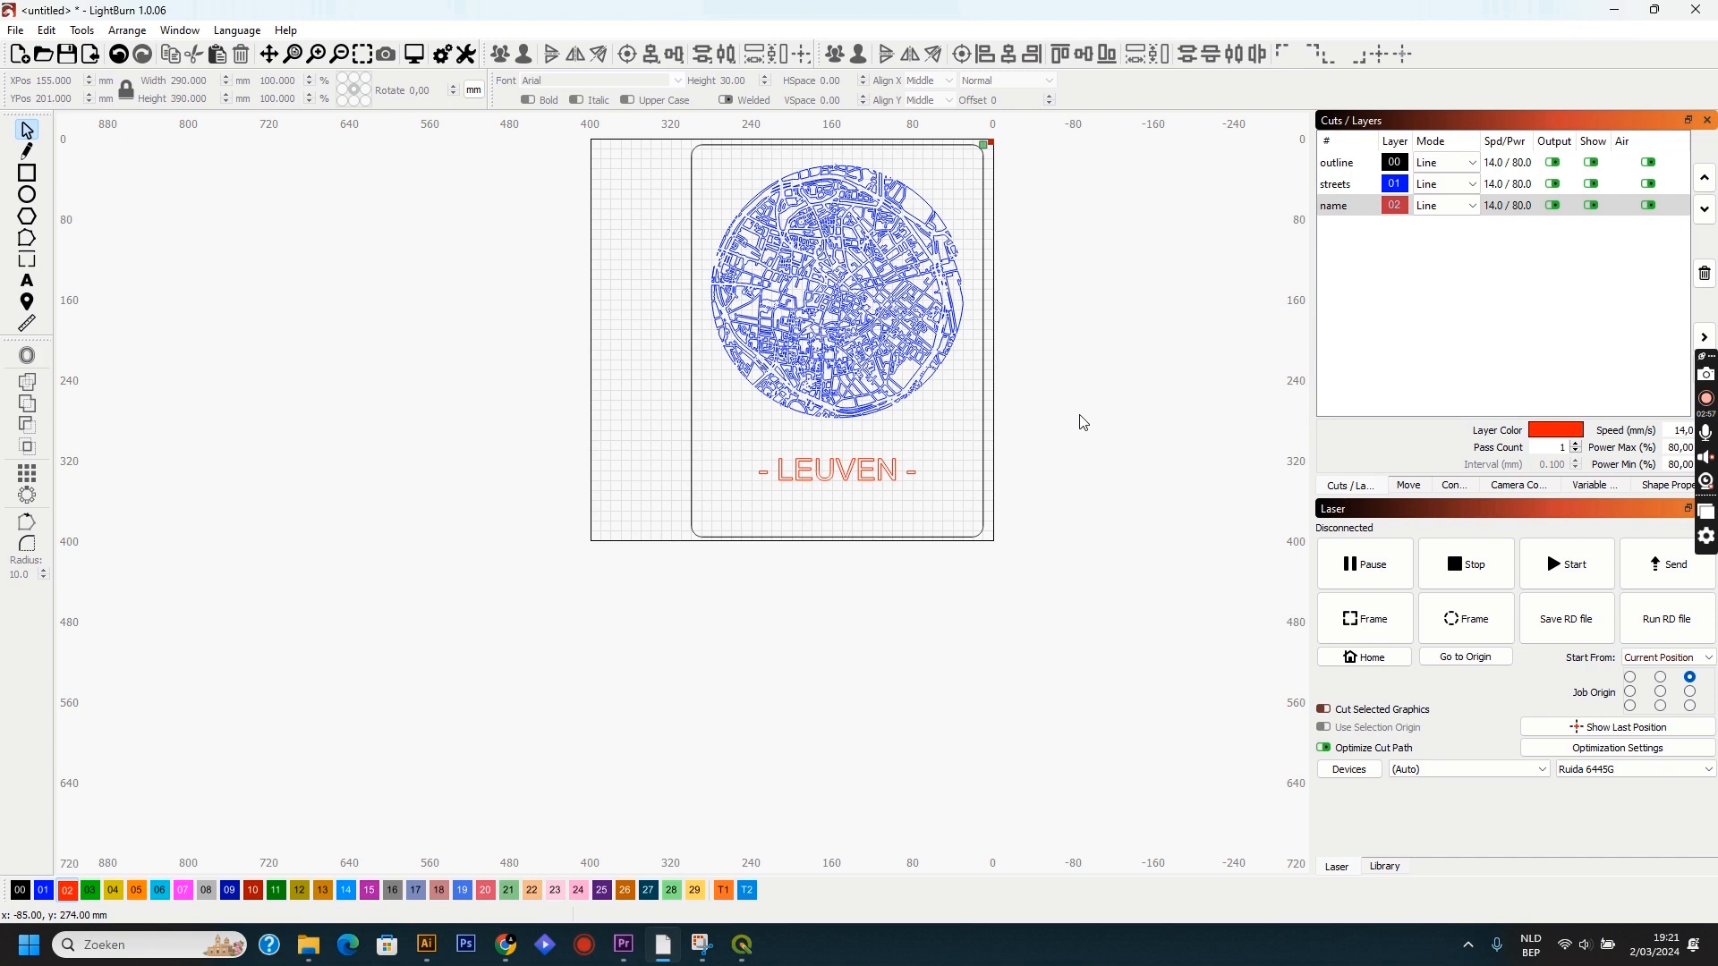